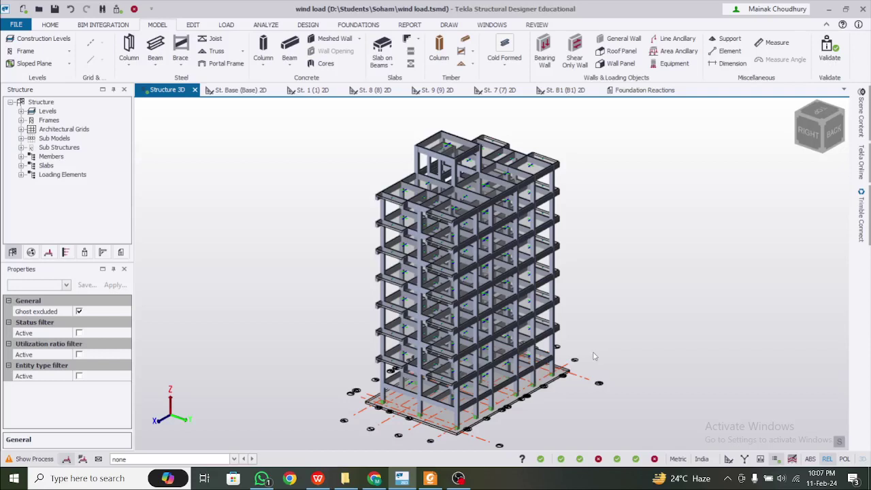
middle_drag(583, 350, 607, 319)
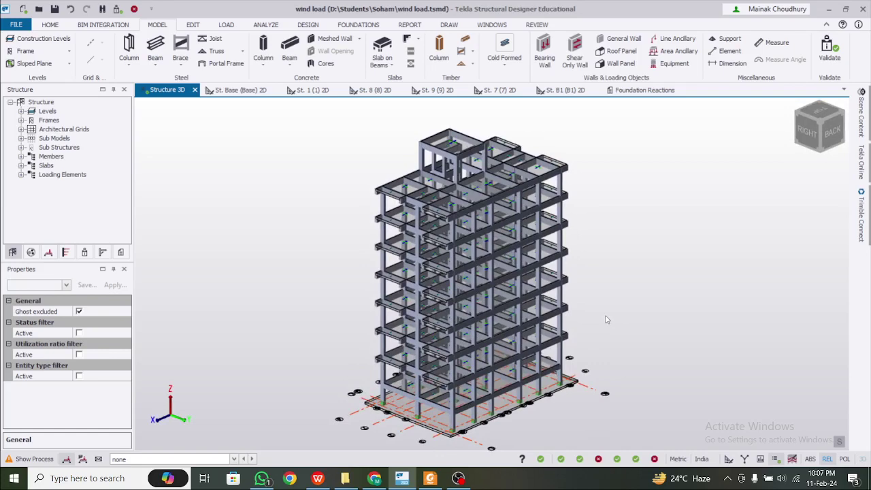
shift+middle_drag(607, 320, 606, 323)
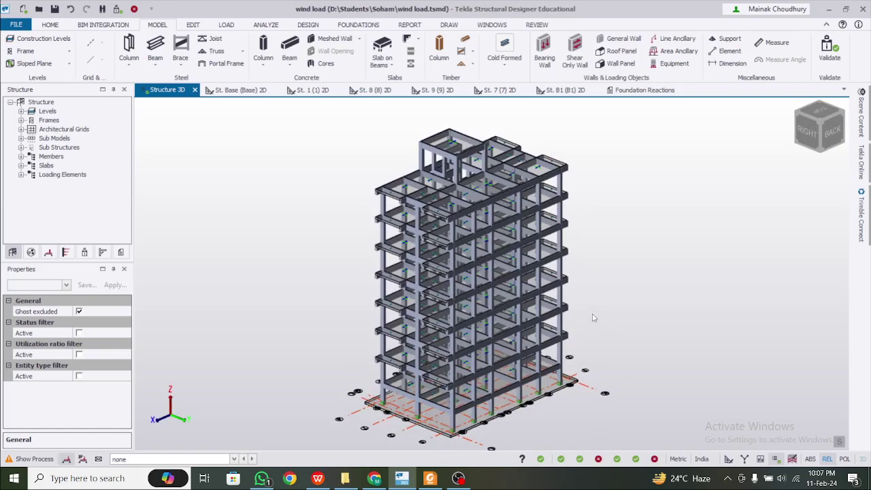
shift+middle_drag(592, 316, 617, 286)
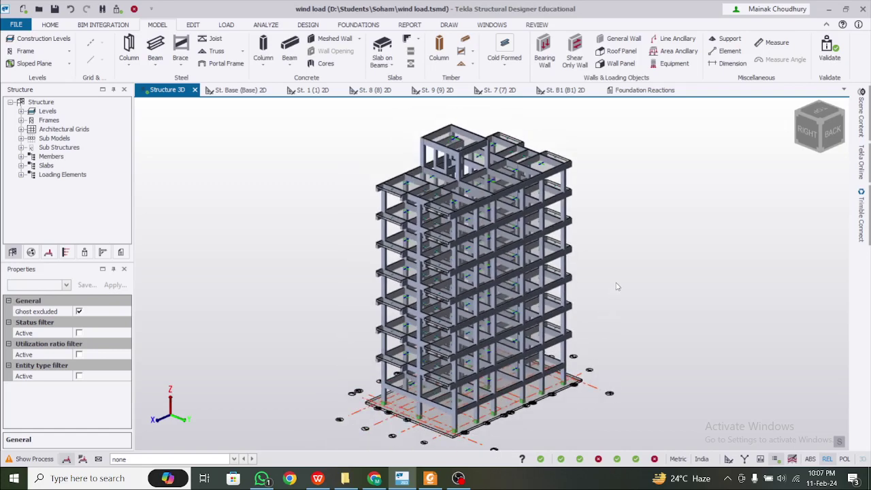
shift+middle_drag(301, 223, 320, 218)
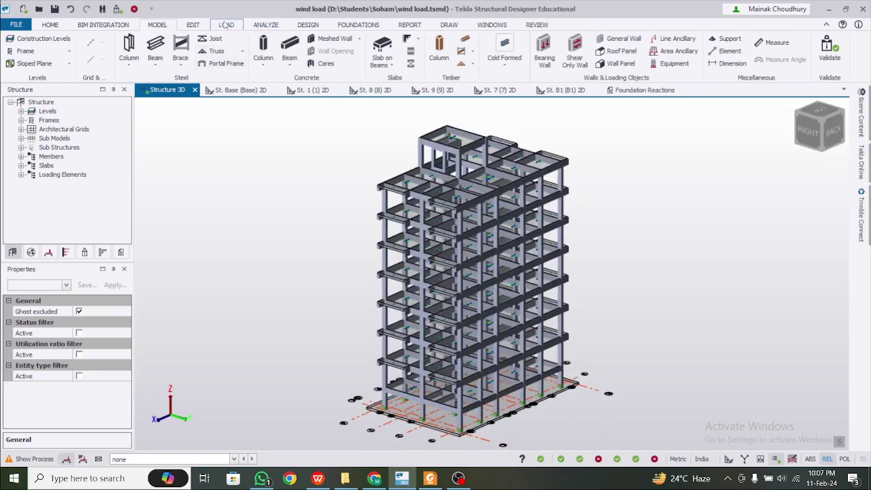
- Start the Wind Wizard with worst case data, enable Consider Cyclonic Effect alongside topography, and proceed to the basic data
click(226, 25)
click(143, 54)
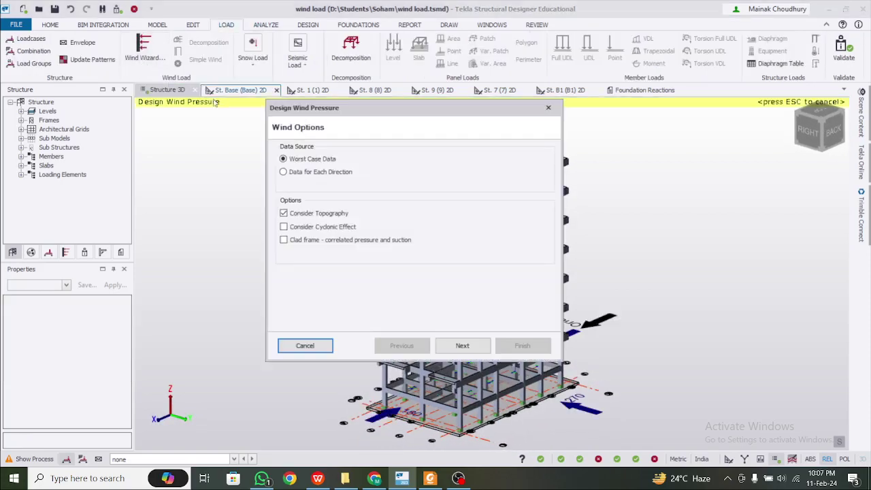
click(317, 229)
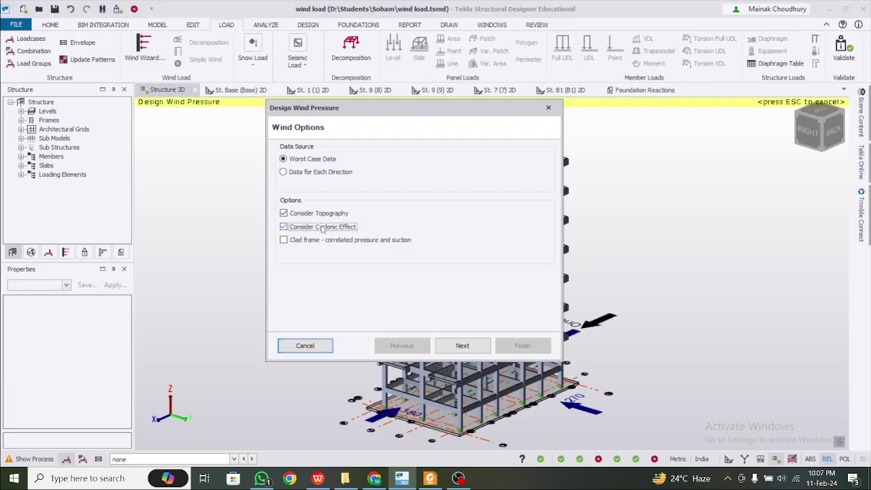
click(462, 346)
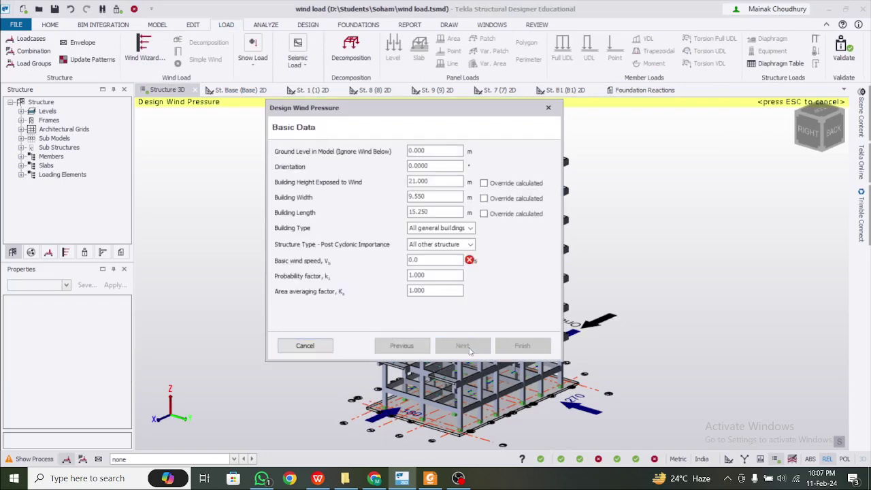
- Check the base level in the construction levels table against the wind wizard's ground level setting
click(448, 150)
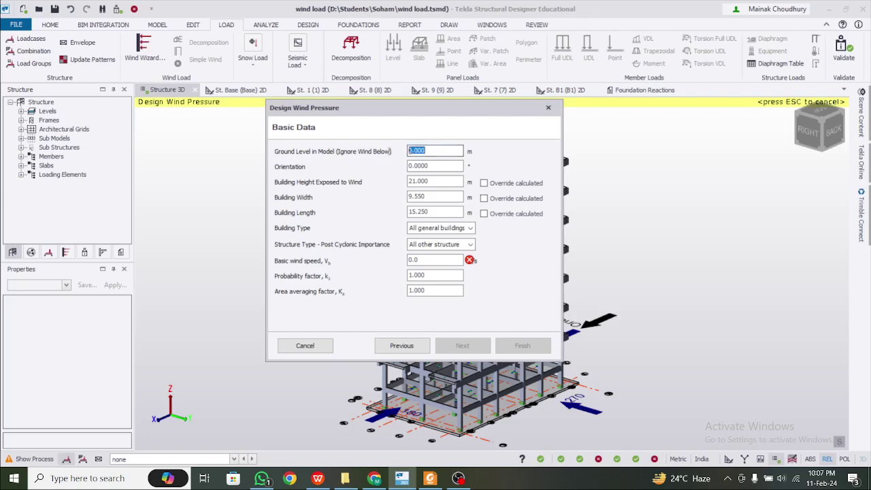
click(449, 151)
drag(449, 151, 359, 149)
click(50, 24)
click(157, 24)
click(54, 42)
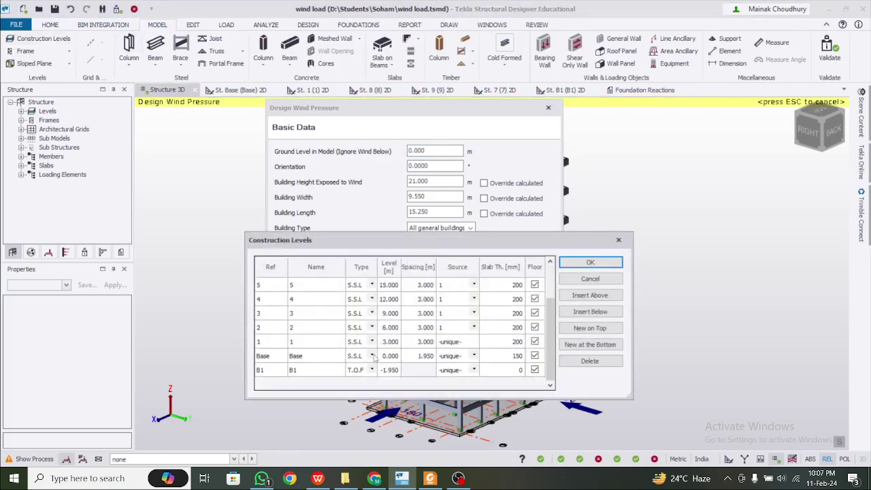
click(618, 239)
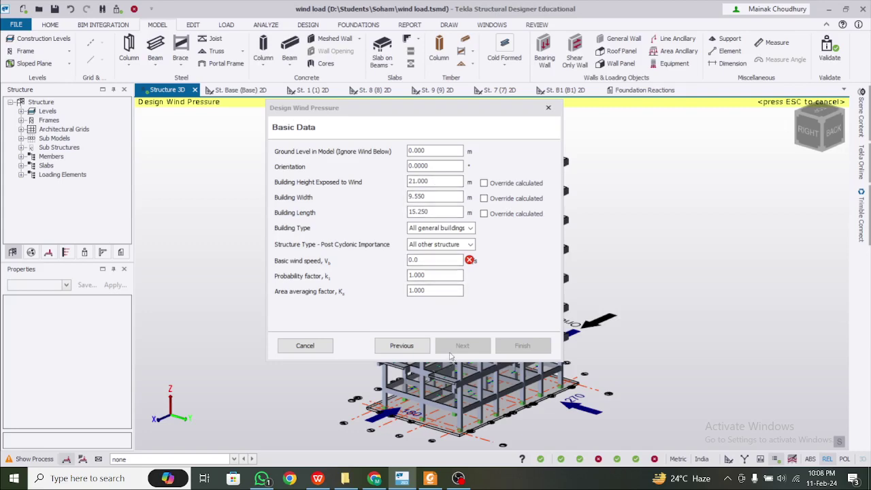
- Review the available building types, and switch to WPS Office to check the parameters in the wind load calculation spreadsheet
click(464, 230)
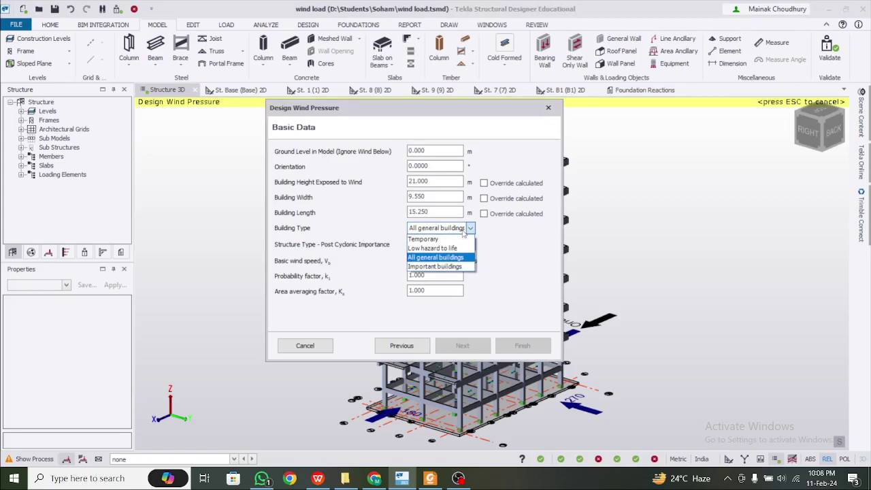
click(464, 232)
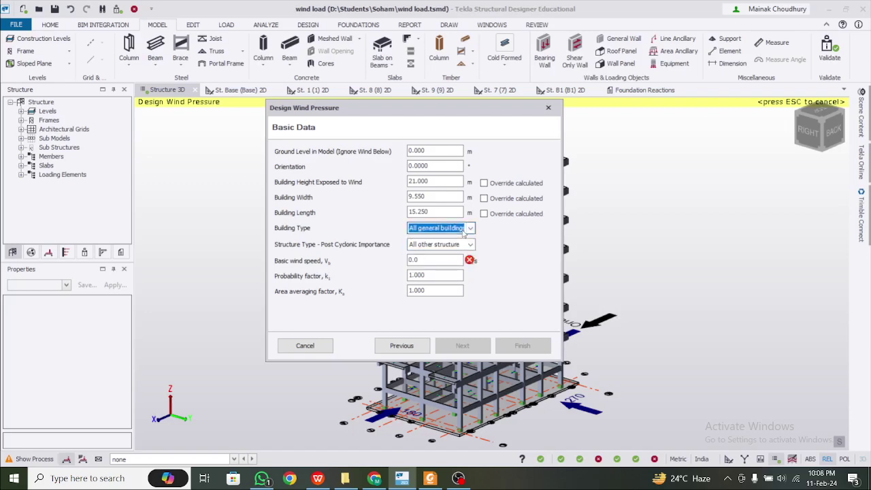
click(324, 478)
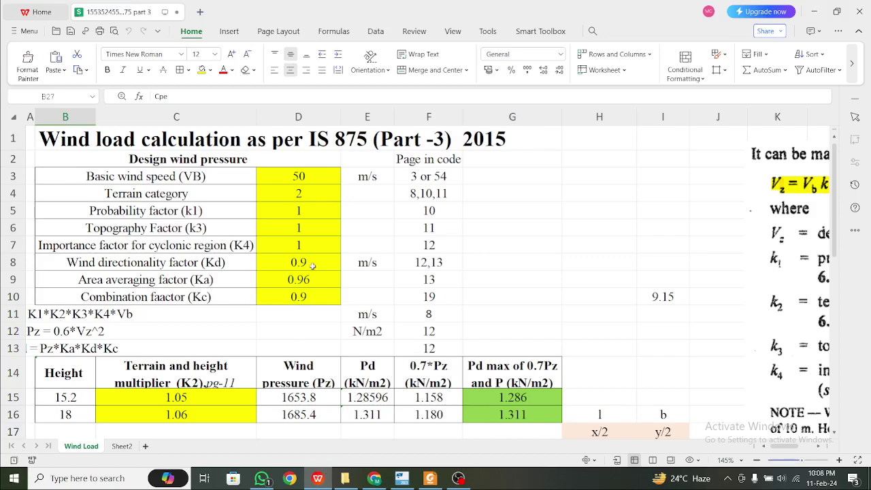
scroll(232, 215, down, 1)
scroll(295, 261, up, 1)
- Switch to the IS 875 Part 3 PDF in Foxit Reader and examine the Table 2 terrain and height multipliers and Category 4 description
click(430, 479)
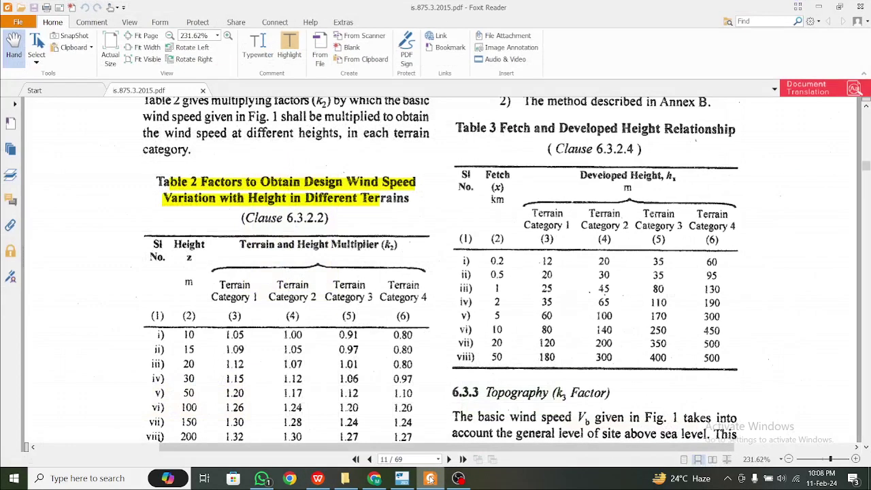
click(430, 478)
click(431, 479)
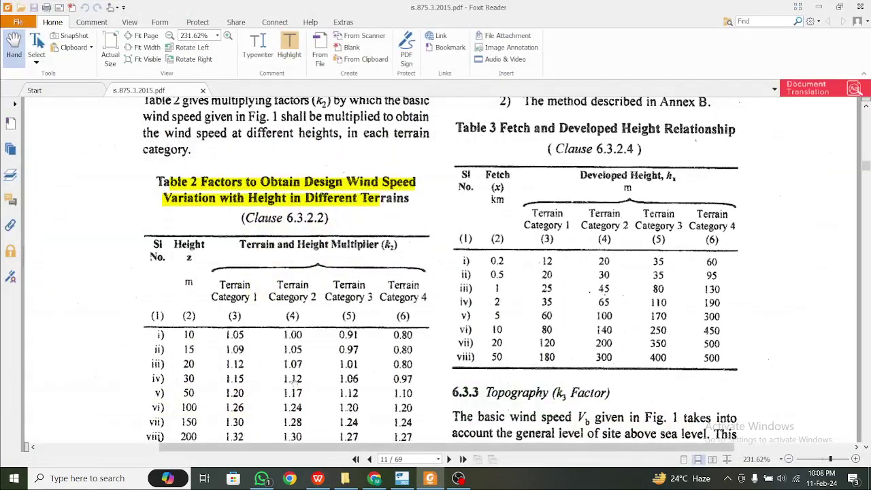
scroll(294, 378, down, 1)
scroll(199, 319, down, 2)
scroll(202, 320, up, 5)
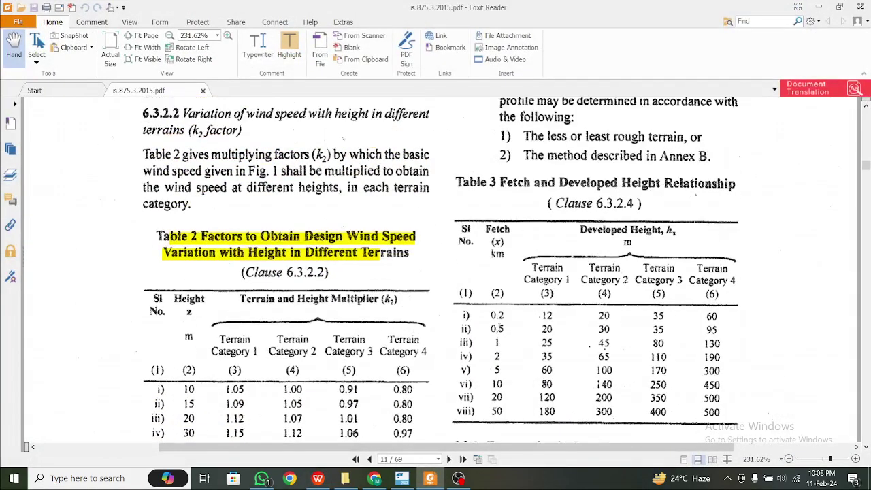
scroll(436, 272, up, 1)
scroll(436, 272, down, 1)
scroll(436, 273, up, 5)
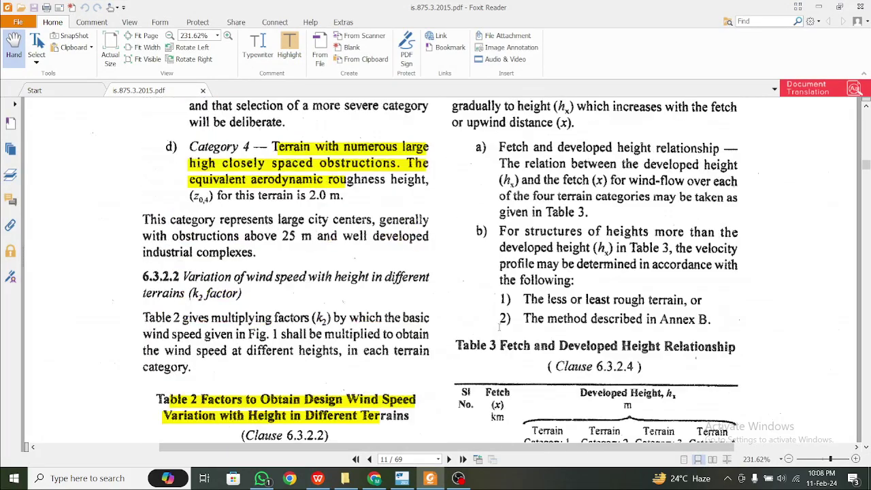
scroll(499, 327, down, 3)
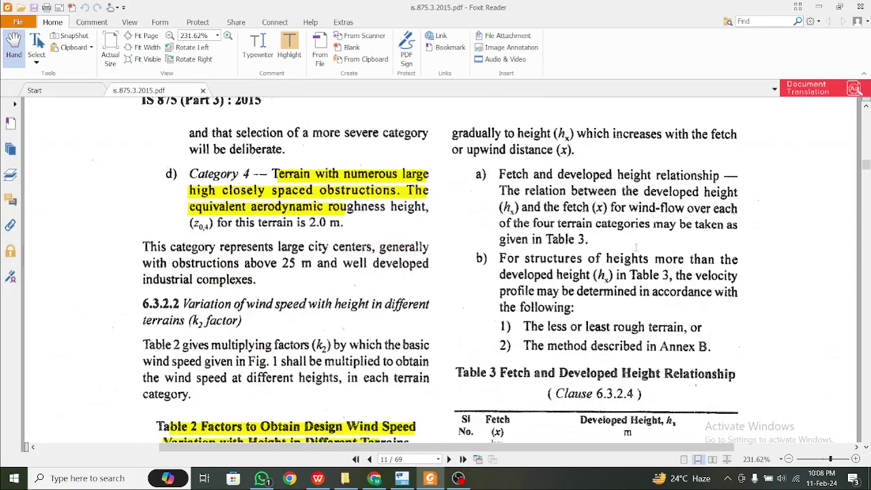
click(818, 7)
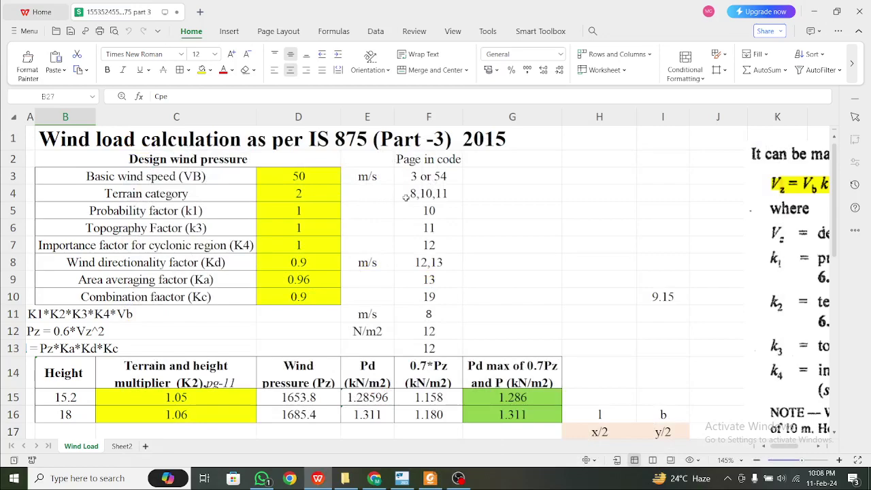
- Go to page 8 of the IS 875 PDF and read the definitions of terrain Categories 1 to 4 on the following pages
click(430, 478)
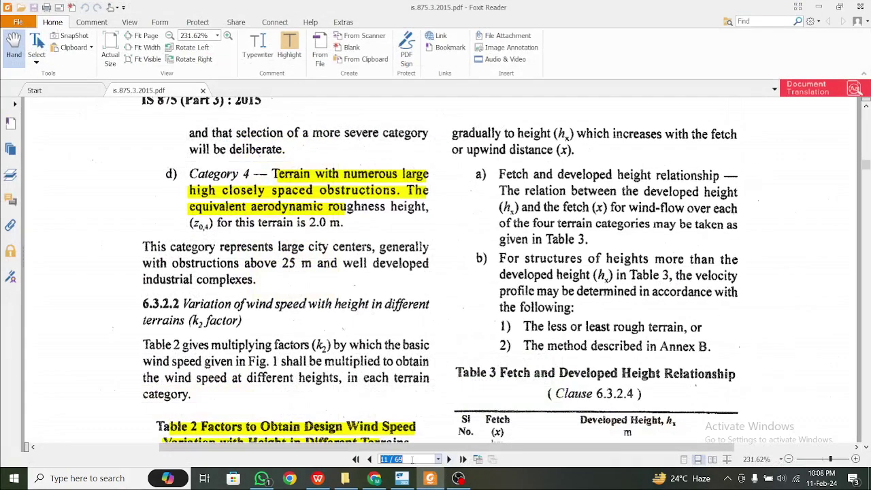
text(8)
key(Return)
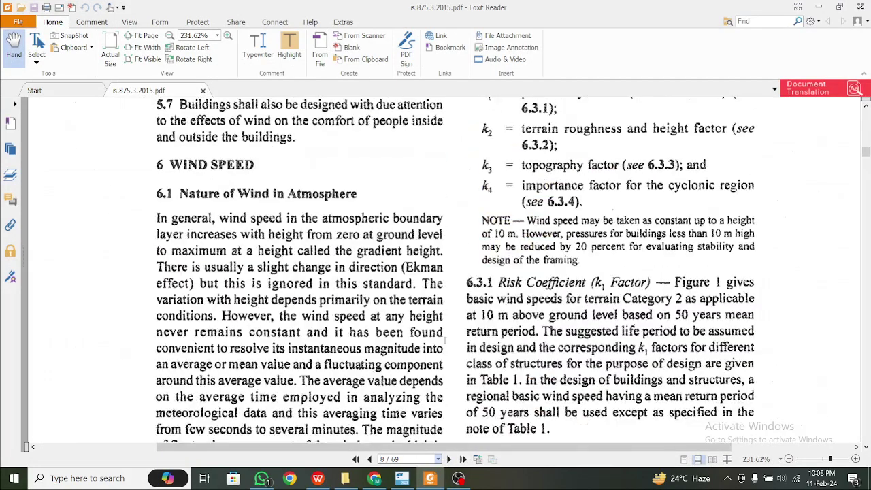
scroll(446, 340, down, 4)
scroll(446, 340, up, 3)
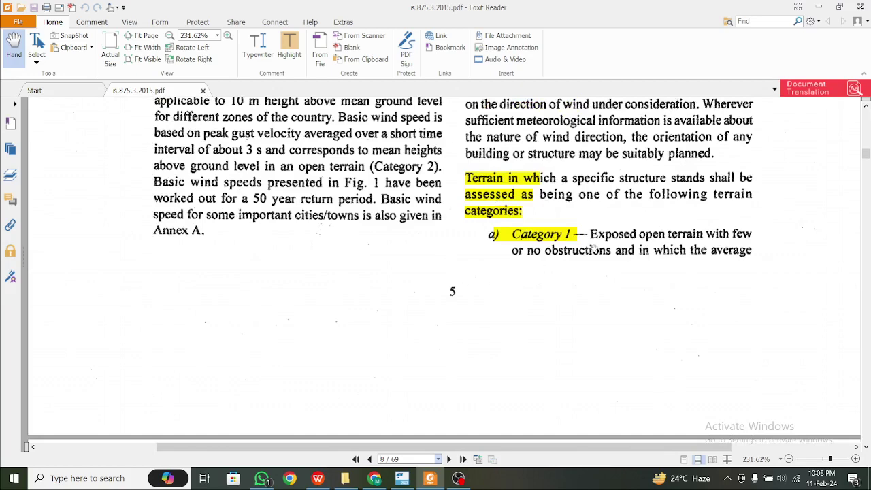
scroll(590, 248, down, 3)
scroll(589, 247, up, 3)
scroll(620, 249, down, 5)
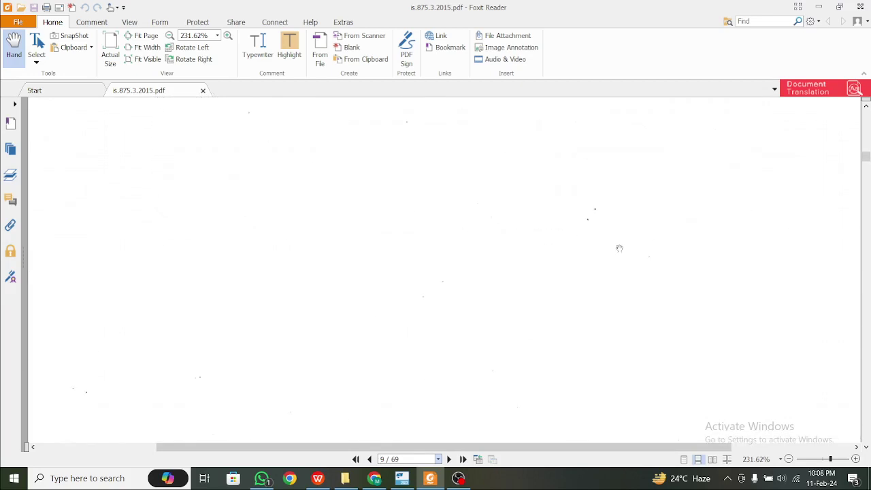
scroll(619, 248, down, 5)
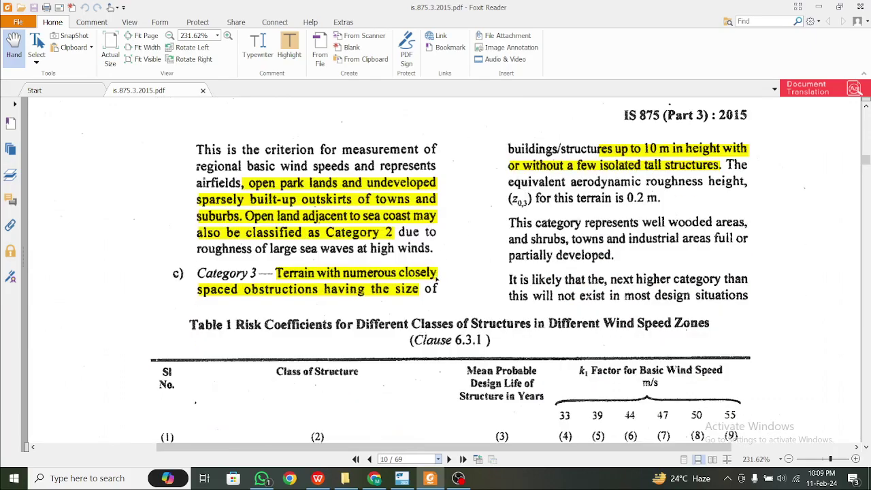
scroll(443, 278, down, 10)
scroll(443, 272, up, 4)
scroll(443, 268, up, 7)
scroll(442, 270, down, 10)
scroll(442, 270, down, 10)
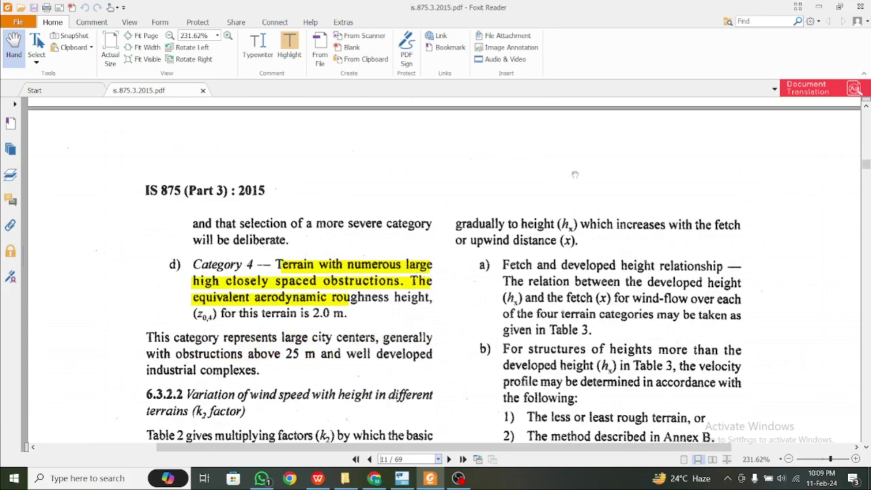
click(819, 7)
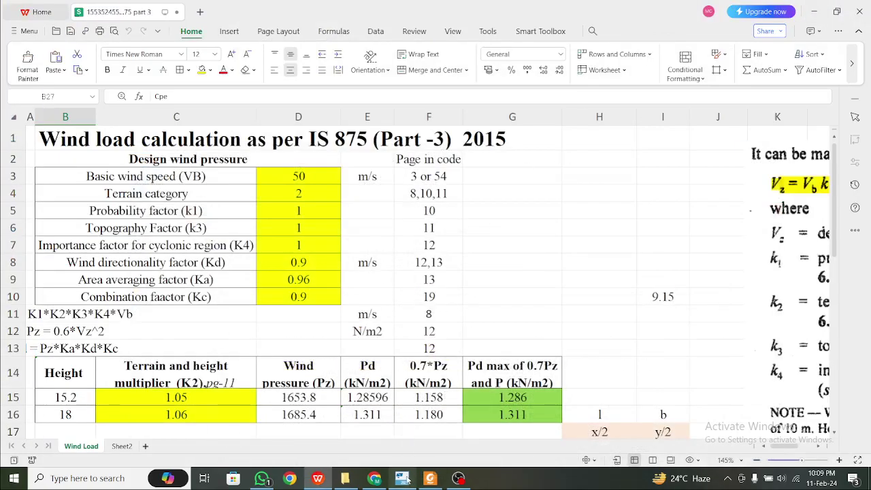
- Switch back to Tekla Structural Designer, keep All general buildings as the building type, and set the post-cyclonic structure type to Industrial structure
mouse_move(406, 480)
click(416, 376)
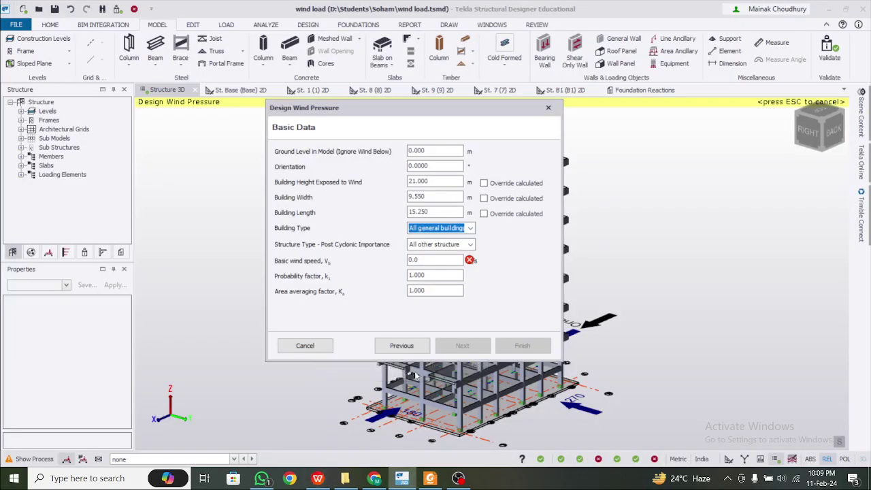
click(469, 228)
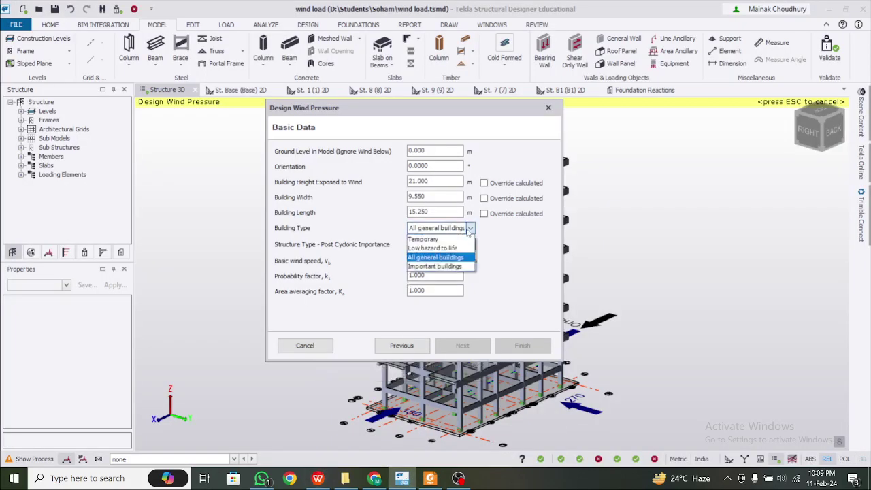
click(469, 231)
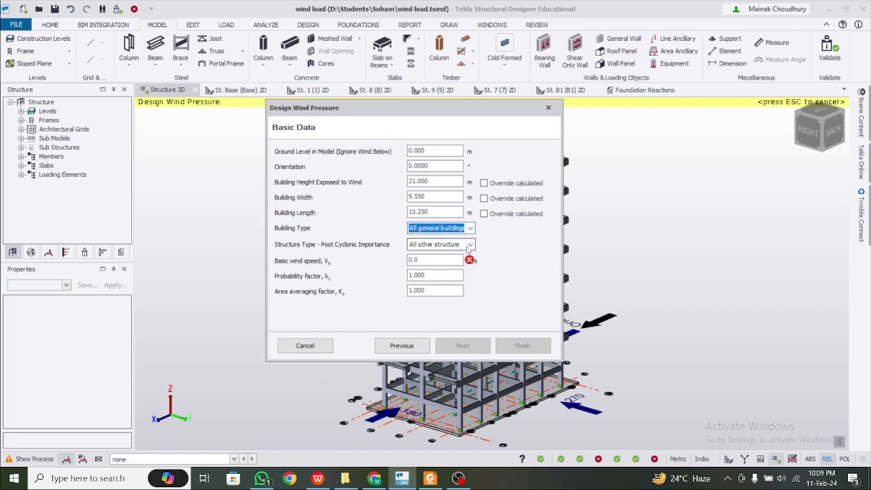
click(469, 244)
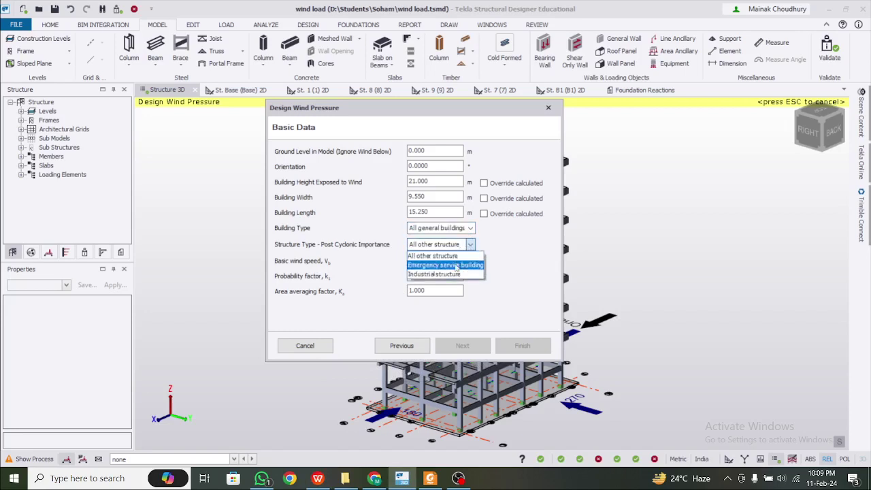
click(452, 275)
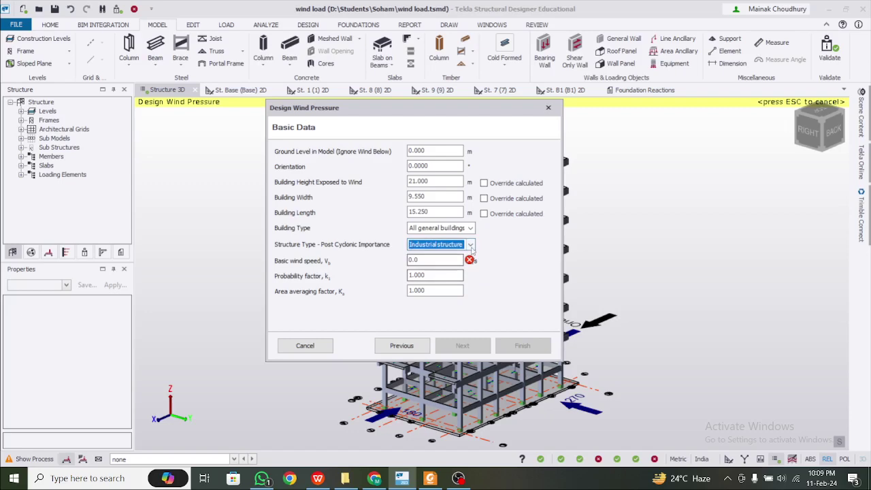
click(471, 246)
click(471, 248)
- Check the wind speed page reference in the WPS Office spreadsheet, and examine the basic wind speed map and legend on page 3 of the IS 875 PDF in Foxit Reader
click(430, 259)
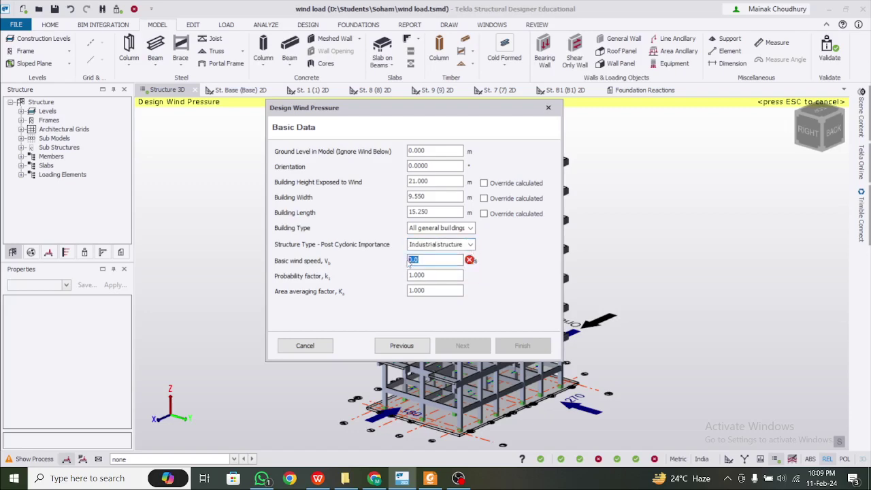
click(318, 477)
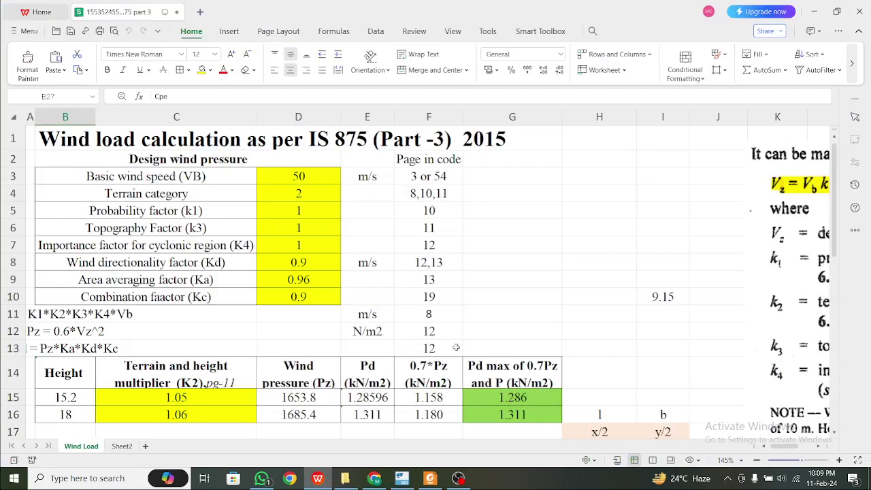
click(429, 478)
click(405, 459)
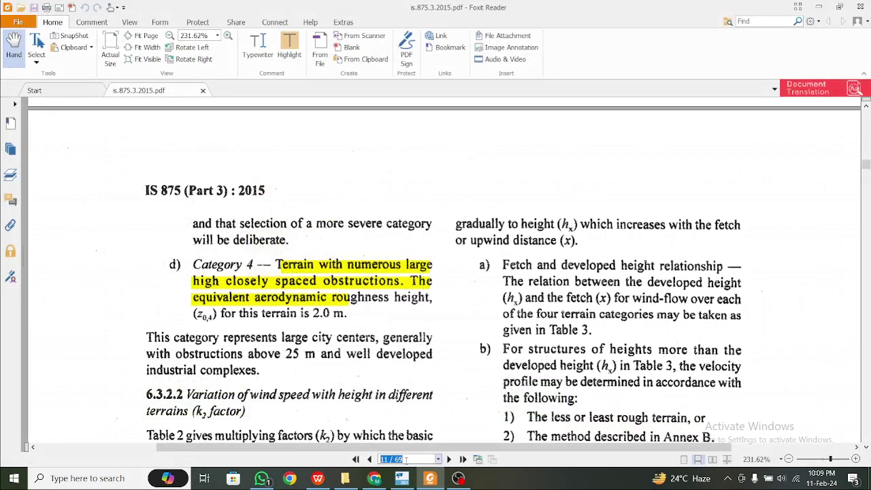
text(3)
key(Return)
scroll(437, 386, down, 10)
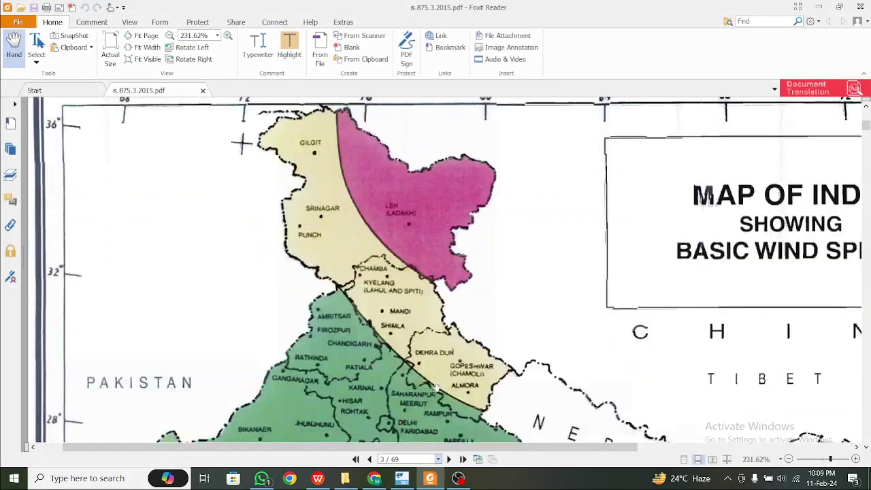
scroll(437, 386, down, 5)
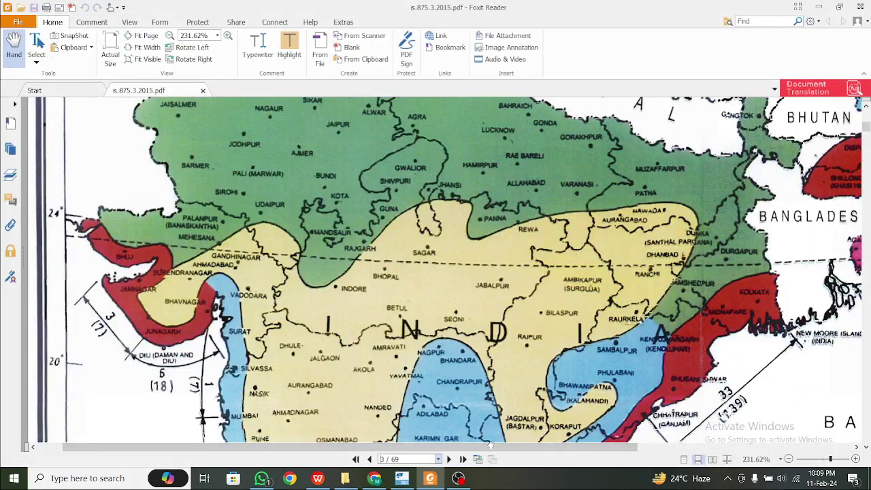
drag(494, 445, 656, 447)
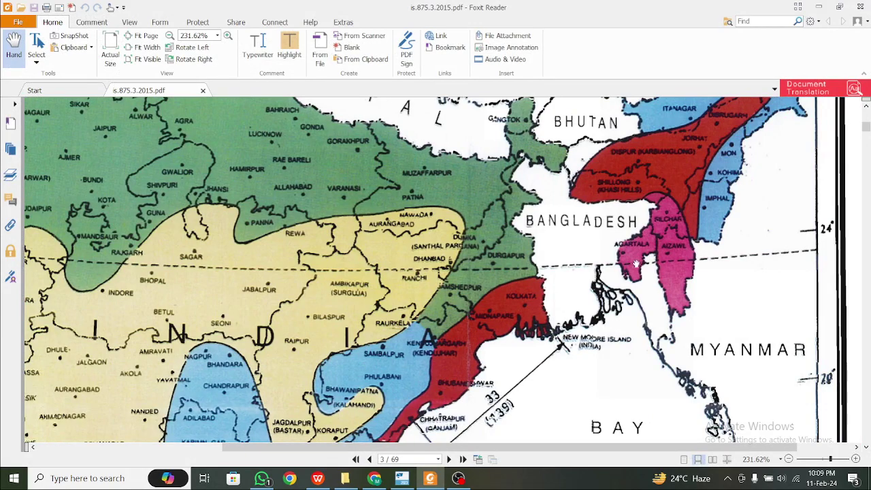
scroll(613, 299, down, 8)
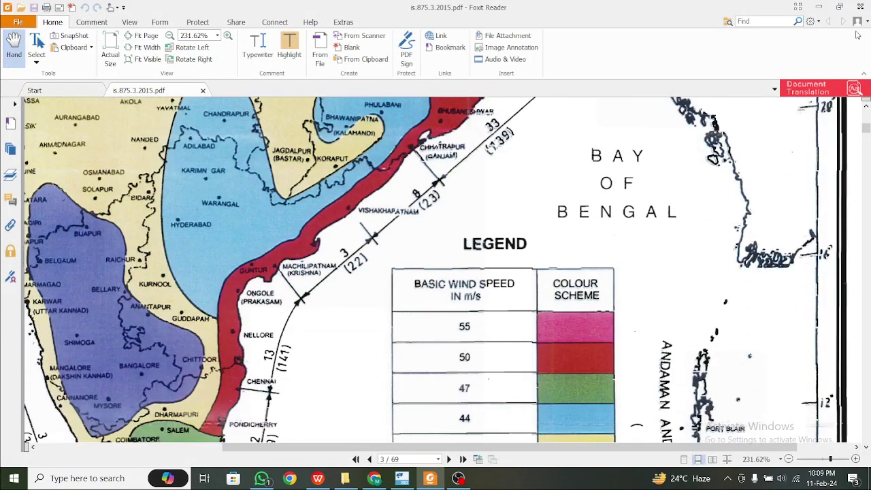
- Close the map view, switch back to Tekla Structural Designer and set the basic wind speed Vb to 55 m/s
click(820, 8)
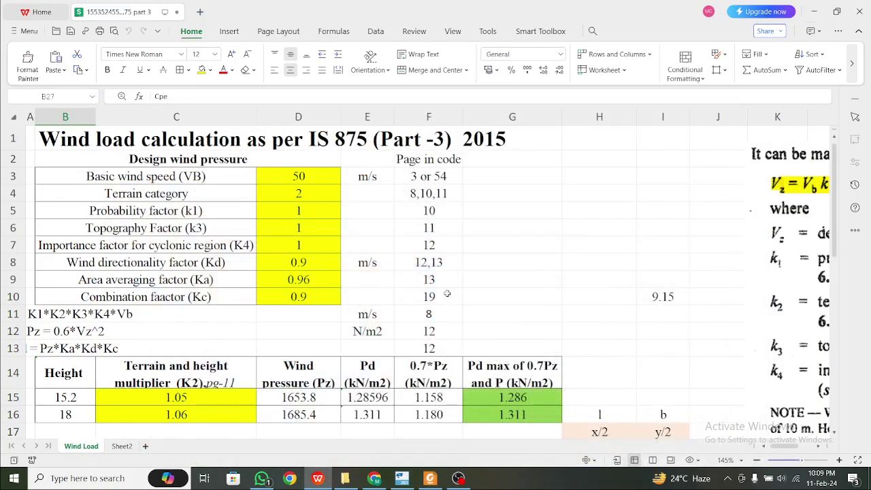
click(347, 286)
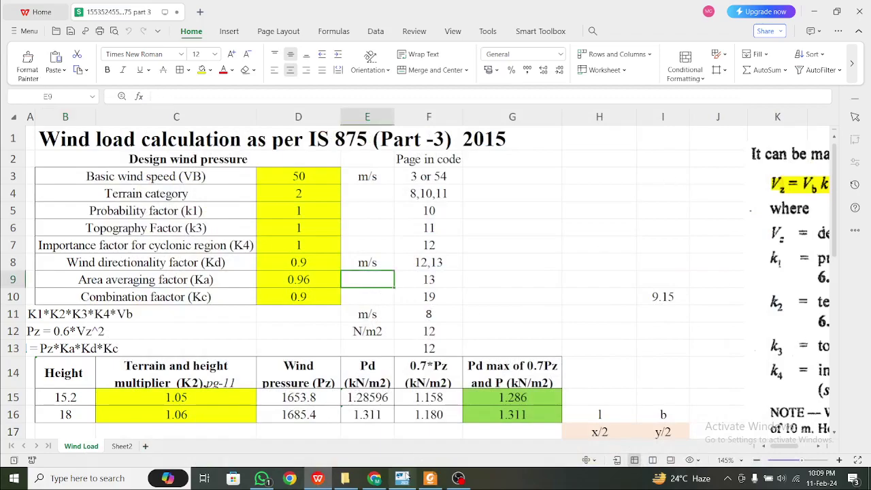
click(403, 478)
text(55)
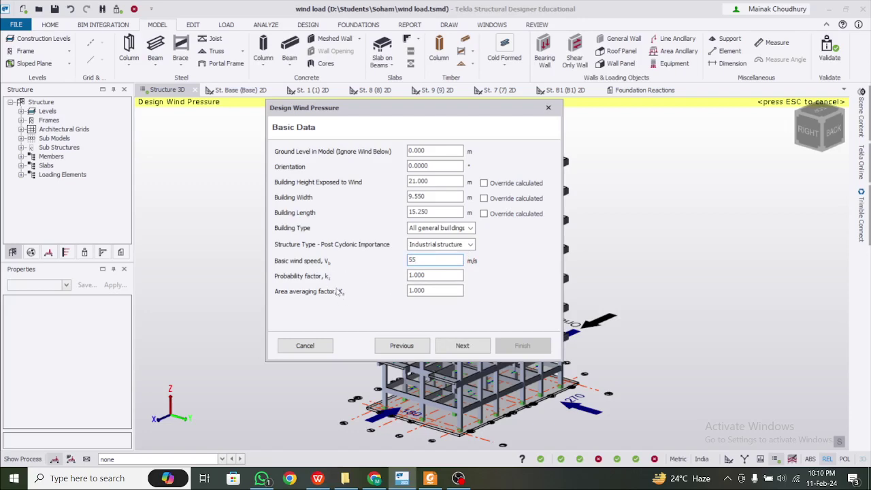
- Look up the probability factor k1 page reference in the WPS Office spreadsheet, and read Table 1 risk coefficients on page 10 of the PDF in Foxit Reader
click(424, 275)
click(315, 478)
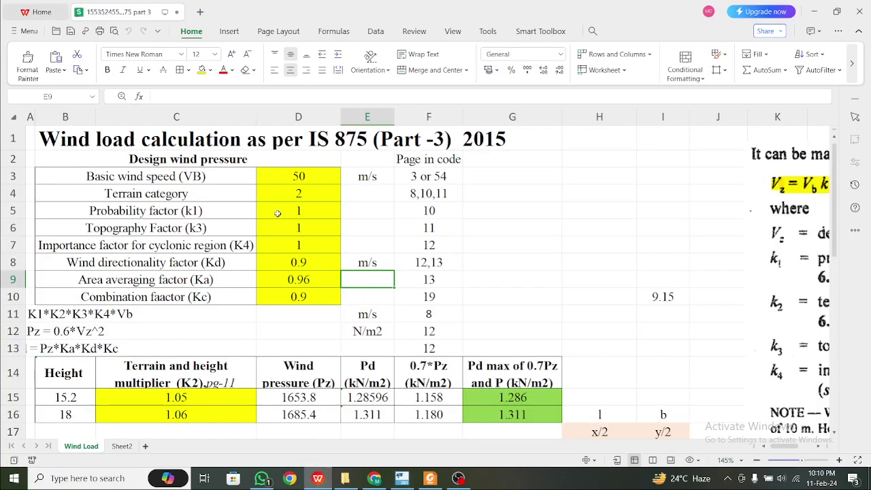
click(406, 214)
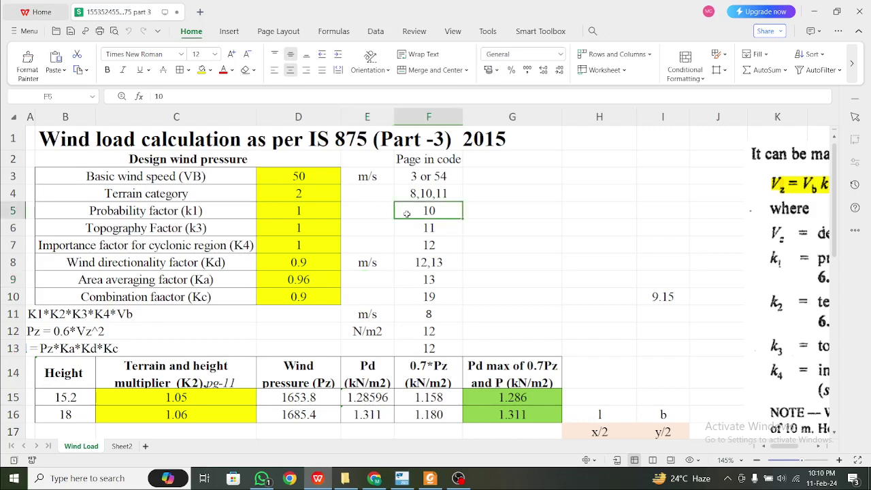
click(430, 478)
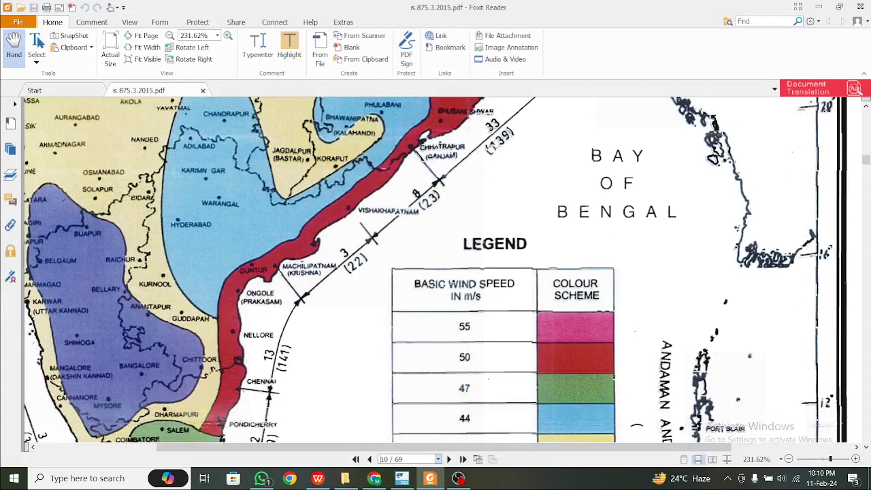
key(Return)
scroll(435, 366, down, 5)
scroll(435, 366, up, 3)
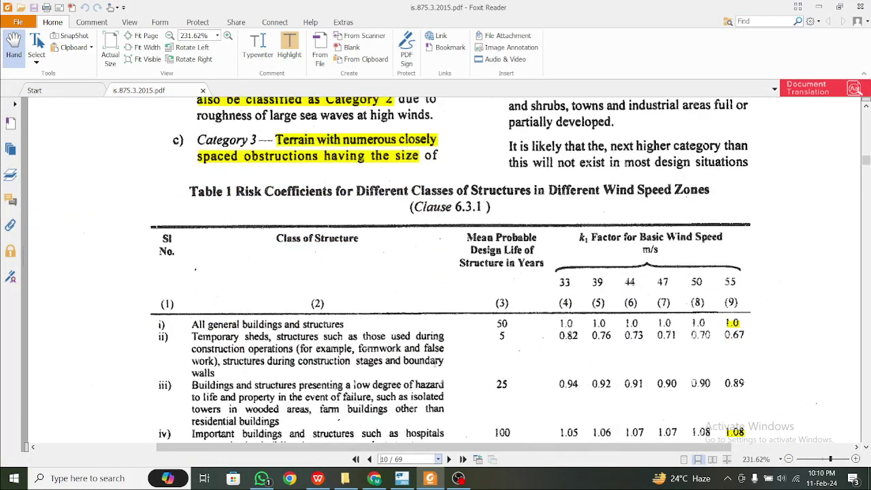
scroll(437, 361, down, 1)
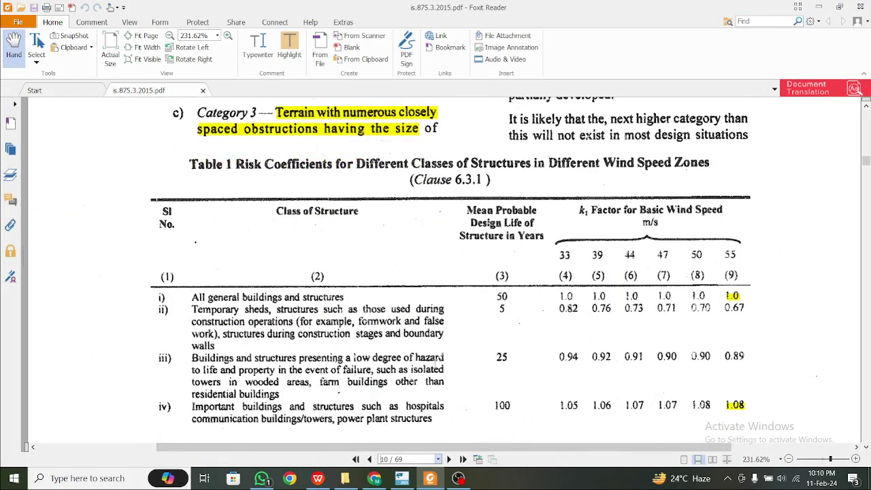
scroll(435, 363, down, 1)
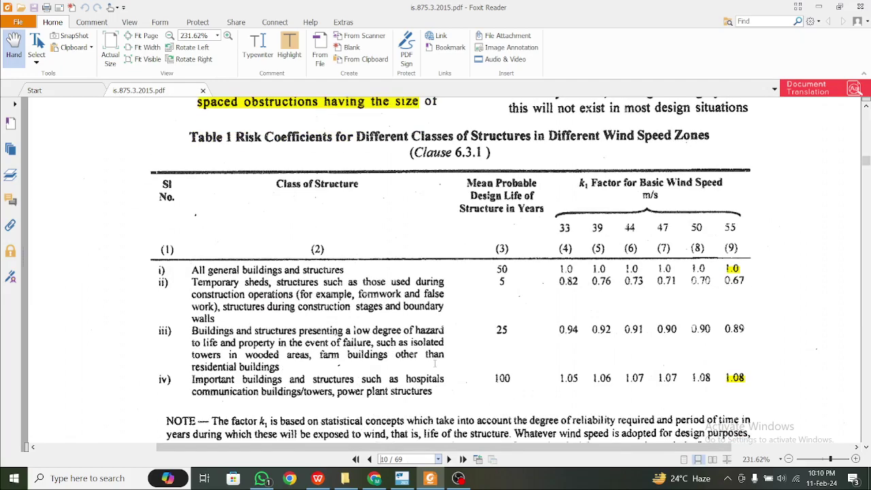
click(427, 480)
click(427, 480)
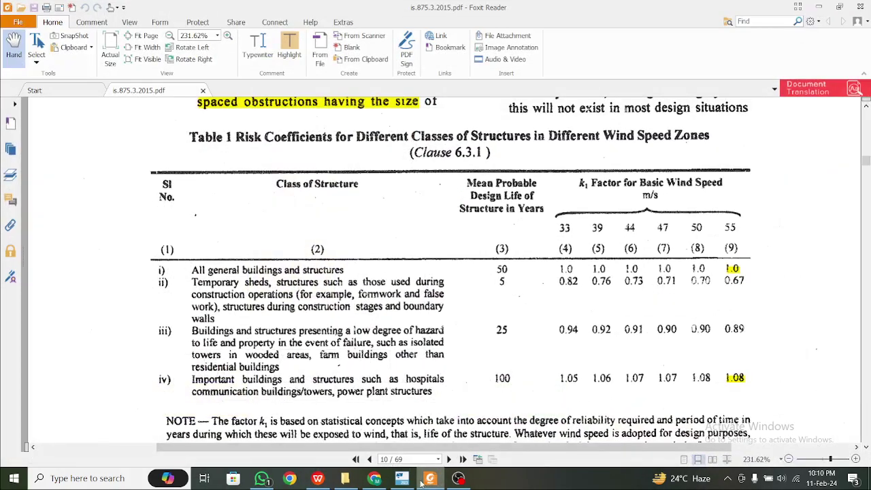
click(427, 480)
click(432, 481)
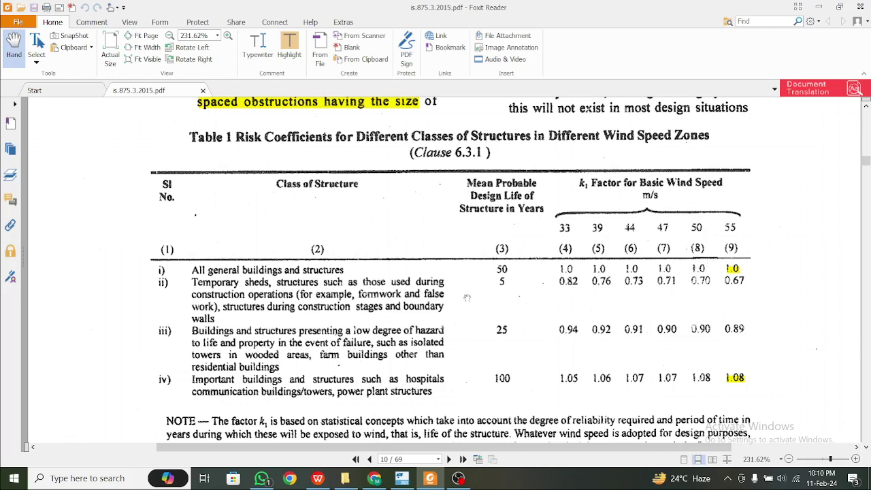
- Review the structure type and building type options in Tekla Structural Designer, and compare them with the structure classes in Table 1 of the PDF in Foxit Reader
click(401, 478)
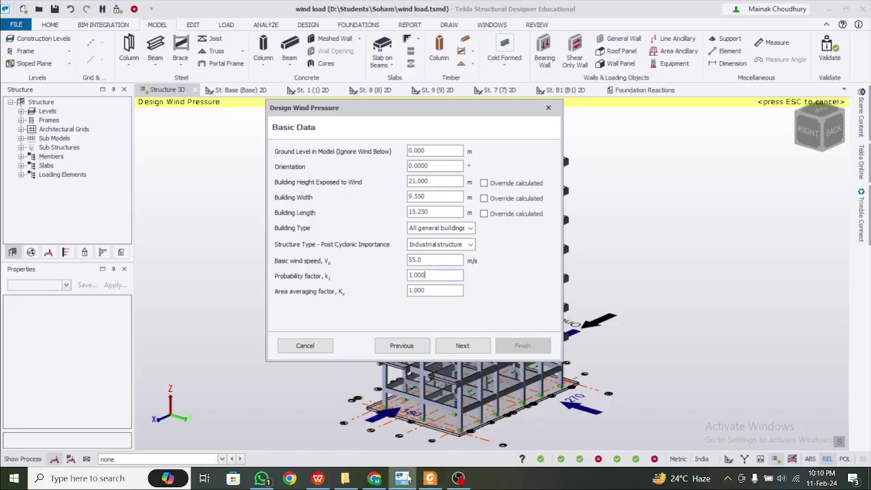
click(470, 244)
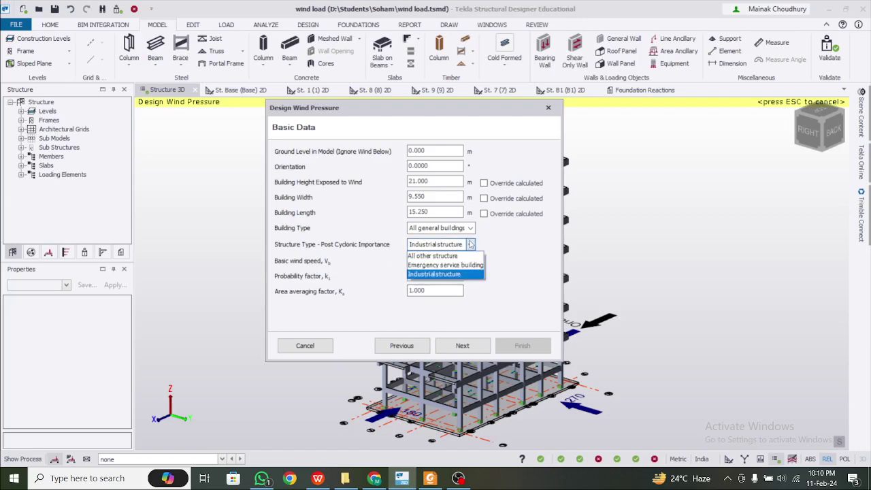
click(471, 244)
click(471, 229)
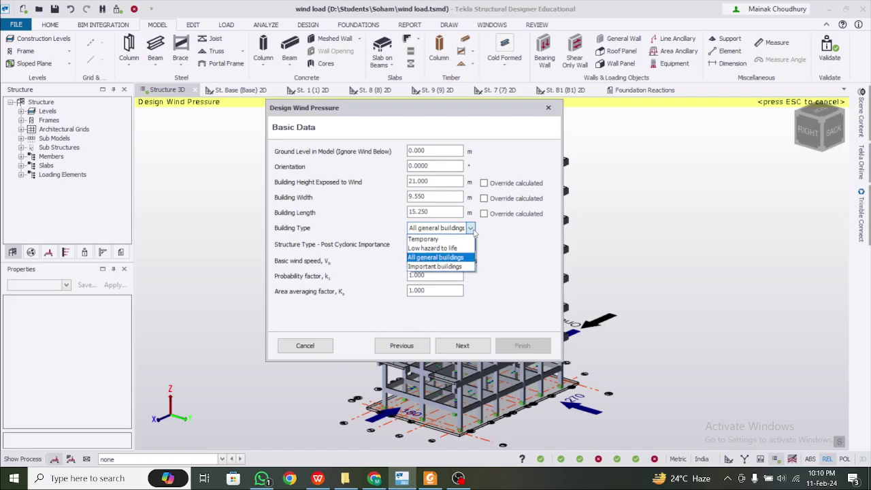
click(472, 232)
click(430, 478)
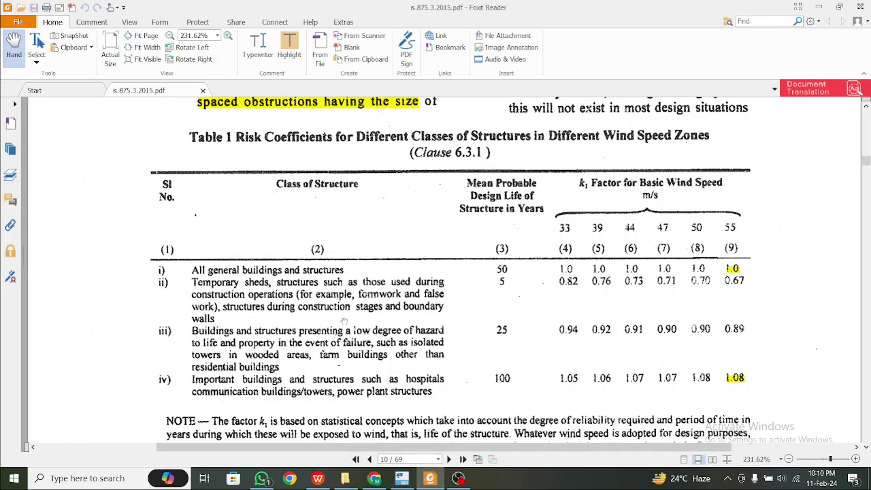
click(431, 479)
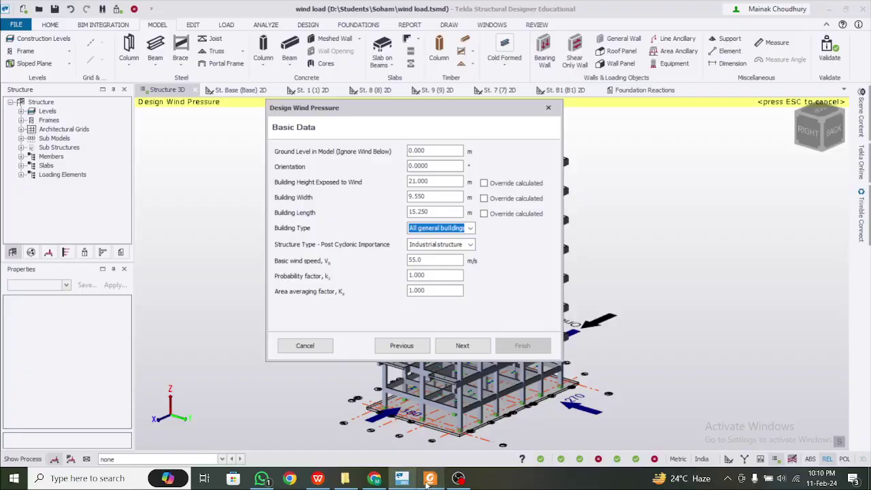
click(429, 478)
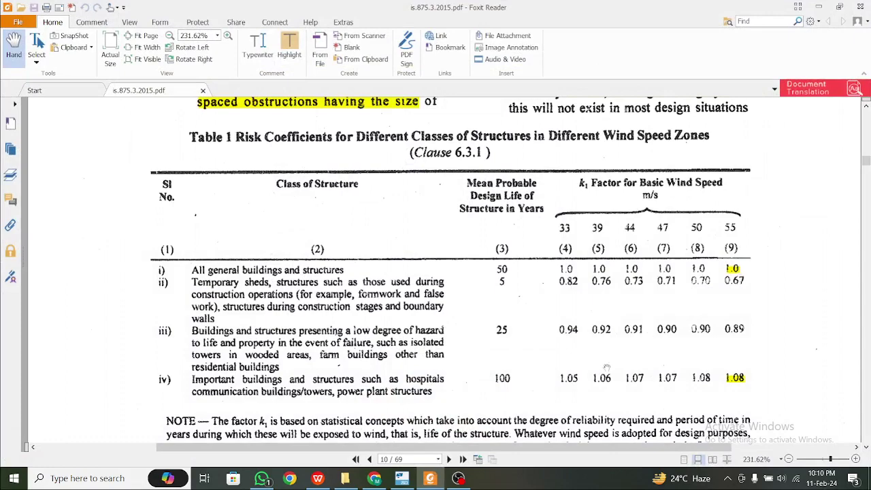
- Check the probability and area averaging factors in Tekla Structural Designer, and switch to WPS Office to find the topography factor's page reference
click(402, 478)
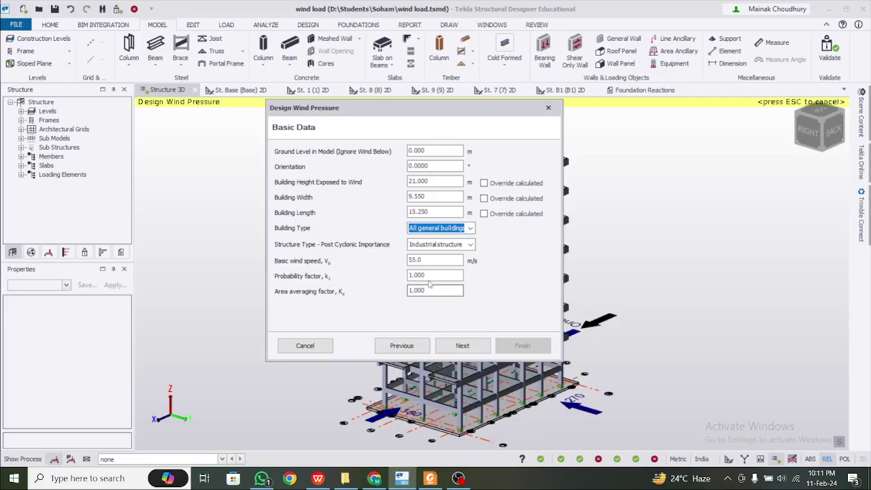
click(435, 274)
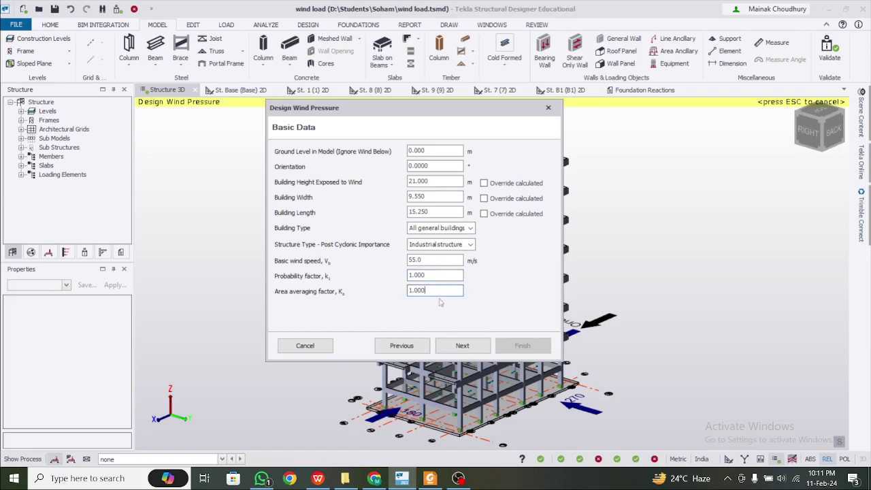
click(403, 478)
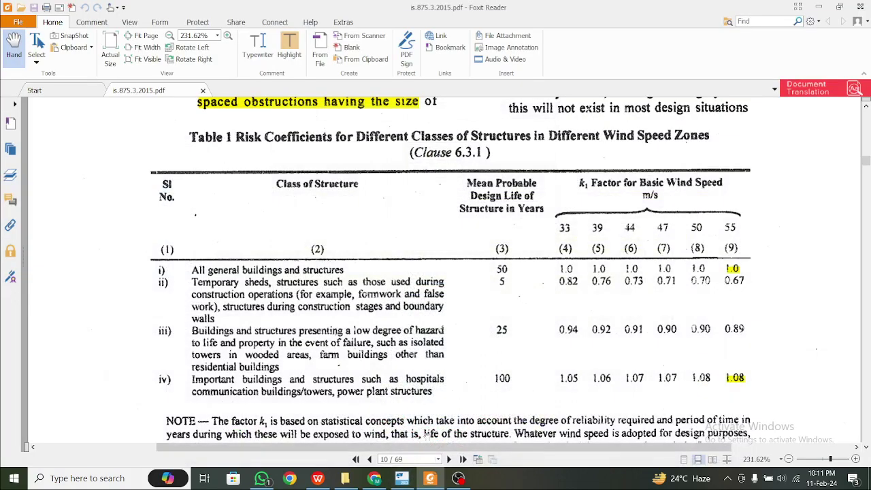
click(317, 479)
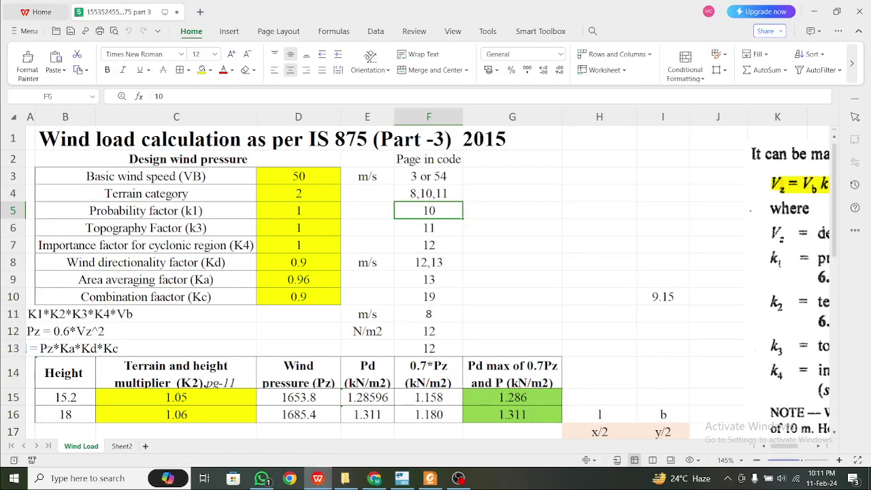
- Switch to Foxit Reader, go to page 11 of the IS 875 PDF and read Table 2 and the topography k3 factor clauses 6.3.3 and 6.3.3.1
click(430, 479)
double_click(429, 459)
text(11)
key(Return)
scroll(413, 333, down, 5)
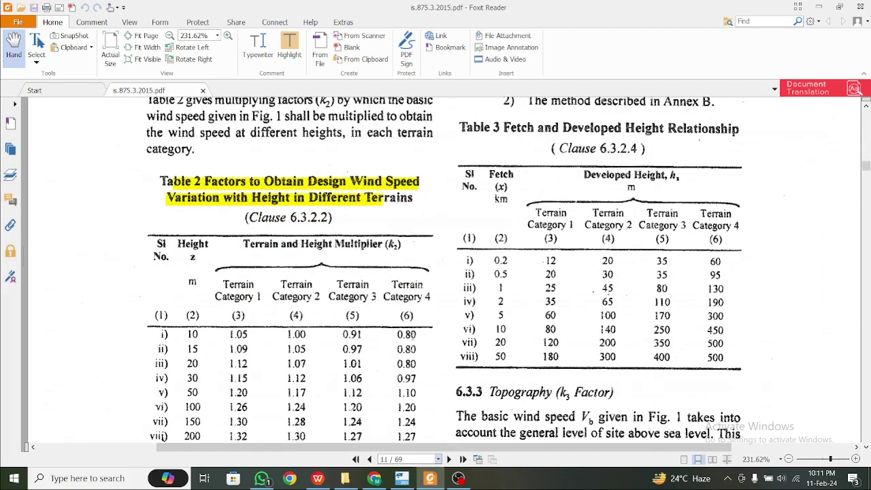
scroll(414, 334, up, 5)
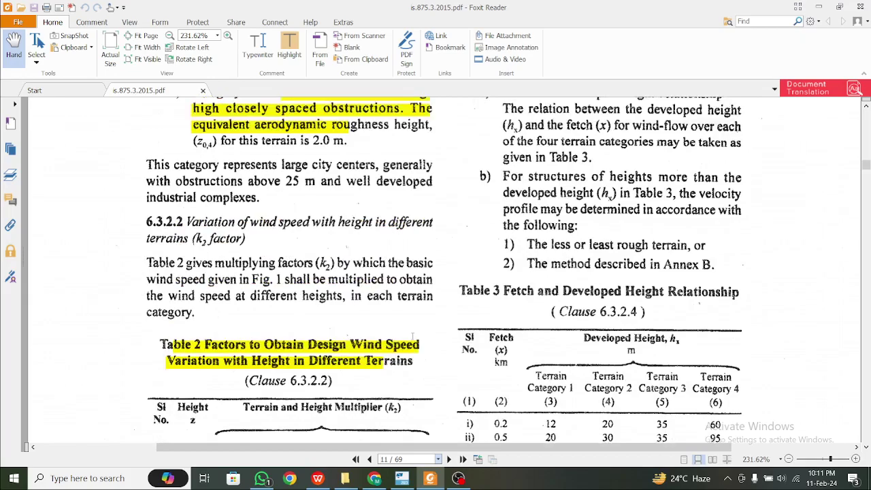
scroll(412, 335, down, 8)
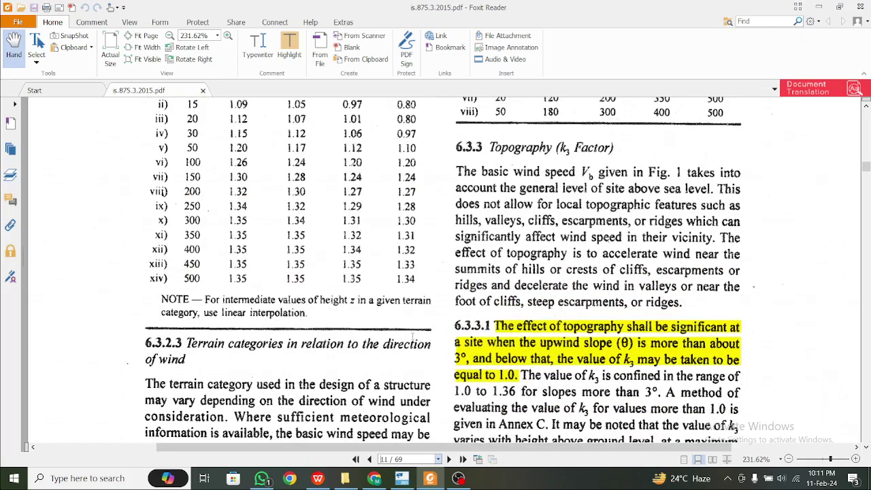
scroll(412, 335, down, 3)
scroll(422, 331, up, 2)
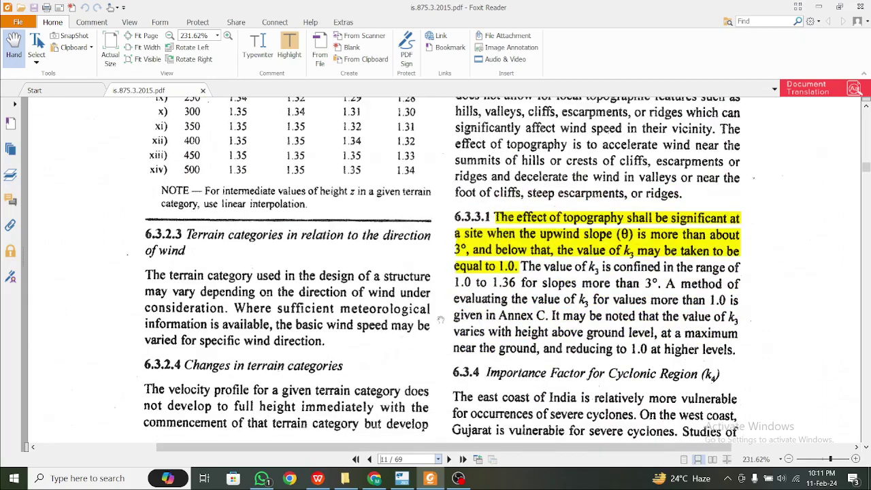
scroll(558, 234, up, 4)
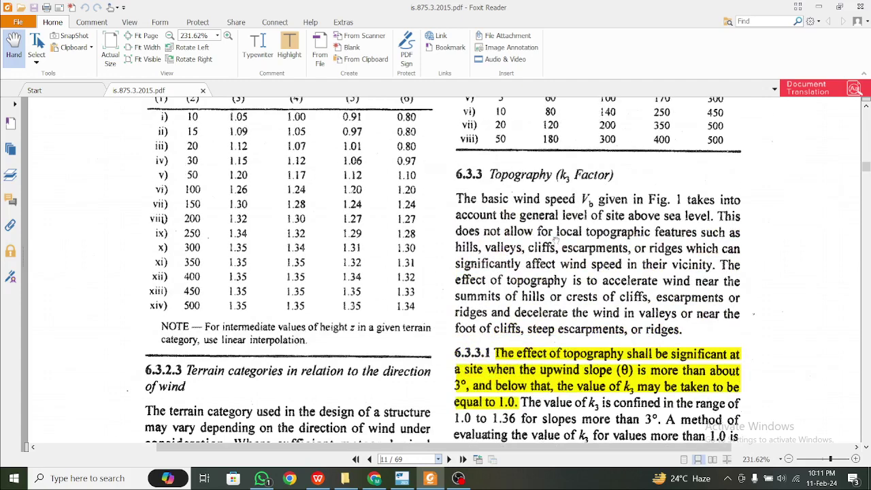
scroll(557, 238, up, 5)
scroll(575, 264, down, 5)
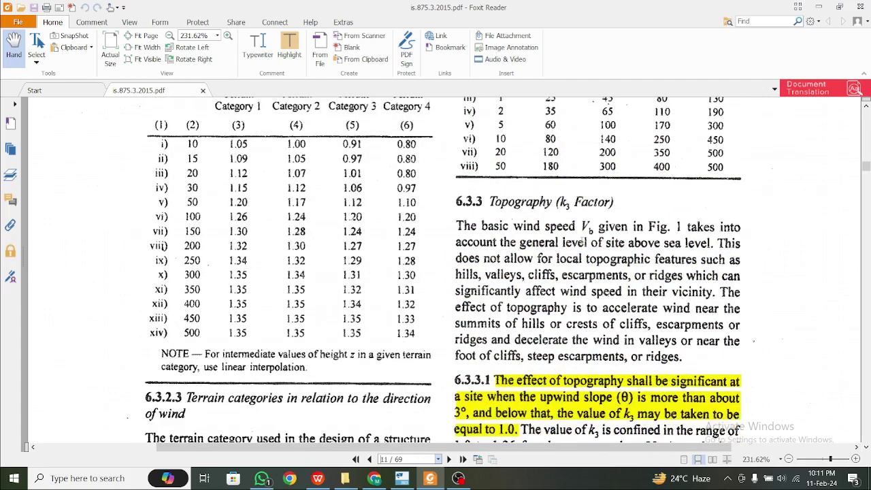
scroll(643, 282, down, 2)
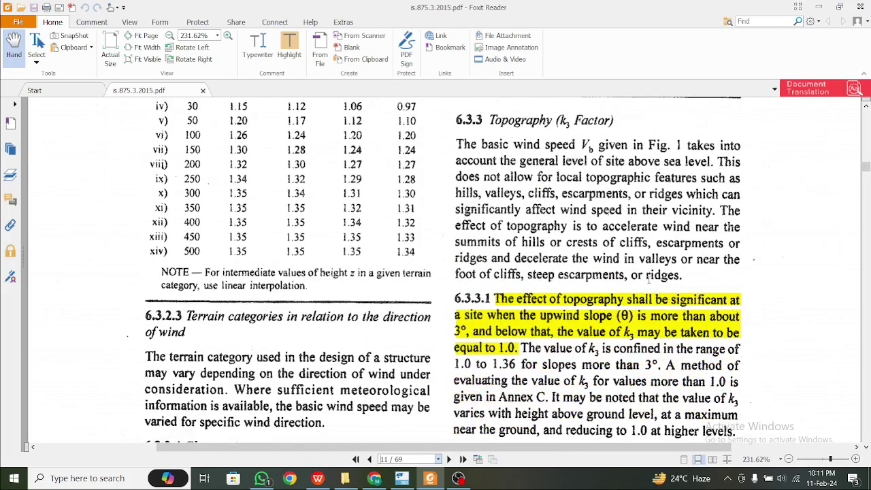
- Read the rest of topography clause 6.3.3.1, and return to Tekla Structural Designer to advance the wind pressure wizard to the terrain settings
scroll(649, 280, down, 1)
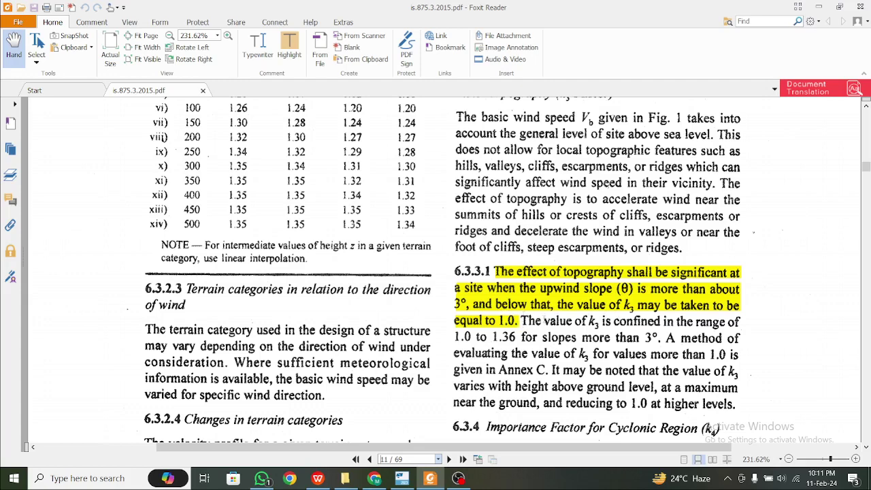
scroll(443, 272, down, 5)
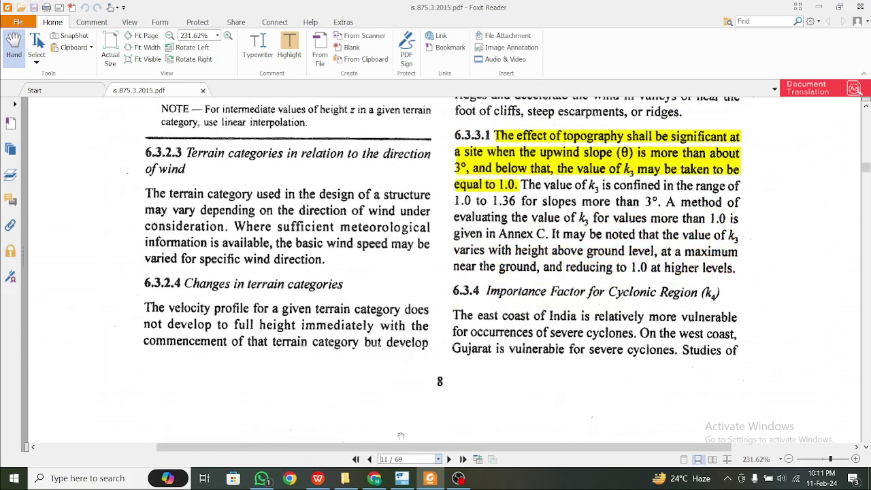
click(402, 482)
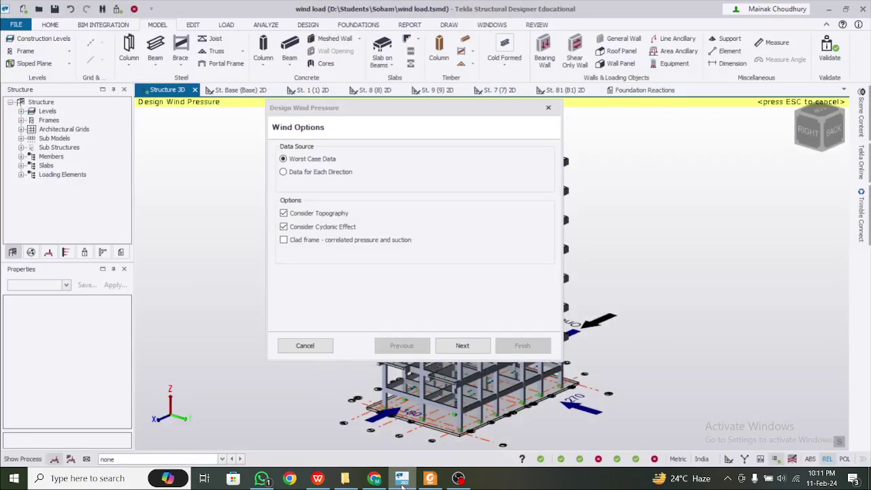
click(462, 346)
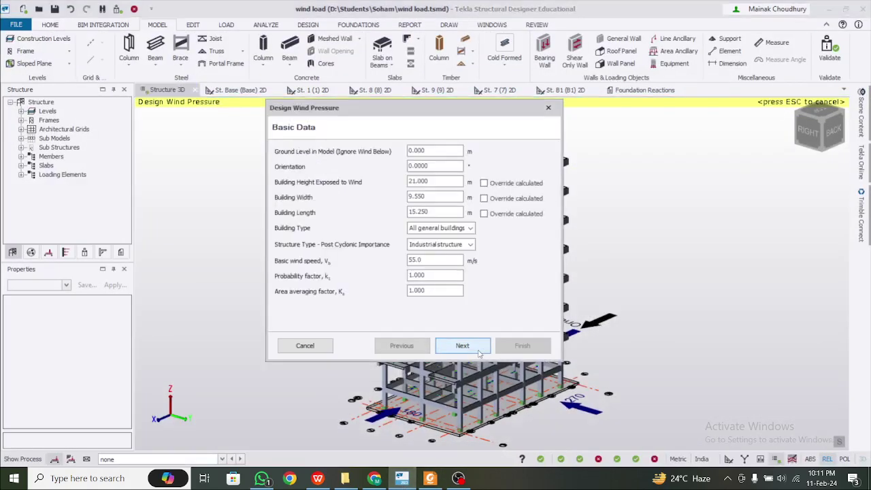
click(462, 348)
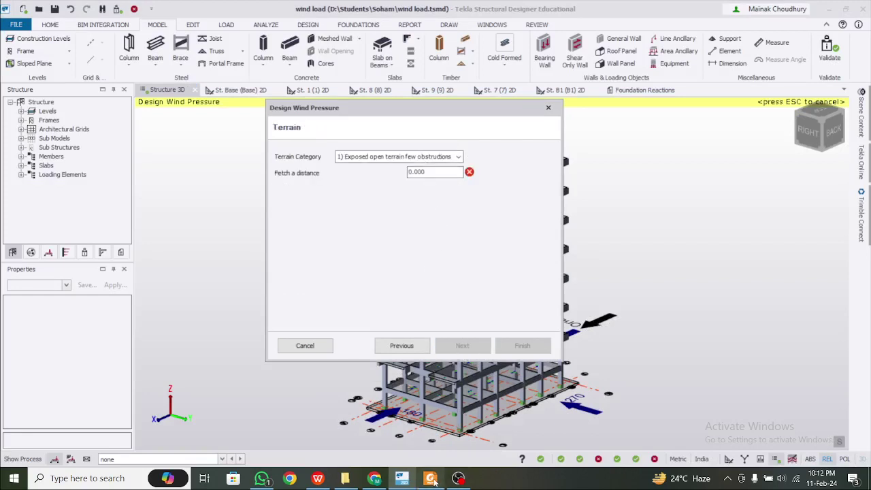
- Set the terrain category to 2) Open terrain scattered obstructions with a fetch distance of 5000 m, and continue to the topography settings
mouse_move(435, 482)
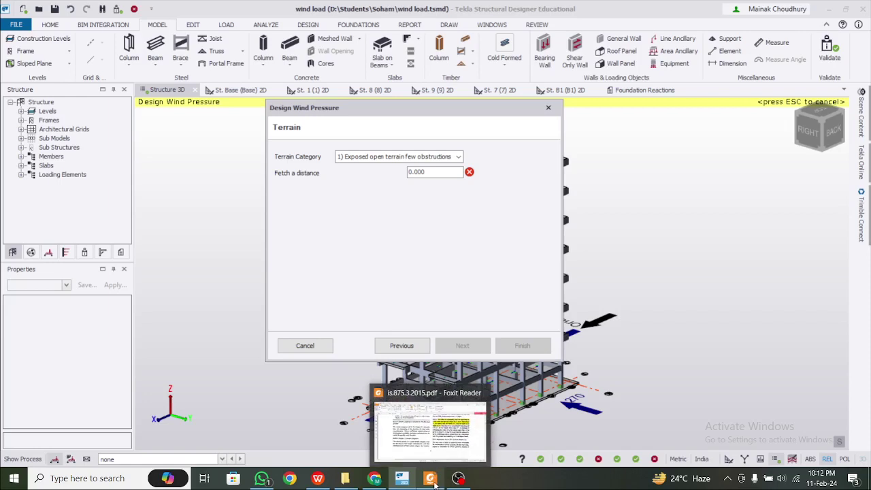
click(439, 157)
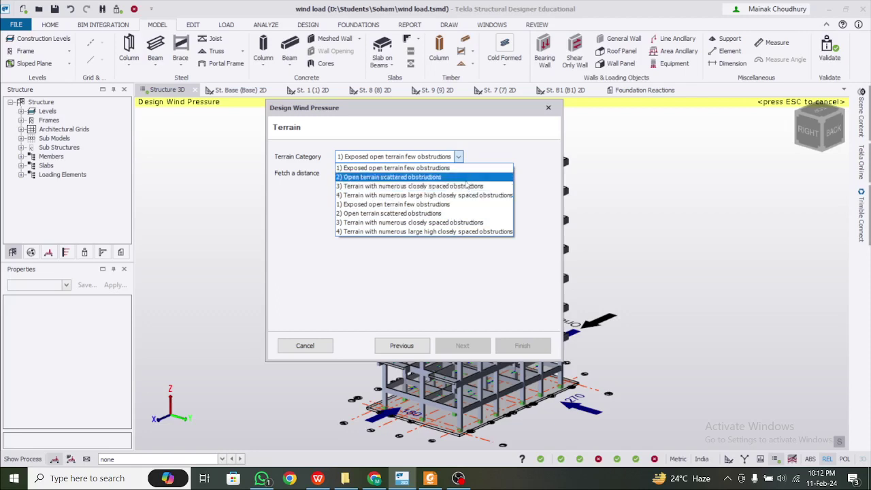
click(433, 177)
click(434, 173)
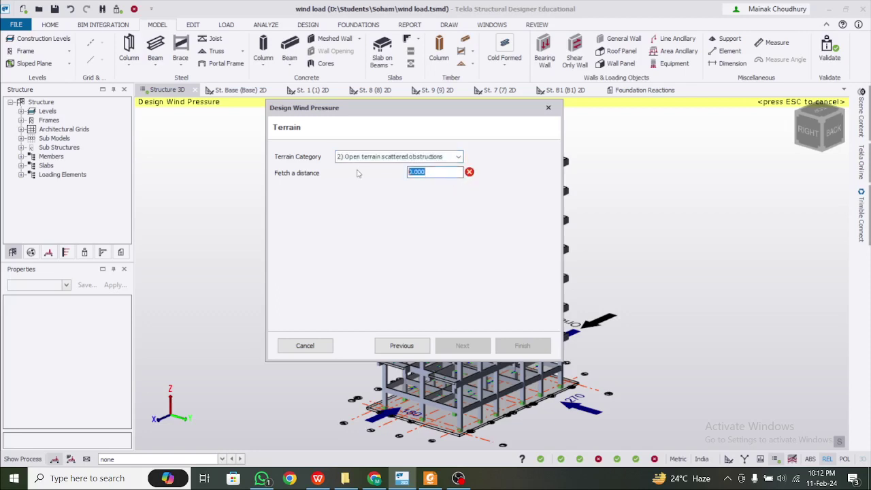
text(5)
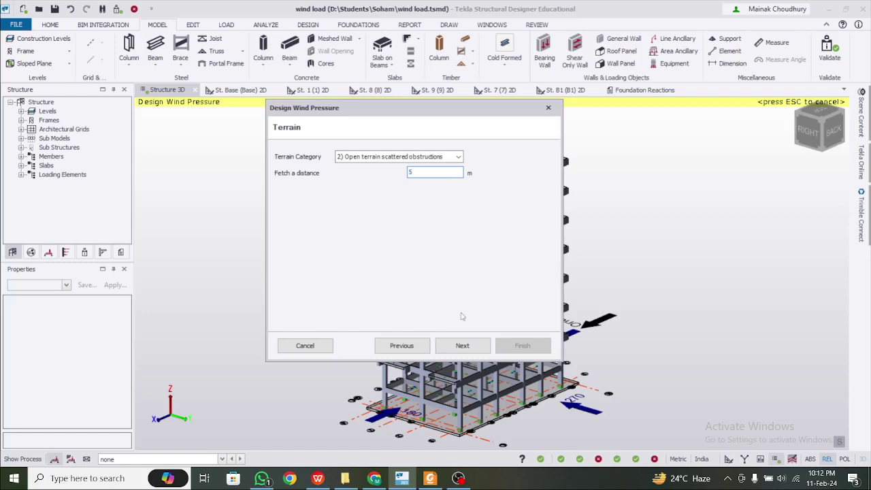
text(000)
click(462, 346)
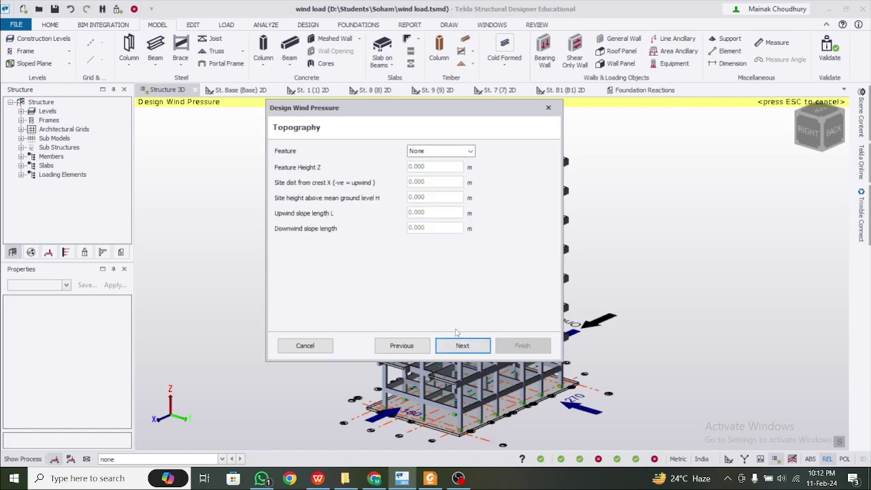
- Choose None as the topography feature, and go through the results to finish the design wind pressure definition
click(458, 152)
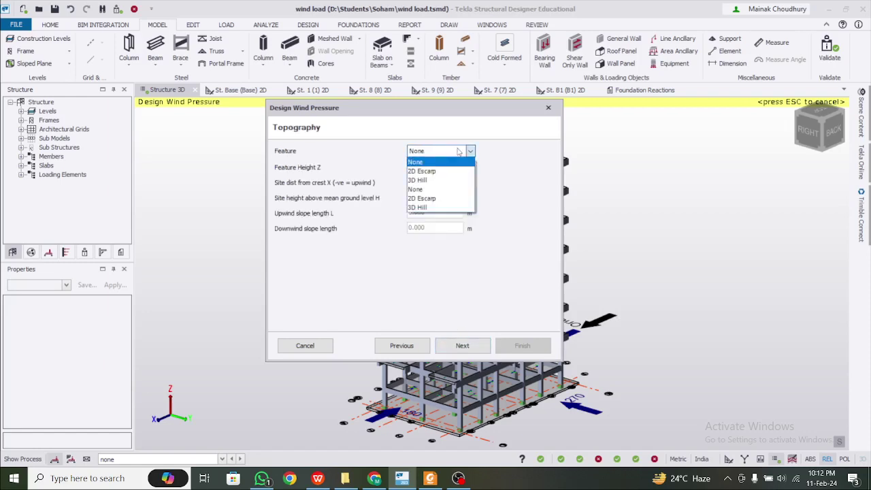
click(449, 189)
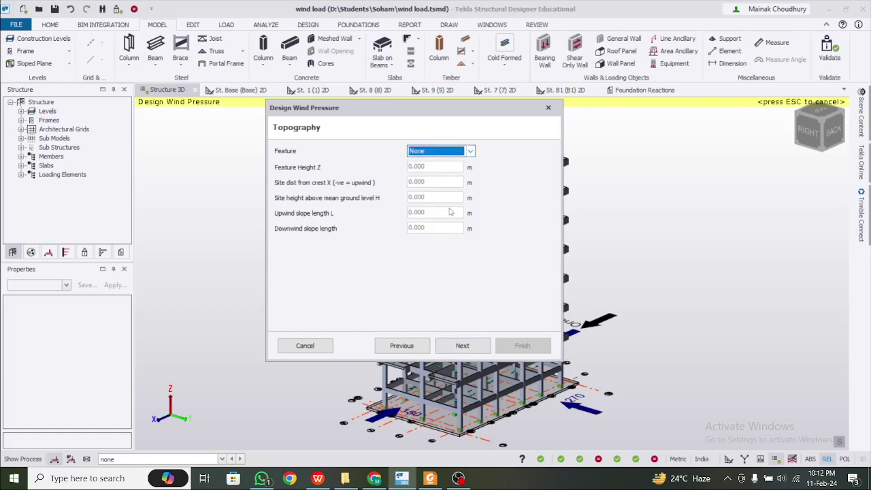
click(471, 343)
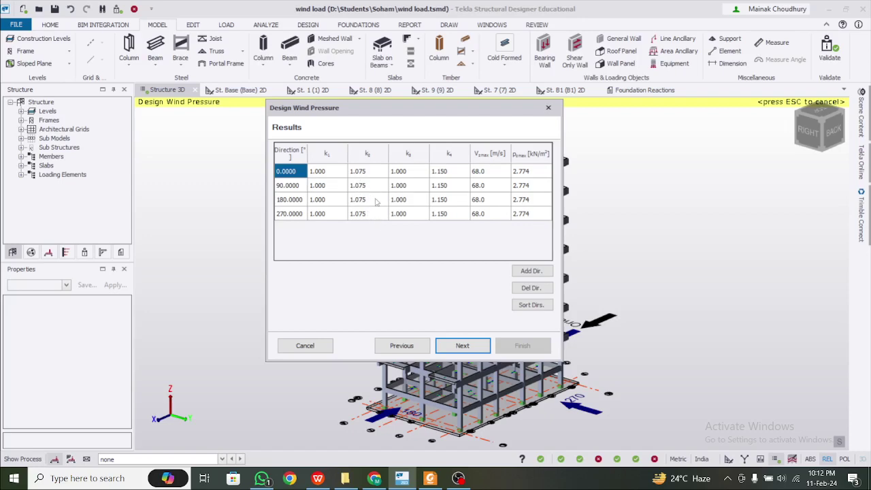
click(463, 346)
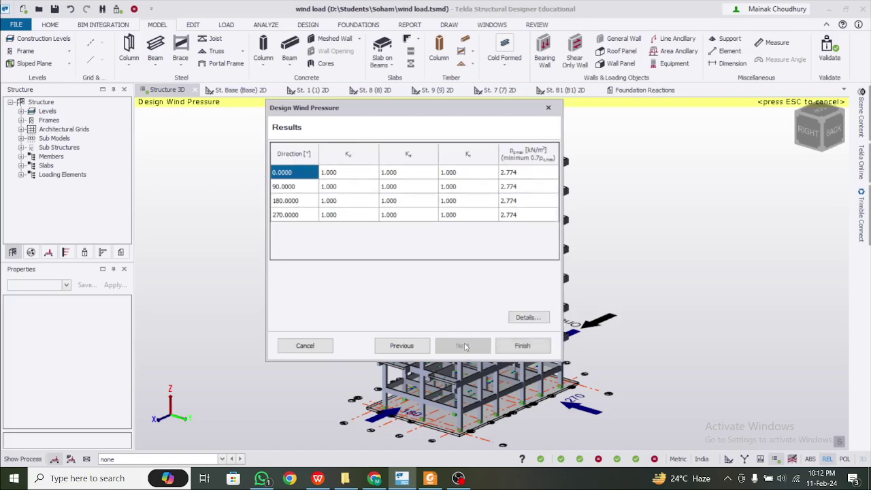
click(522, 347)
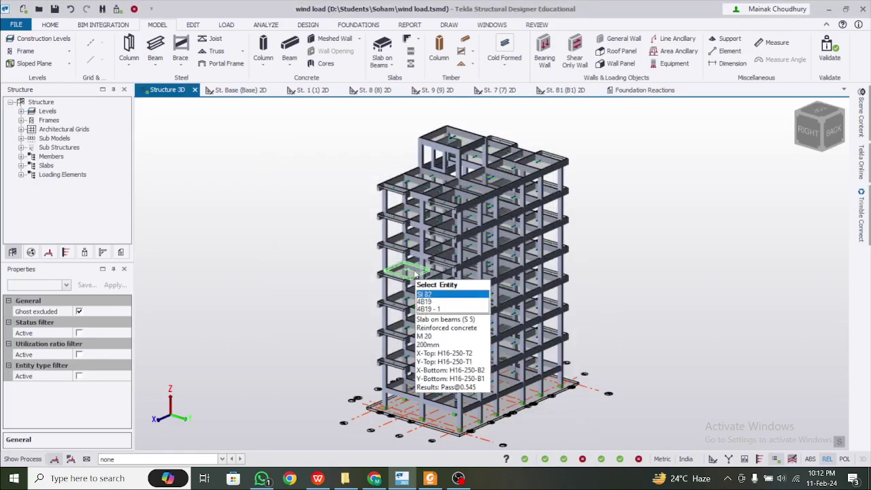
middle_drag(636, 277, 599, 268)
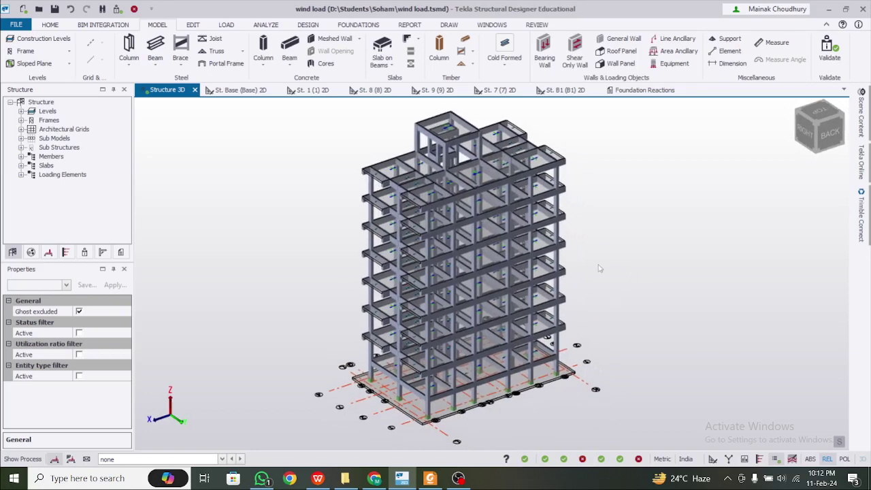
click(226, 25)
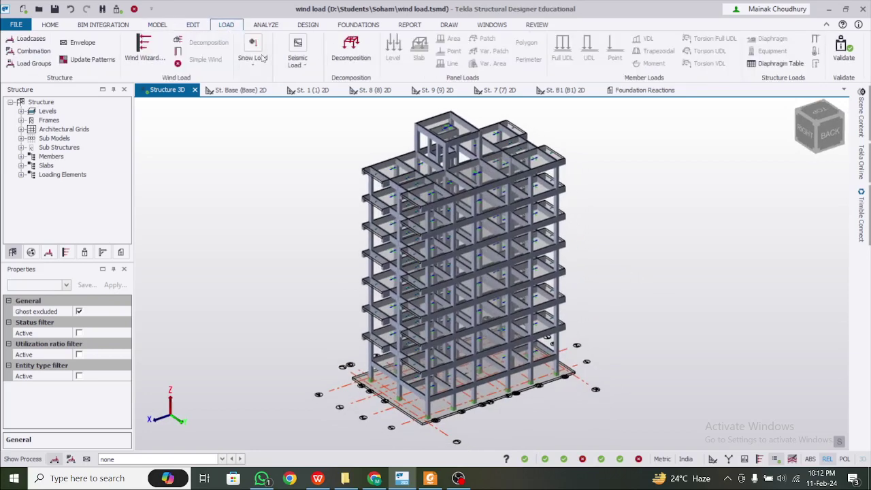
click(150, 25)
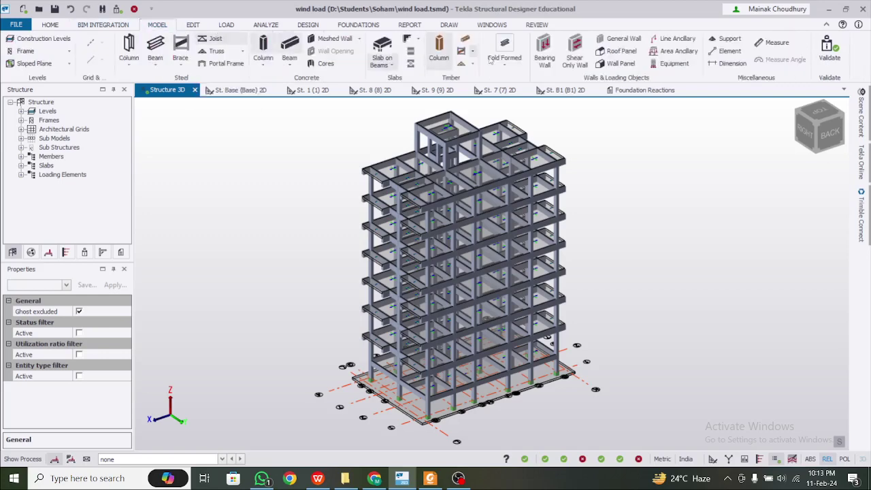
click(617, 63)
middle_drag(599, 238, 356, 247)
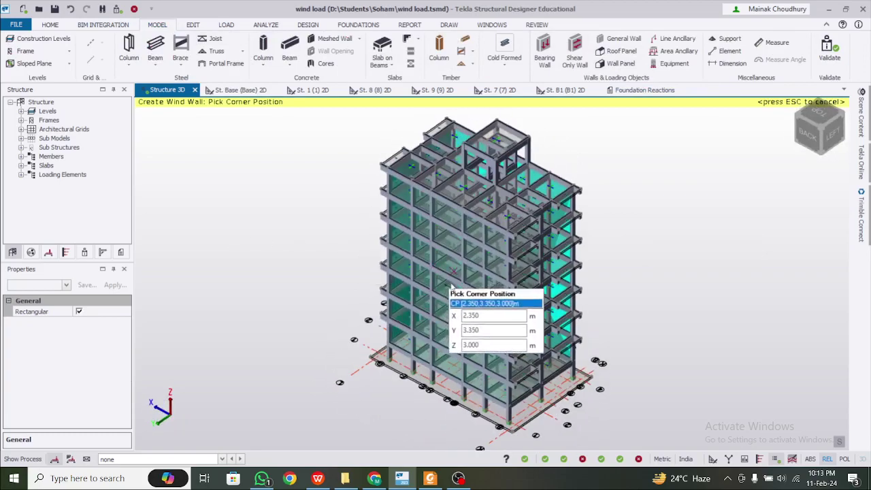
key(Escape)
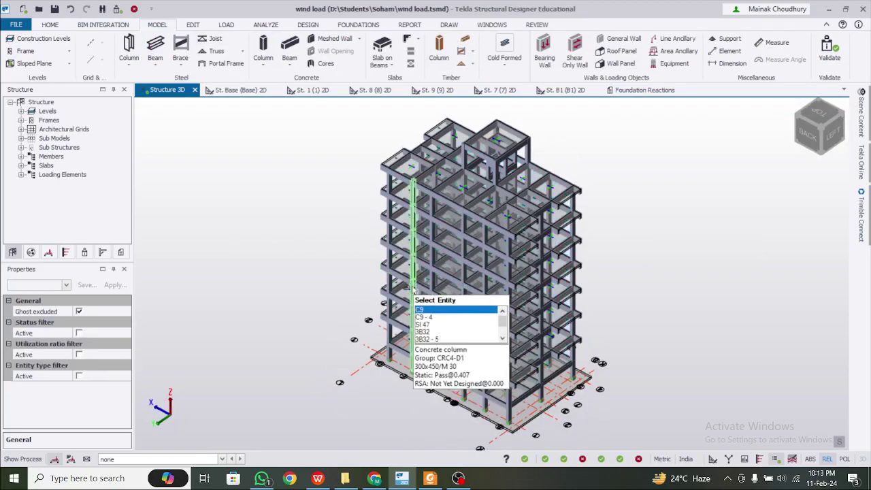
- Create a rectangular wind wall panel over the whole back facade, from its upper corner to the opposite base corner at (-12.900, 12.900, -1.950) m
scroll(409, 290, up, 2)
middle_drag(614, 267, 622, 209)
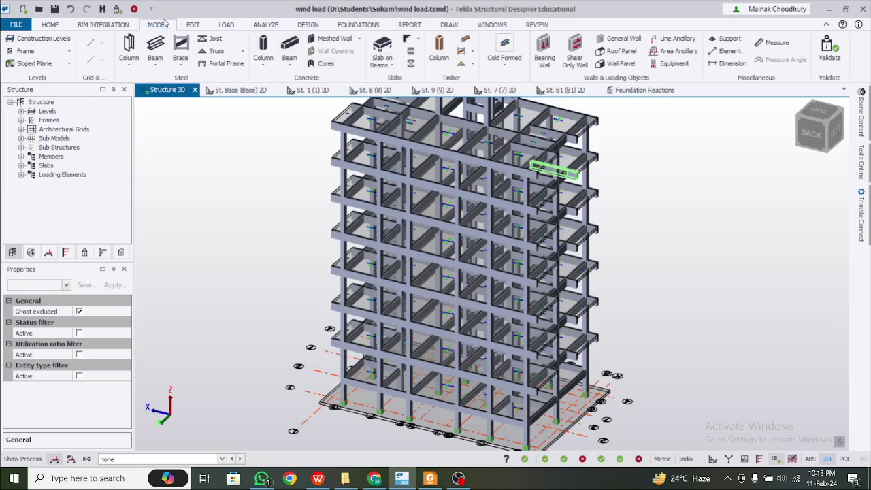
click(621, 63)
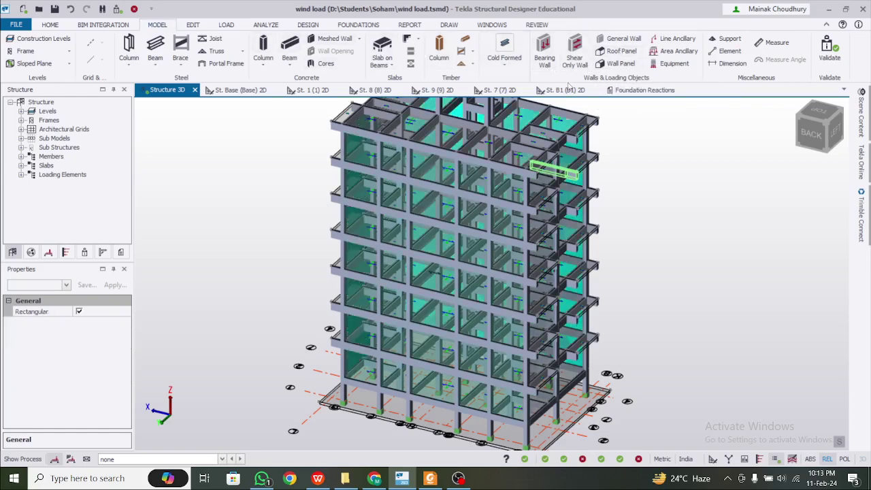
click(340, 134)
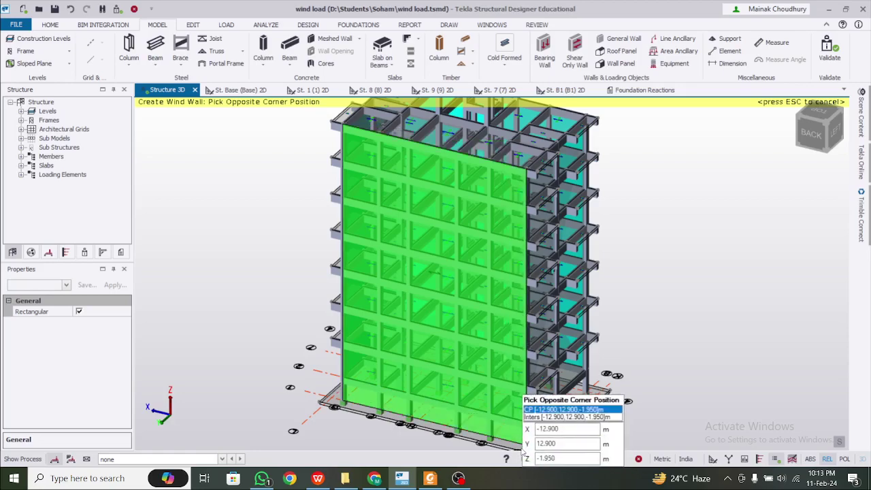
click(522, 450)
middle_drag(613, 334, 575, 347)
key(Escape)
scroll(575, 347, up, 5)
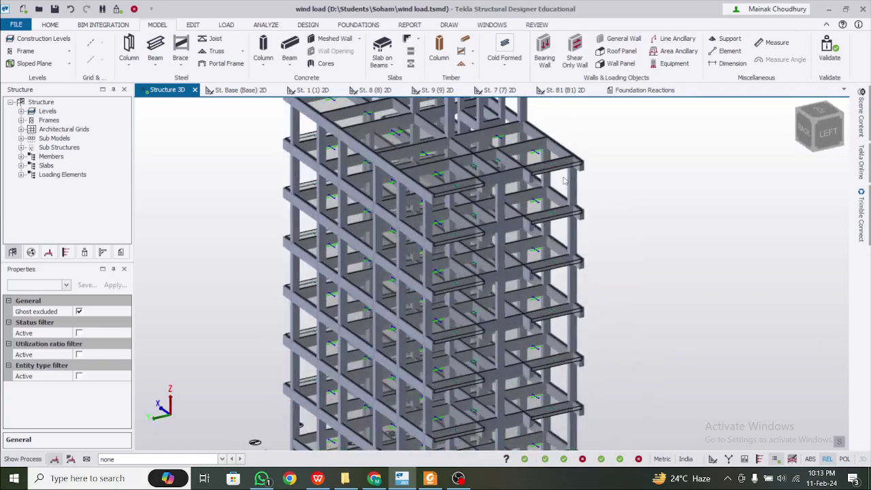
middle_drag(595, 203, 543, 338)
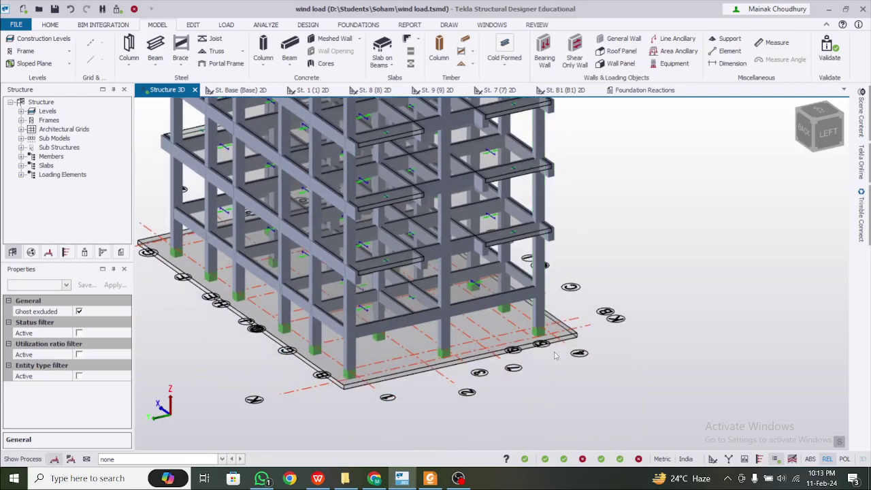
scroll(542, 339, down, 10)
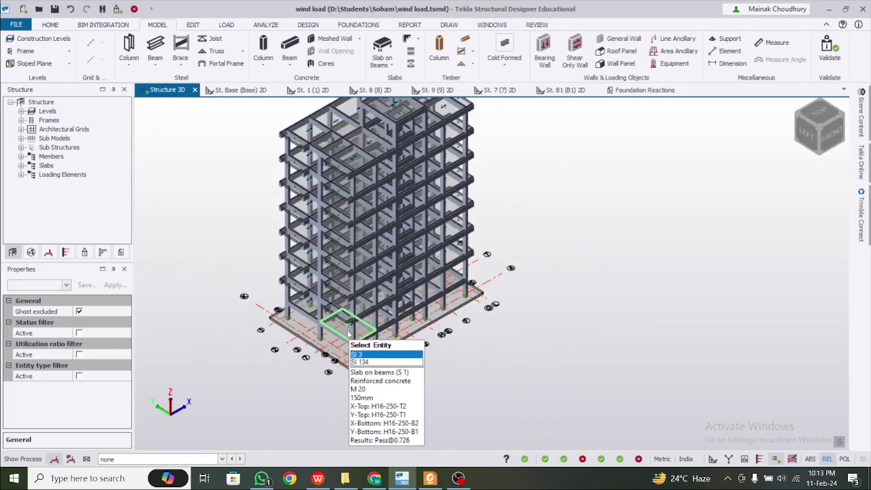
scroll(442, 191, up, 3)
scroll(449, 238, down, 3)
middle_drag(449, 238, 390, 179)
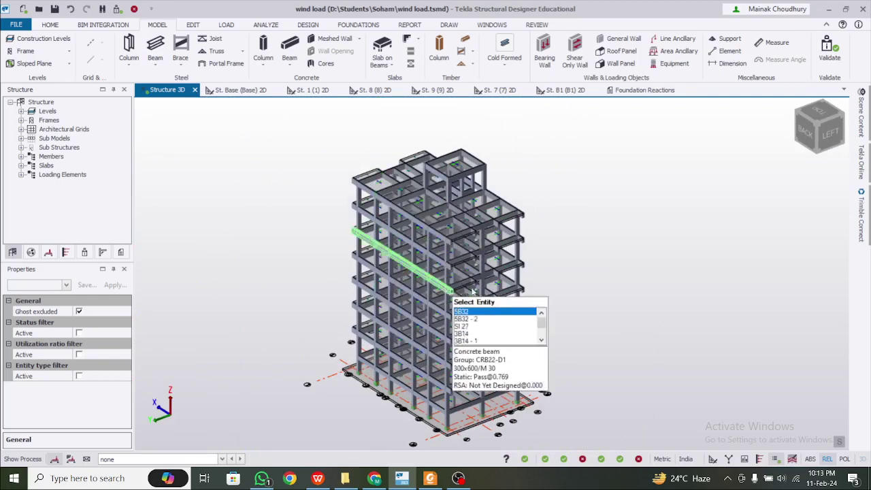
middle_drag(435, 307, 578, 260)
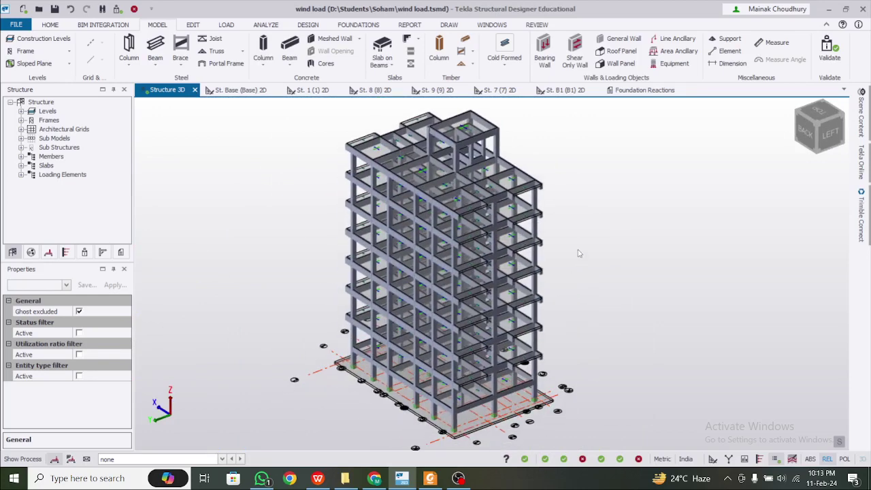
- Automatically generate wind loadcases for directions 0, 90, 180 and 270, each with Cpi -0.2 and 0.2
click(228, 25)
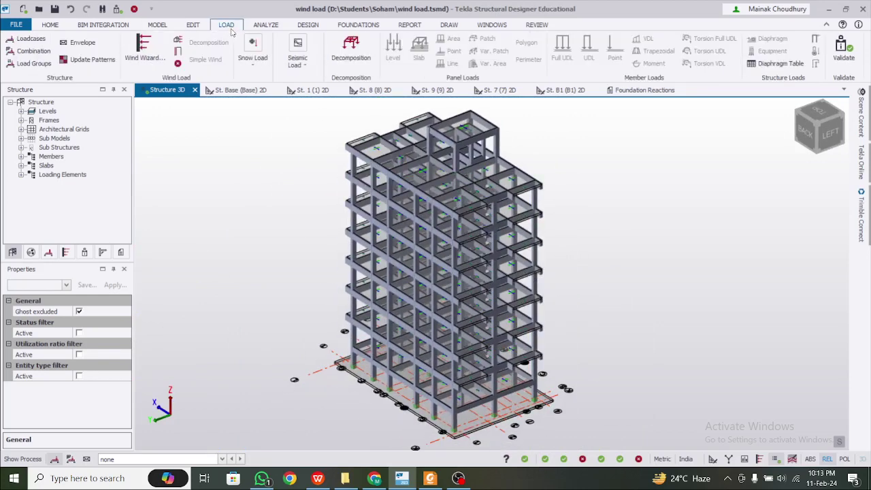
click(179, 54)
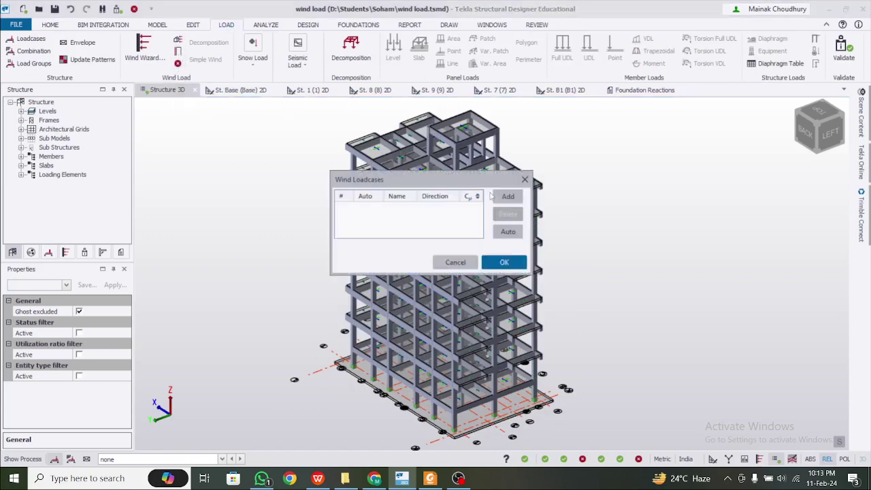
click(525, 179)
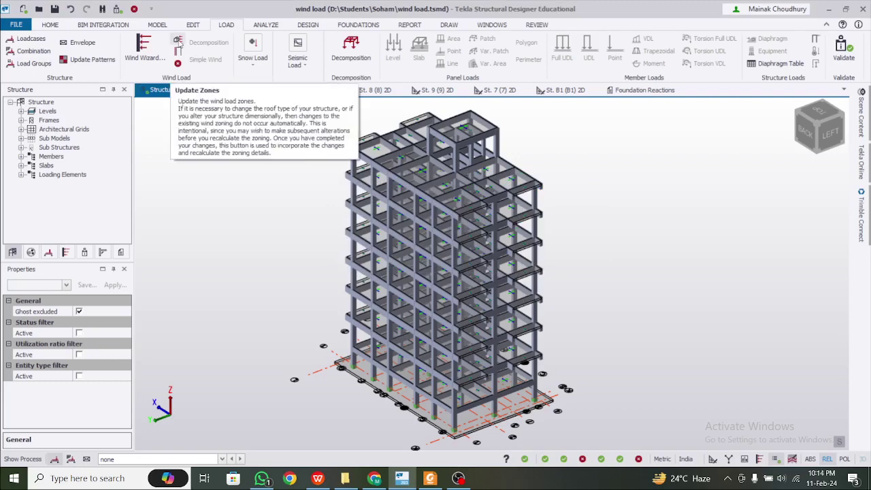
click(178, 55)
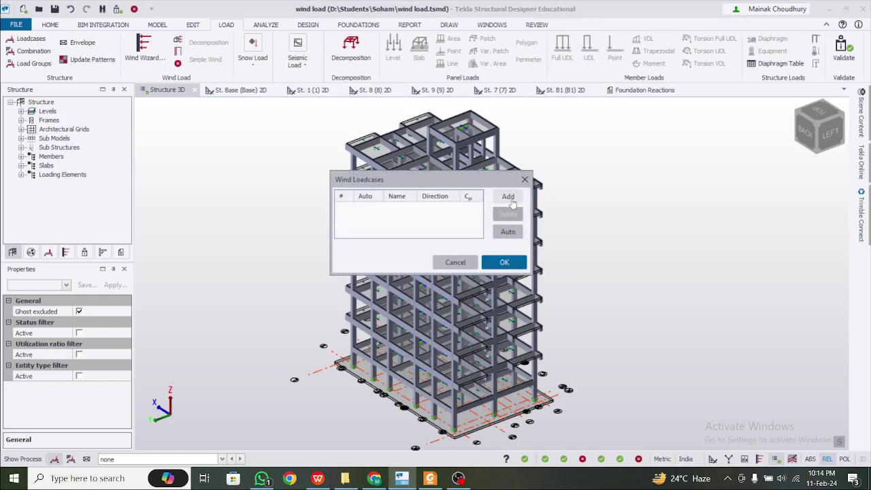
click(508, 232)
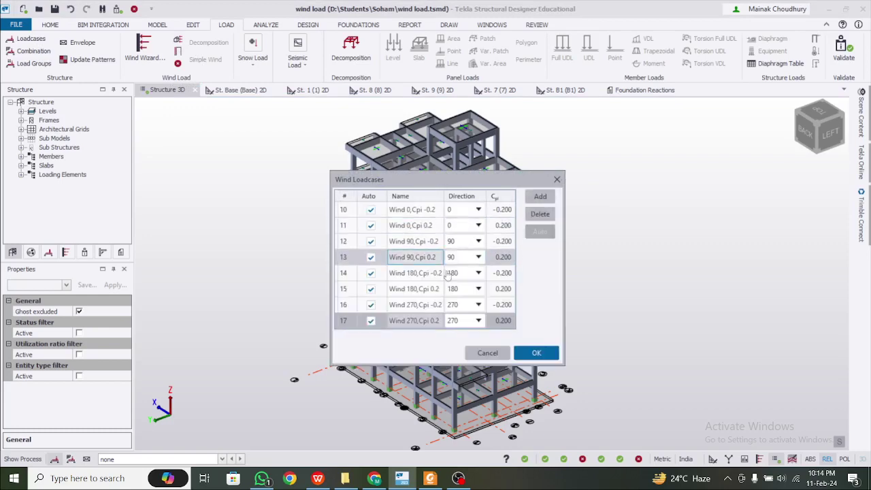
- Review the wind direction assigned to each generated loadcase, from 0 through 270 degrees
click(411, 222)
click(453, 231)
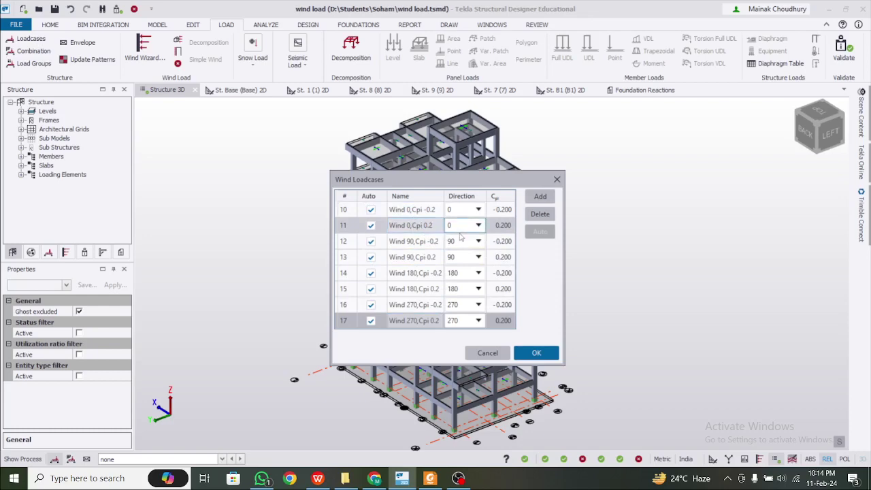
click(463, 214)
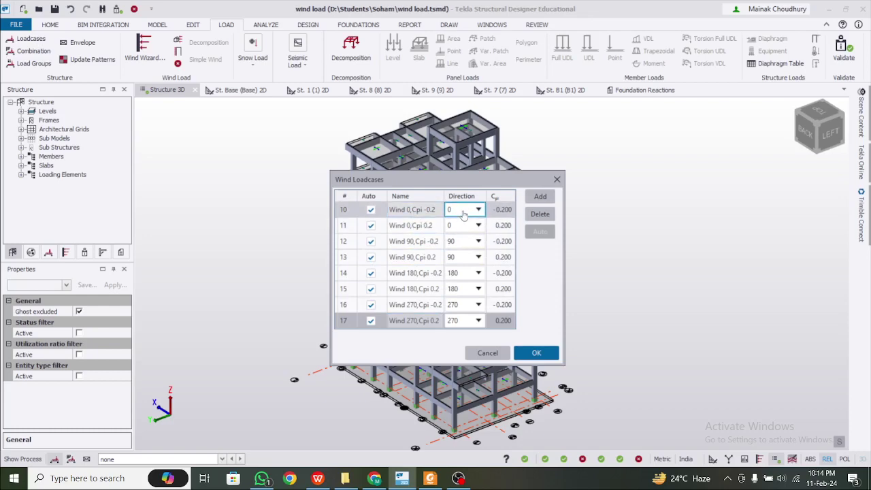
click(464, 245)
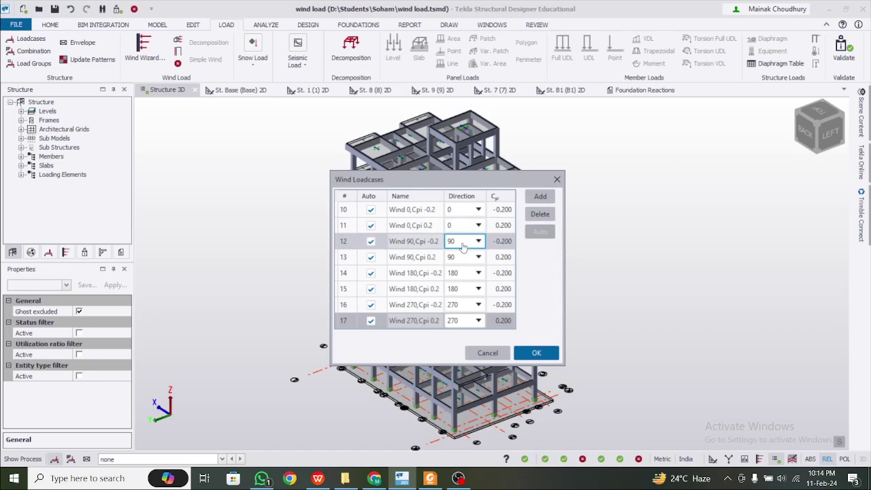
click(465, 261)
click(467, 276)
click(469, 293)
click(469, 308)
click(468, 319)
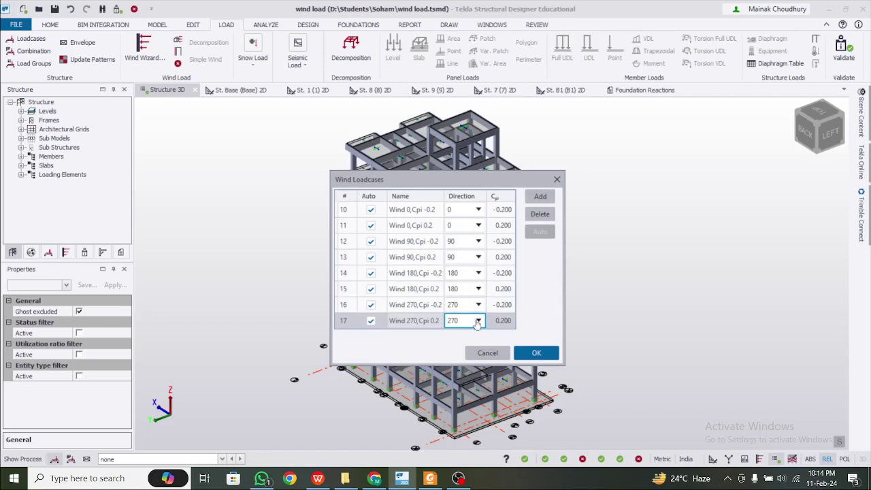
- Review the names of the generated wind loadcases, comparing the Cpi sign in each direction's pair
click(436, 208)
click(435, 225)
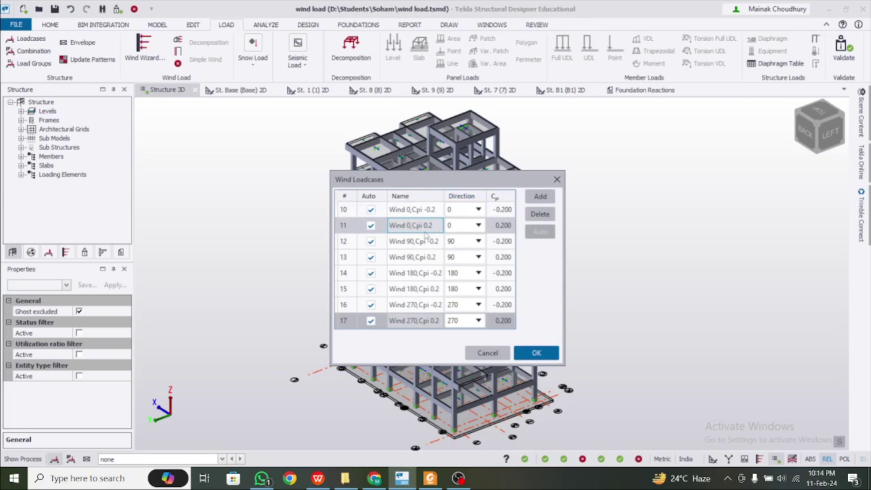
drag(427, 234, 425, 306)
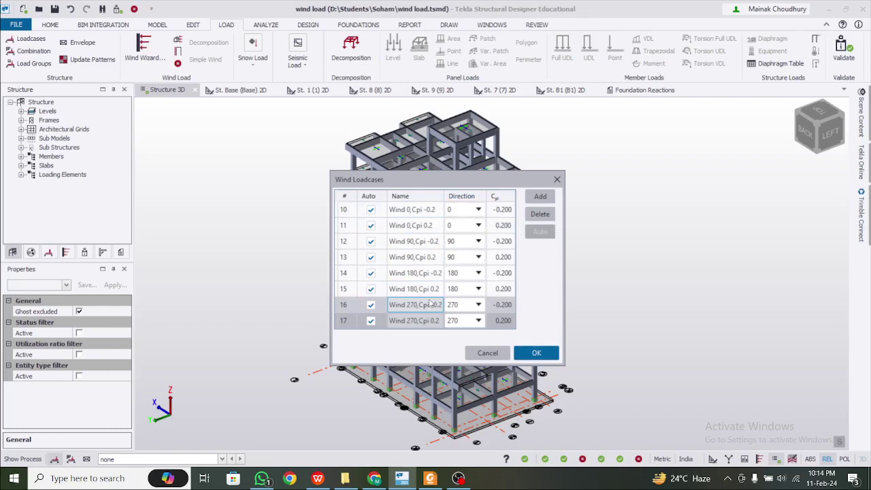
drag(430, 304, 441, 277)
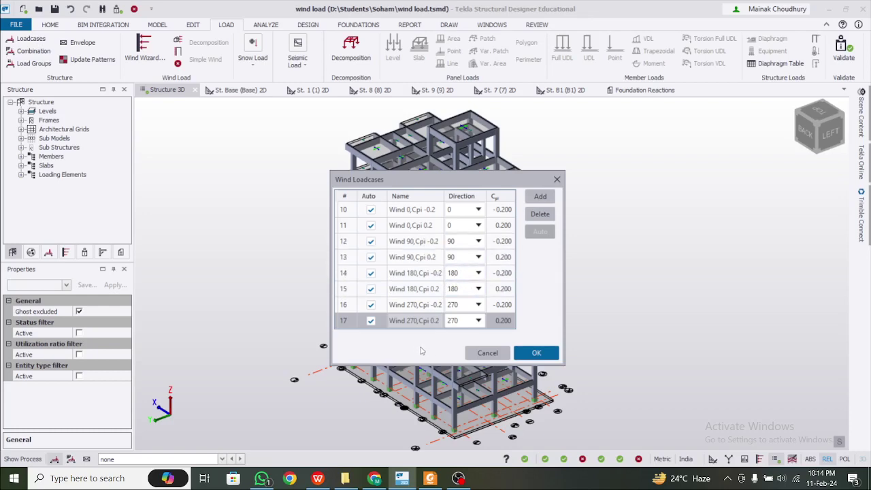
- Switch to the wind load calculation spreadsheet in WPS Office and examine its design pressure table and building dimensions
click(430, 478)
click(402, 478)
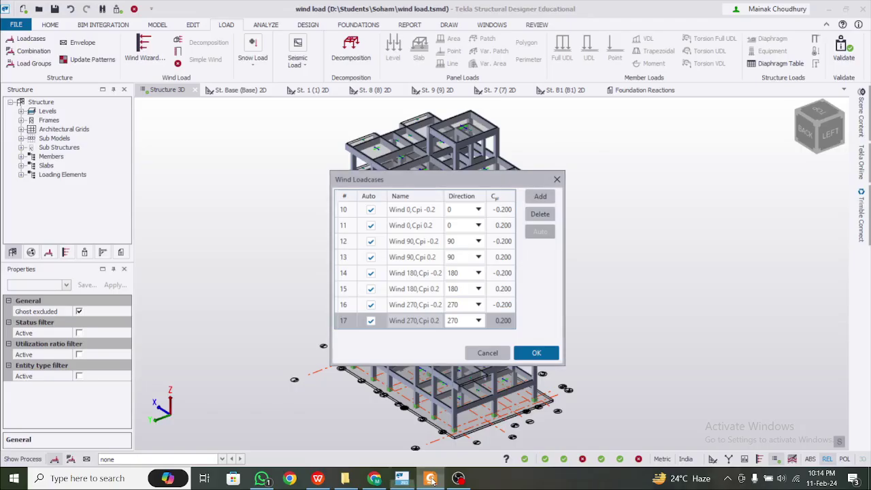
click(318, 478)
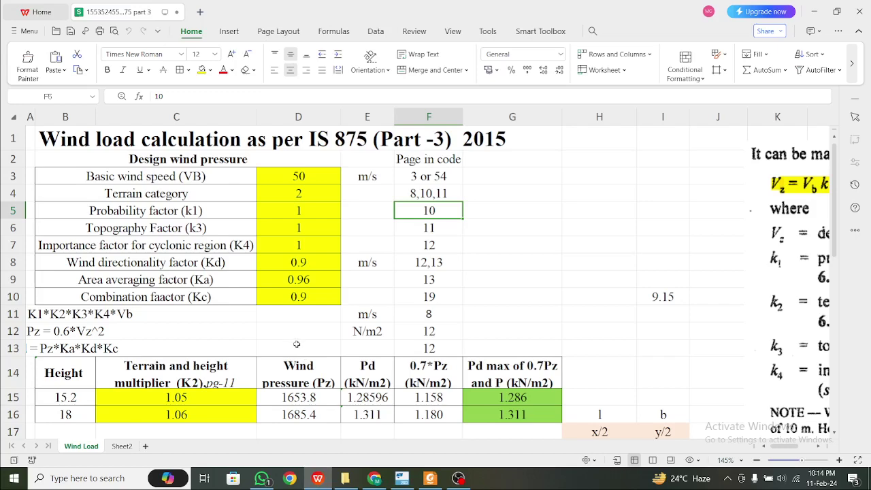
scroll(296, 346, down, 3)
scroll(260, 358, down, 1)
scroll(262, 357, up, 1)
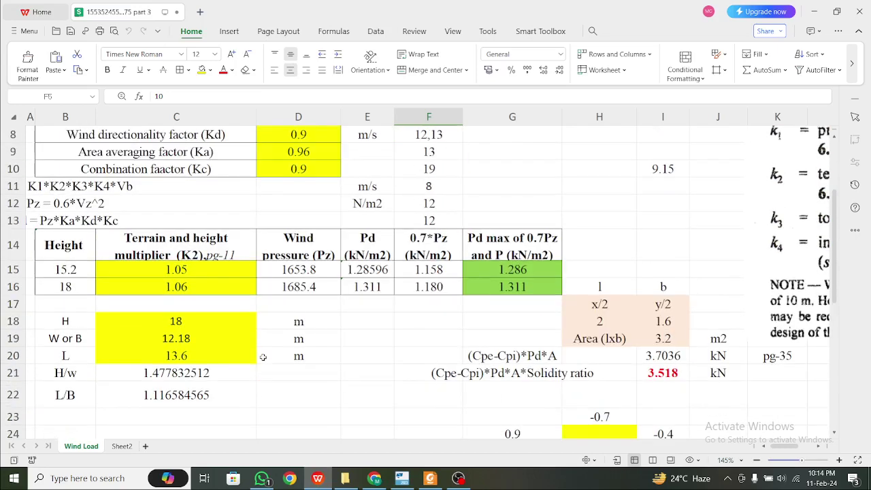
- Examine the H/w and L/B ratios, solidity ratio, Cpe and Cpi rows with their code page references in the spreadsheet
scroll(271, 344, down, 5)
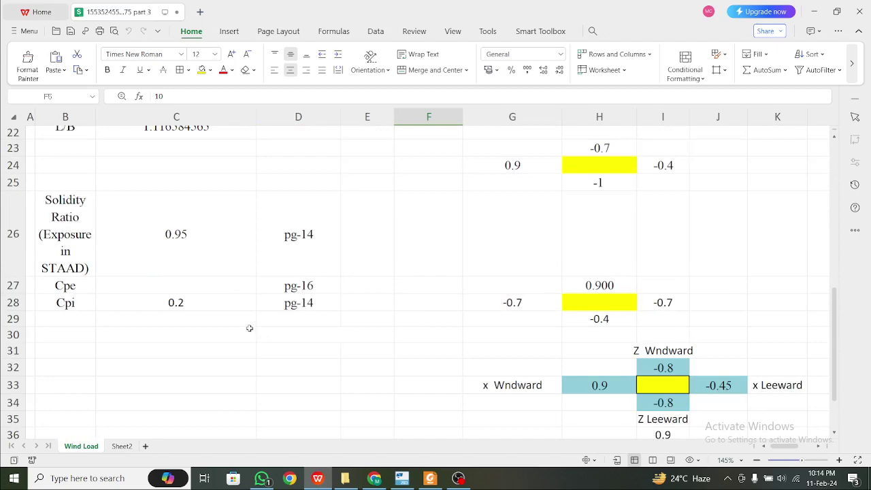
scroll(249, 328, up, 3)
scroll(250, 328, down, 1)
scroll(250, 328, up, 2)
scroll(250, 328, down, 2)
scroll(250, 328, up, 4)
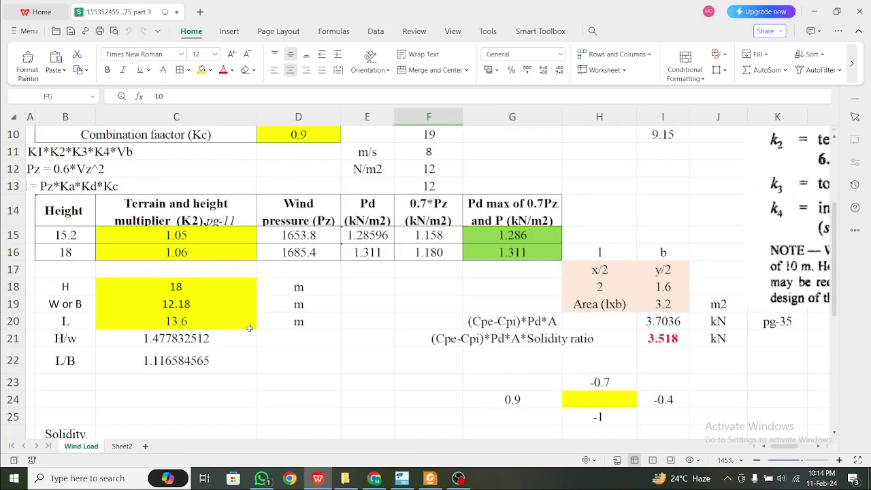
scroll(250, 328, down, 3)
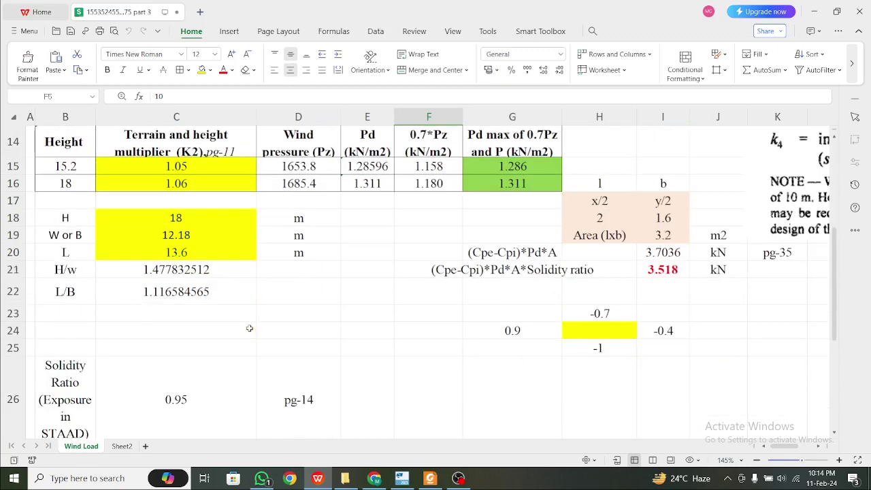
scroll(250, 328, down, 5)
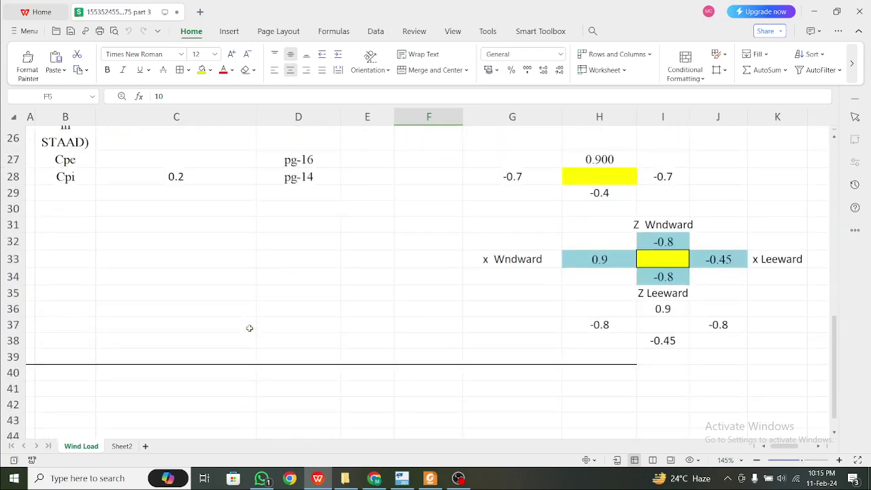
scroll(249, 328, up, 1)
scroll(250, 328, up, 2)
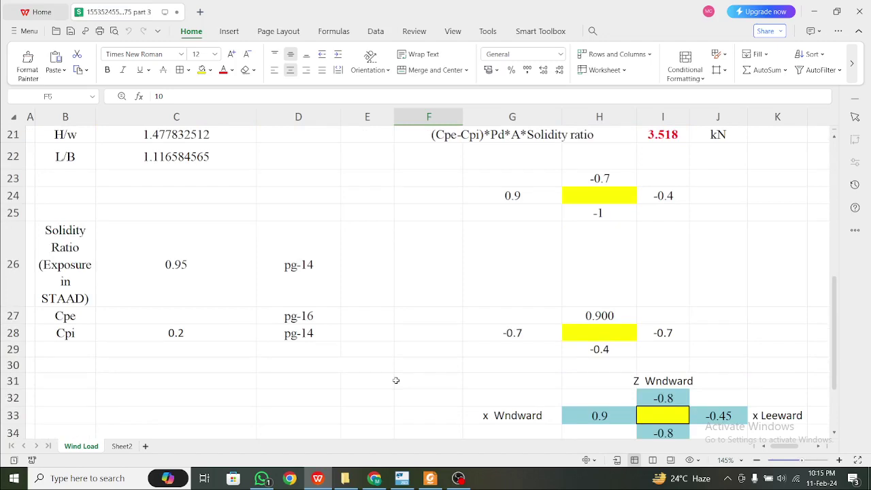
scroll(395, 381, up, 4)
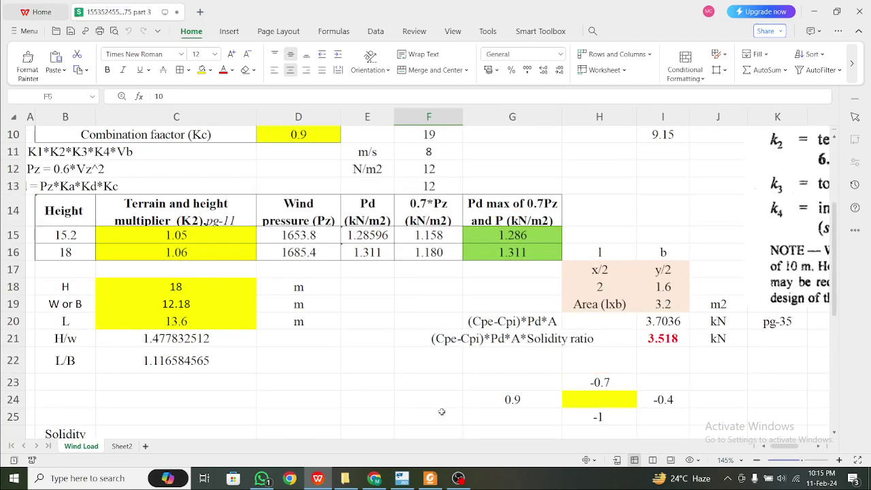
scroll(443, 412, down, 2)
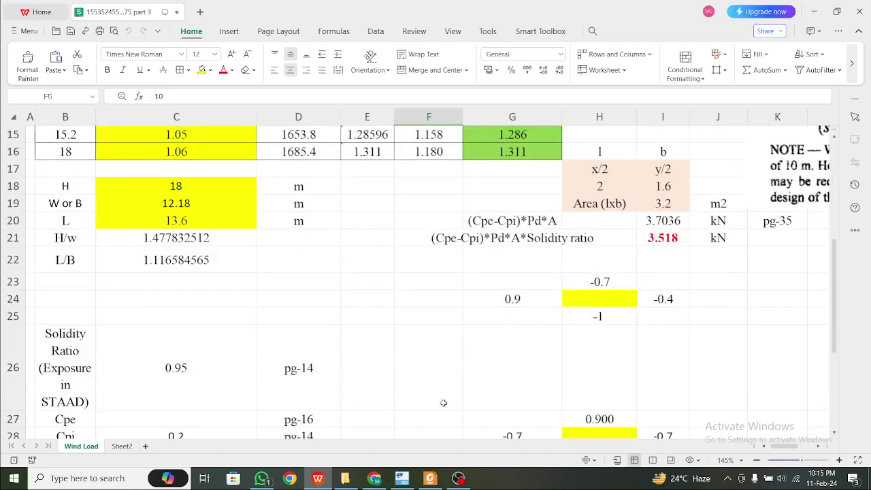
- Switch to the IS 875 (Part 3): 2015 PDF in Foxit Reader and read clause 7.3.2.1 on internal pressure coefficients
key(alt+Tab)
scroll(366, 406, down, 1)
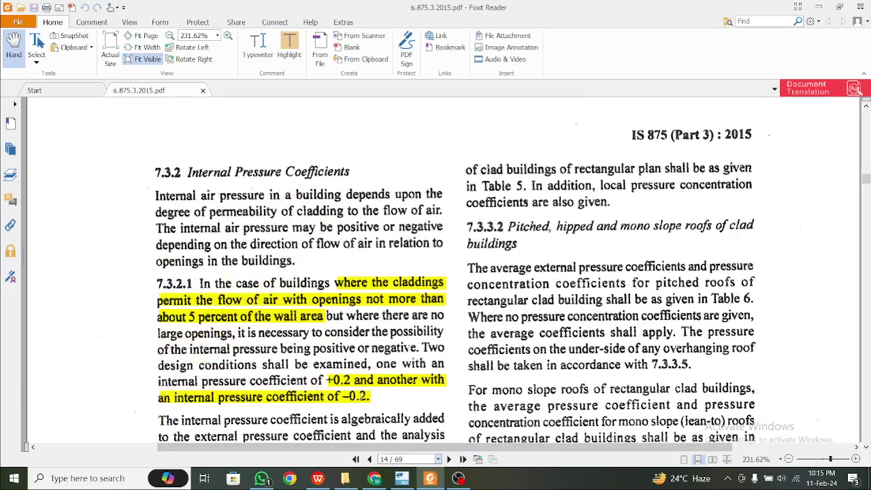
click(317, 478)
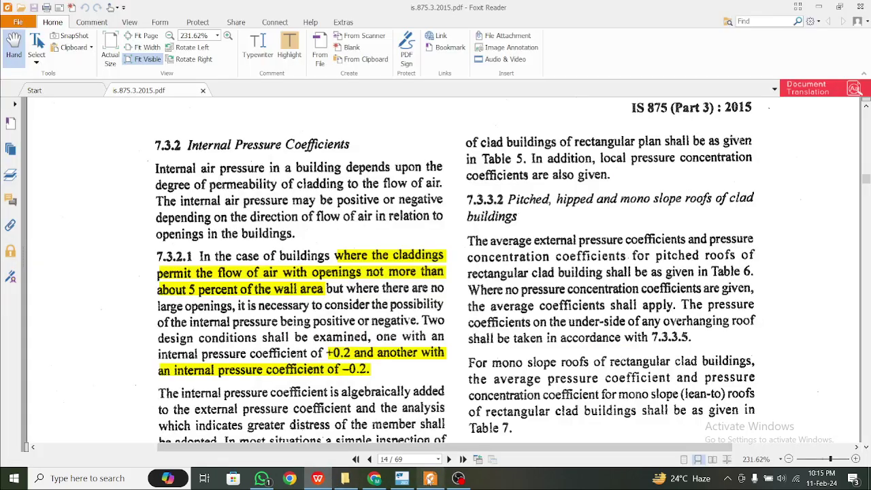
click(430, 479)
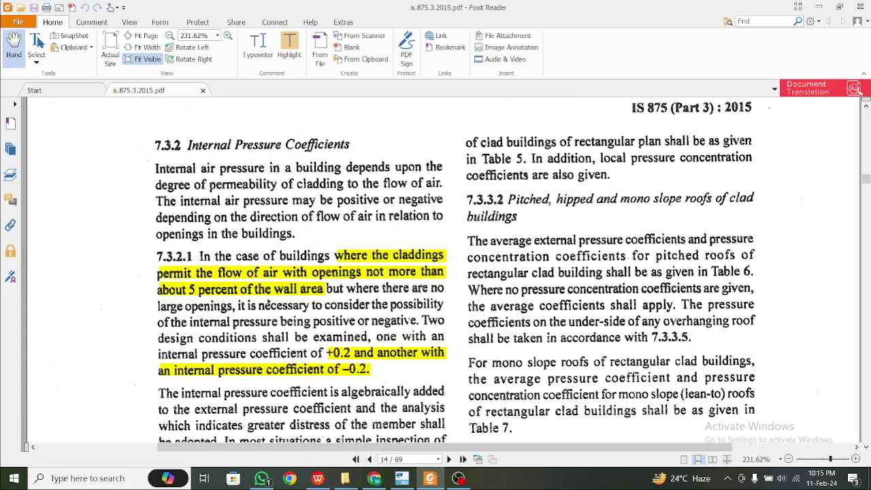
scroll(317, 344, down, 1)
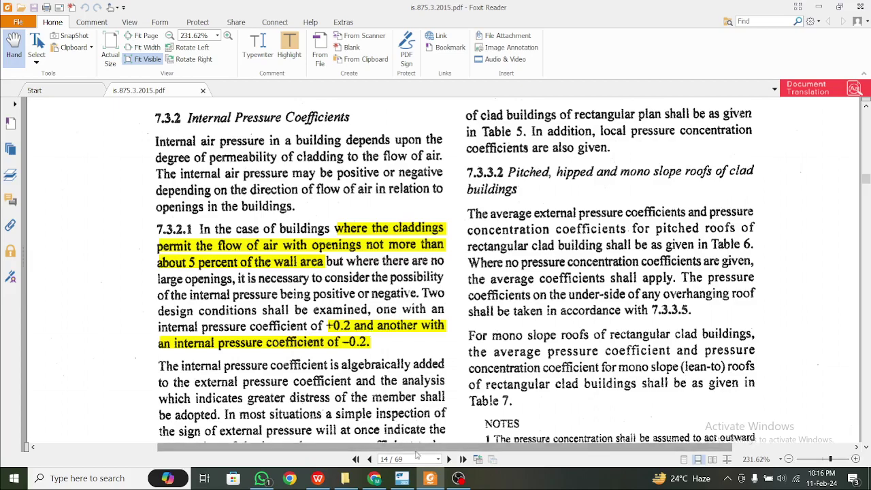
- Return to Tekla Structural Designer to check the wind loadcase names, and compare them with clause 7.3.2 in the Foxit Reader PDF
click(426, 479)
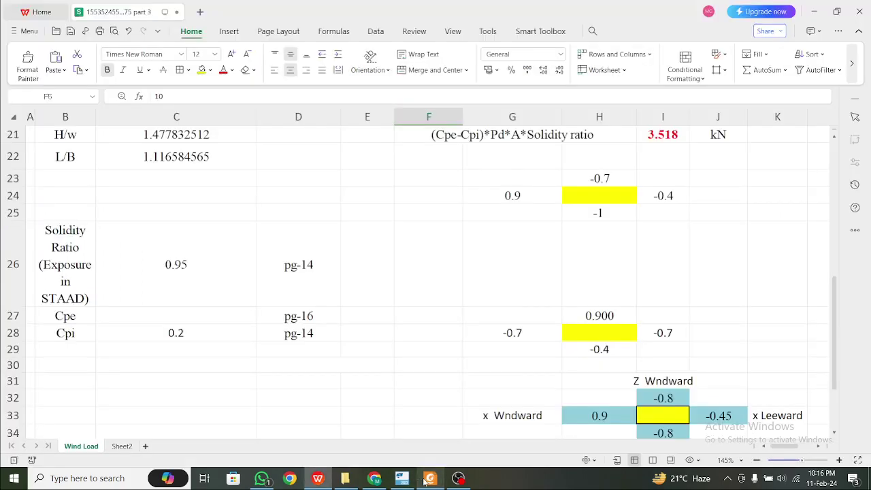
click(427, 480)
click(401, 479)
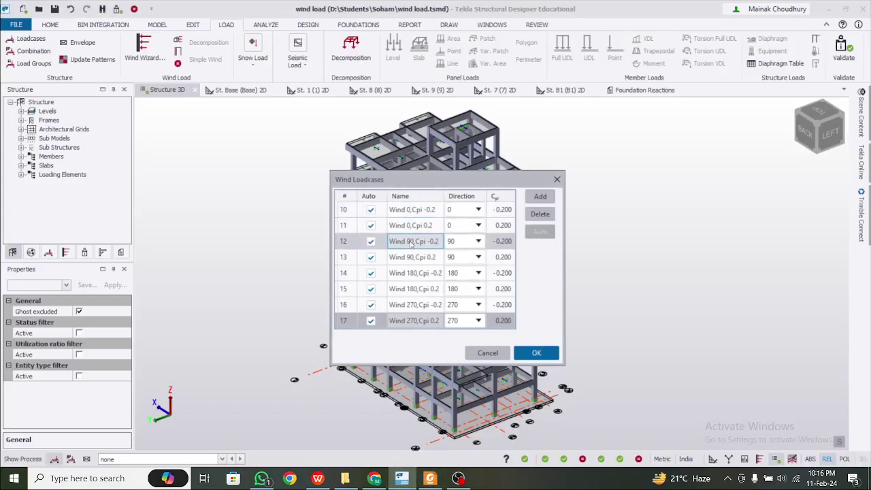
drag(417, 229, 426, 310)
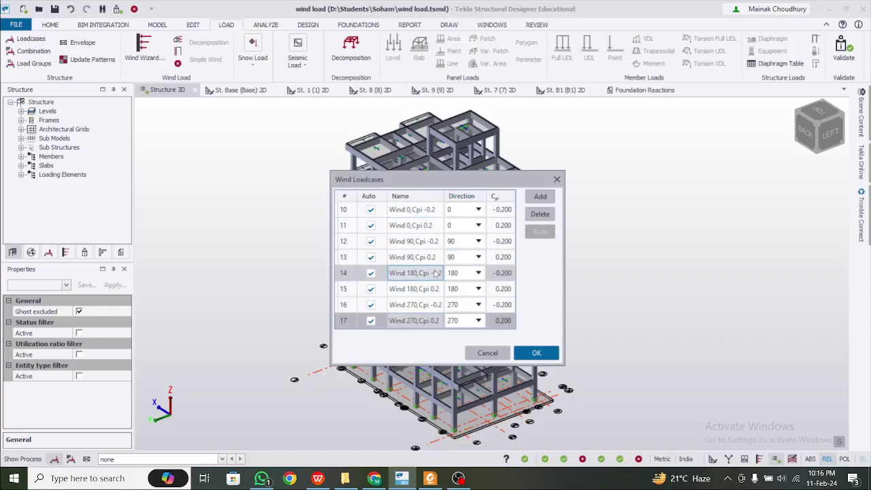
click(428, 480)
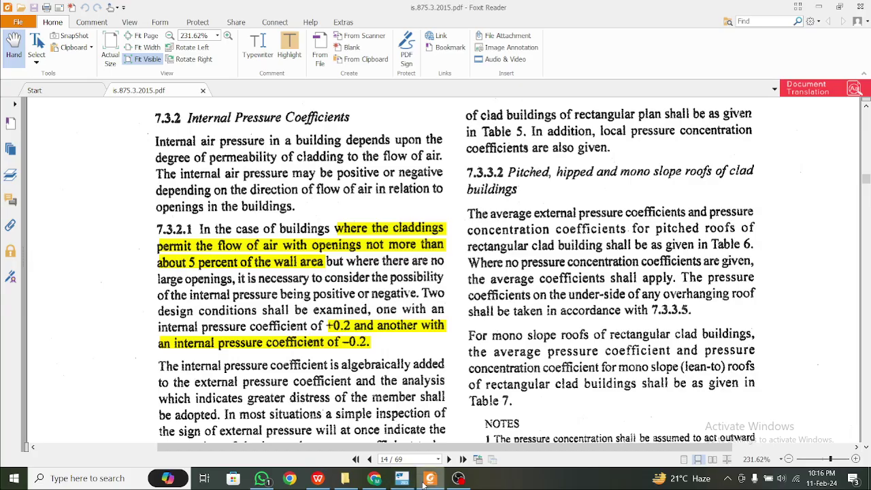
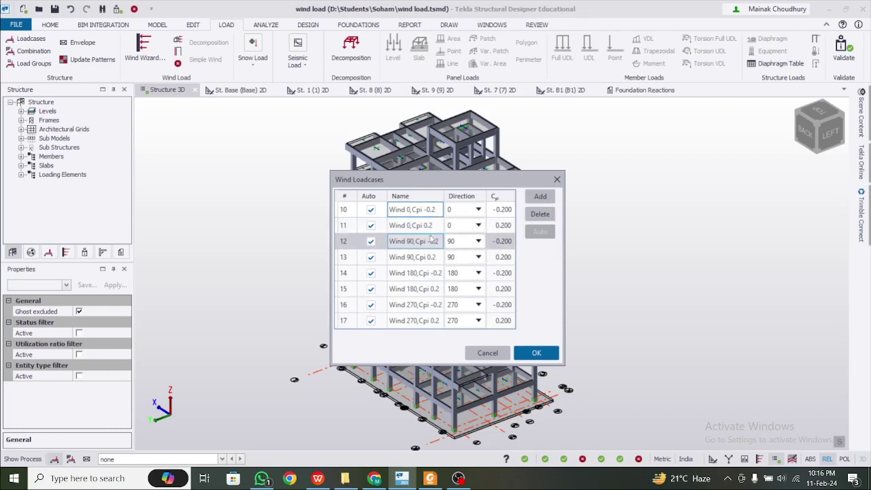
- Check the Cpi values of the wind loadcases from Wind 0 through the first Wind 180 case
click(503, 210)
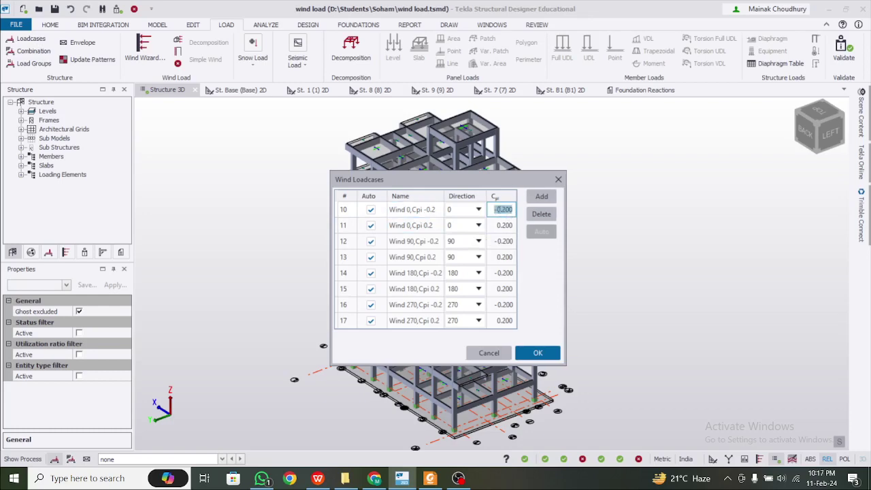
click(504, 225)
click(504, 241)
click(504, 258)
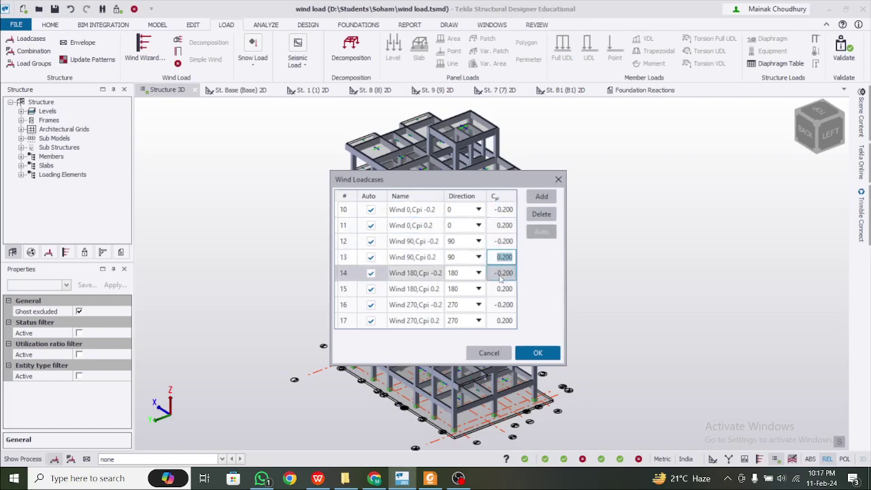
click(503, 273)
- Switch to the IS 875 PDF in Foxit Reader and examine the external pressure coefficient table by building height and plan ratio
click(430, 479)
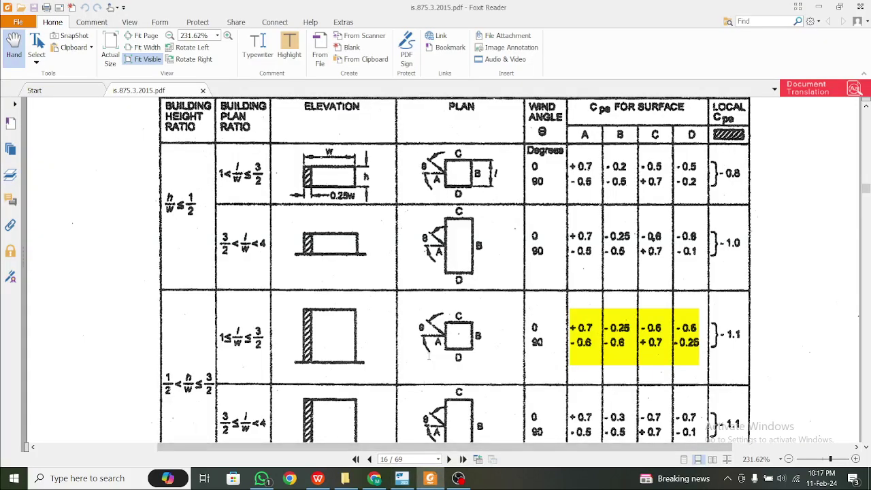
scroll(429, 355, down, 2)
scroll(428, 354, up, 2)
scroll(193, 324, down, 2)
scroll(176, 348, up, 1)
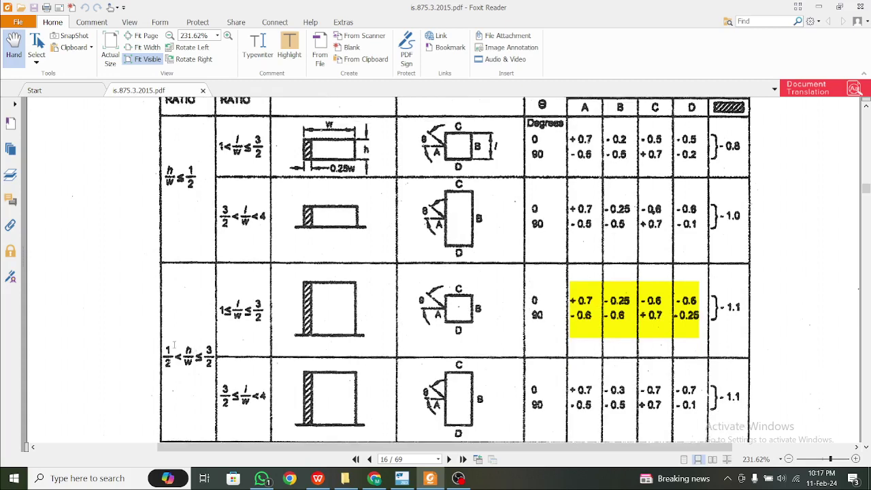
- Switch to Tekla Structural Designer and close the Wind Loadcases dialog without applying it
scroll(188, 342, down, 1)
click(401, 479)
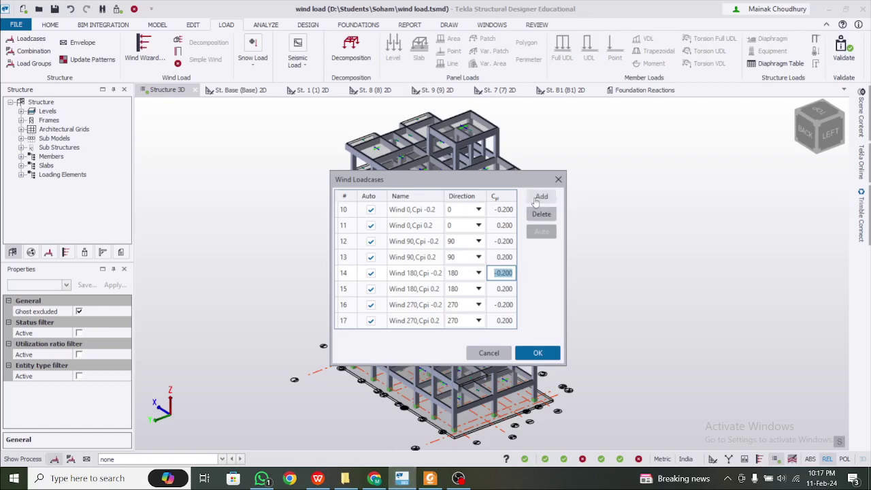
click(558, 179)
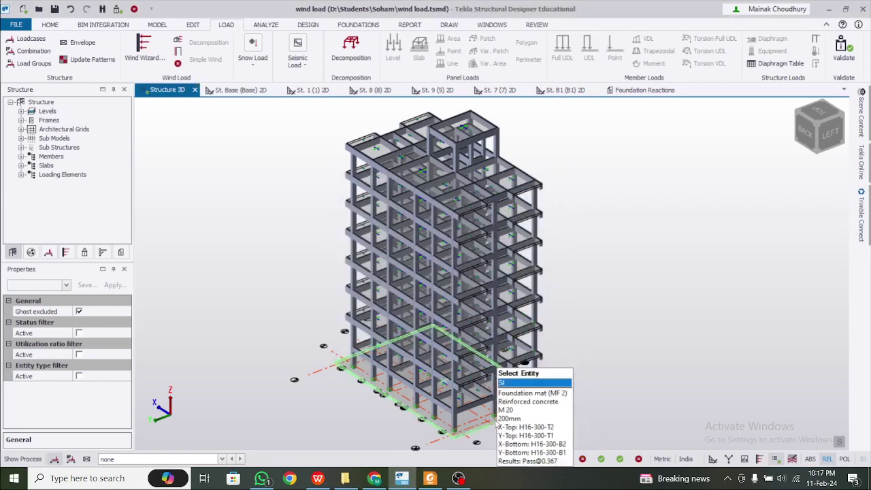
- Measure the building's short side between the corner columns at foundation level
scroll(495, 317, up, 3)
scroll(496, 316, up, 3)
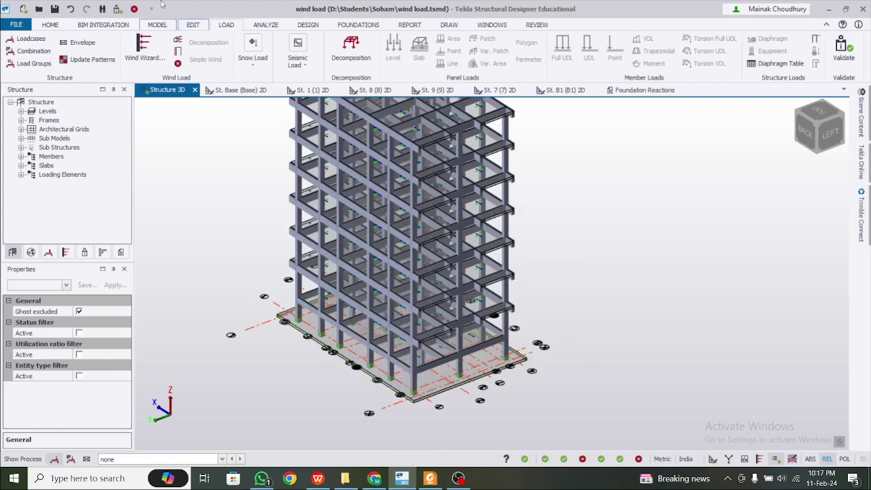
click(157, 24)
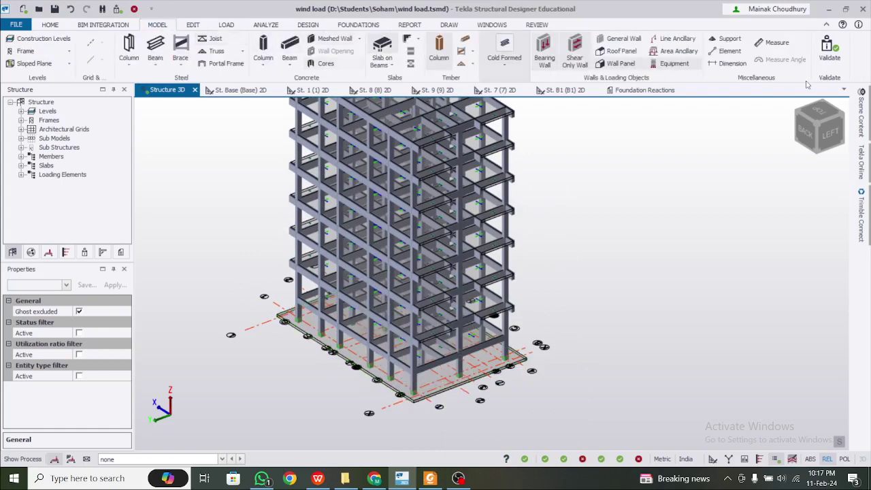
click(776, 44)
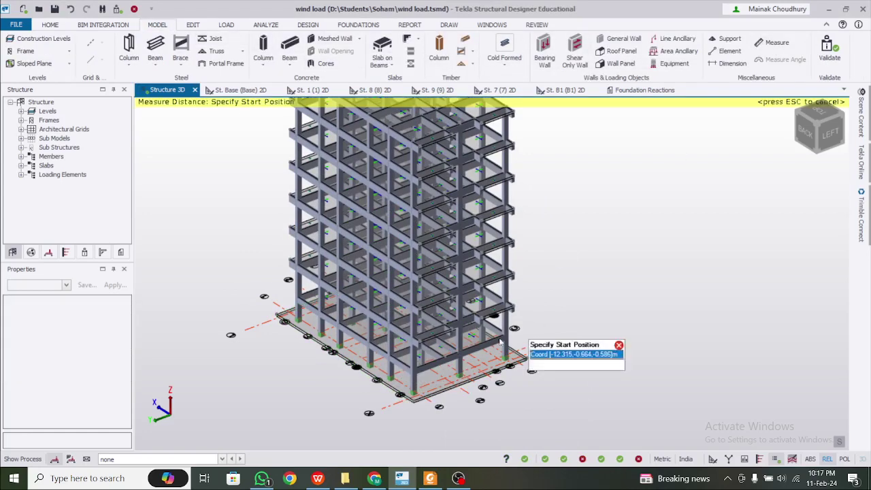
click(411, 378)
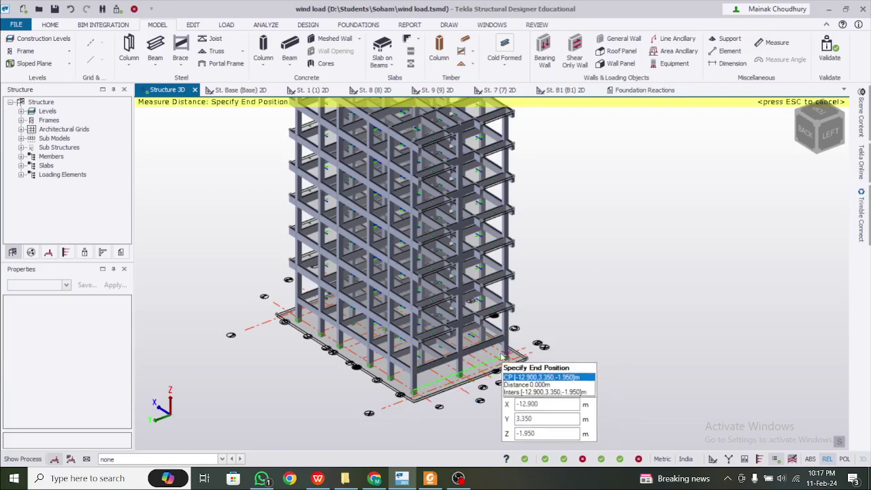
click(500, 365)
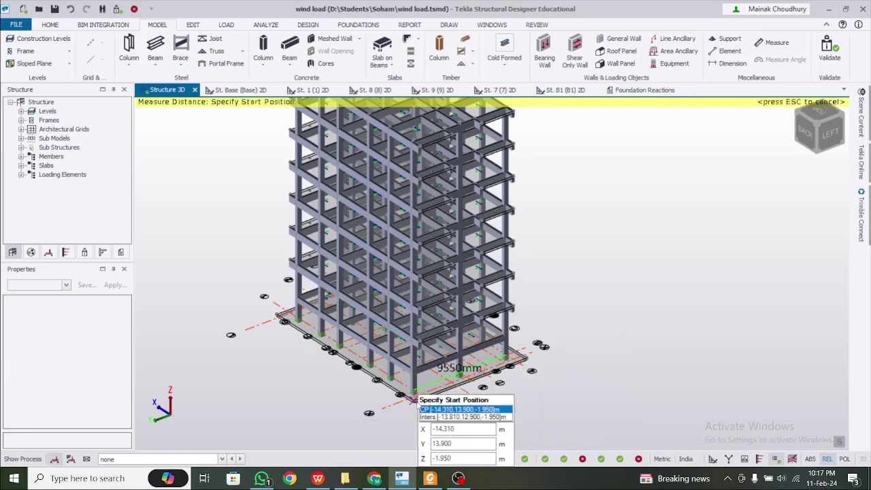
- Measure the front corner column's height from foundation to main roof, and remeasure the building's short side at the base
click(415, 392)
scroll(439, 286, up, 2)
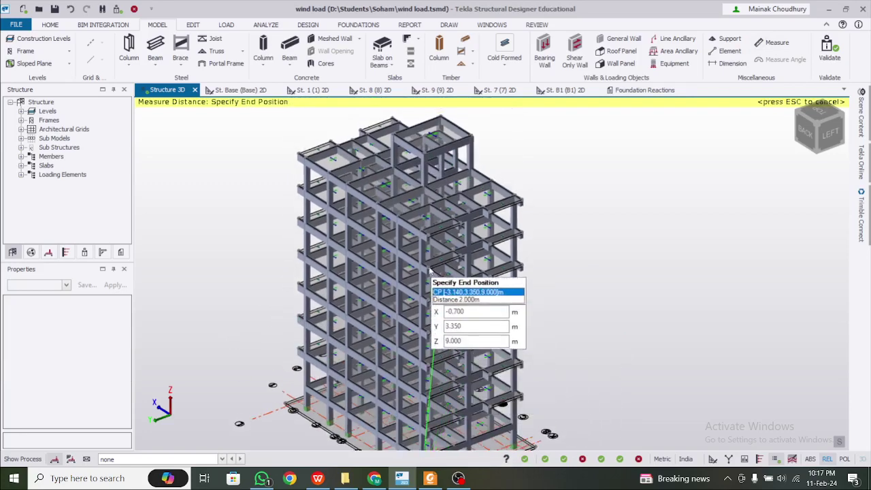
click(422, 238)
scroll(421, 309, up, 3)
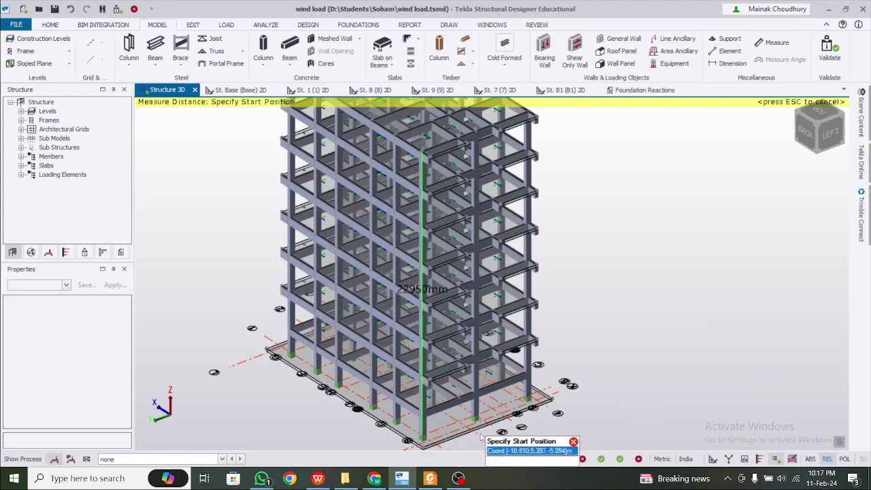
click(423, 436)
click(534, 406)
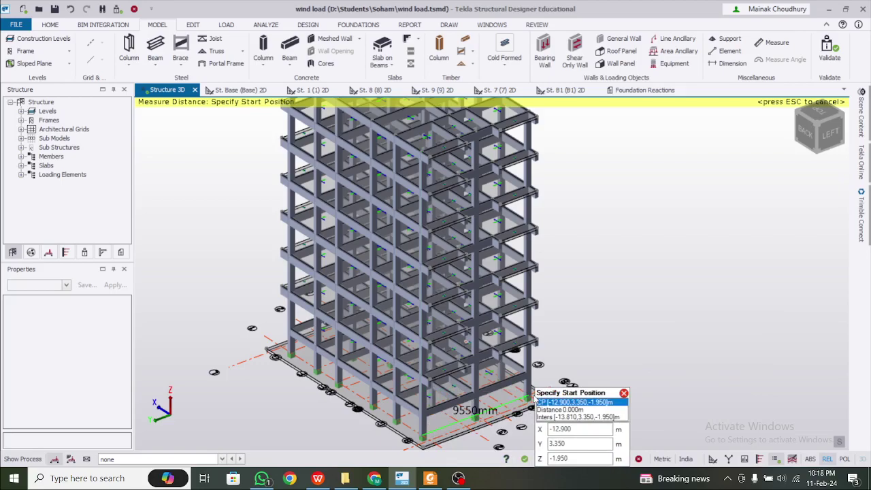
- Switch to the IS 875 PDF in Foxit Reader and compare the h/w ranges in the external pressure coefficient table
click(830, 10)
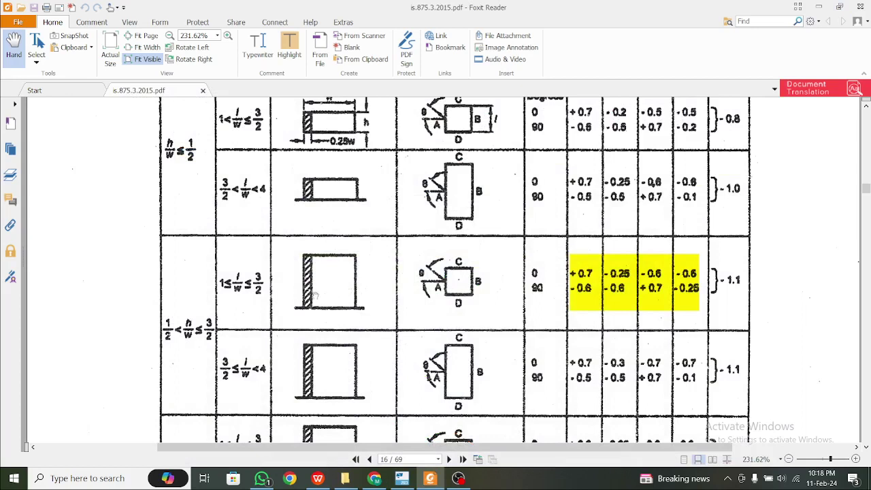
scroll(290, 299, down, 1)
scroll(292, 298, down, 1)
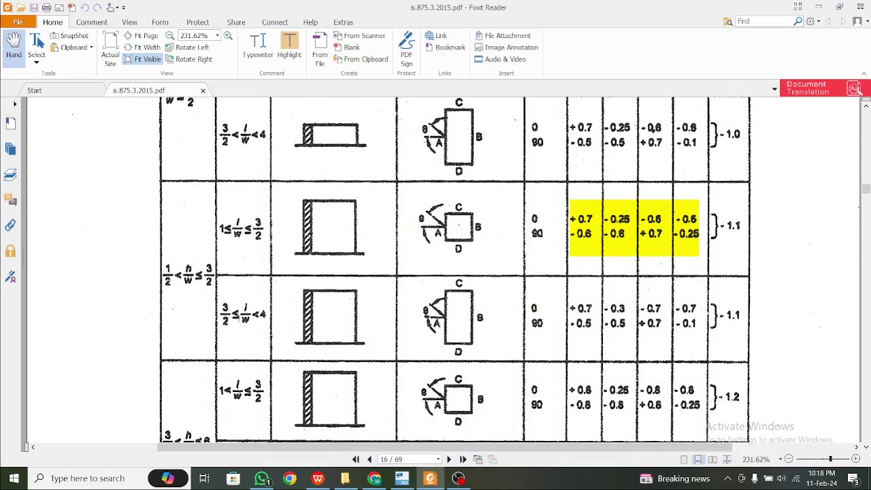
scroll(194, 285, up, 2)
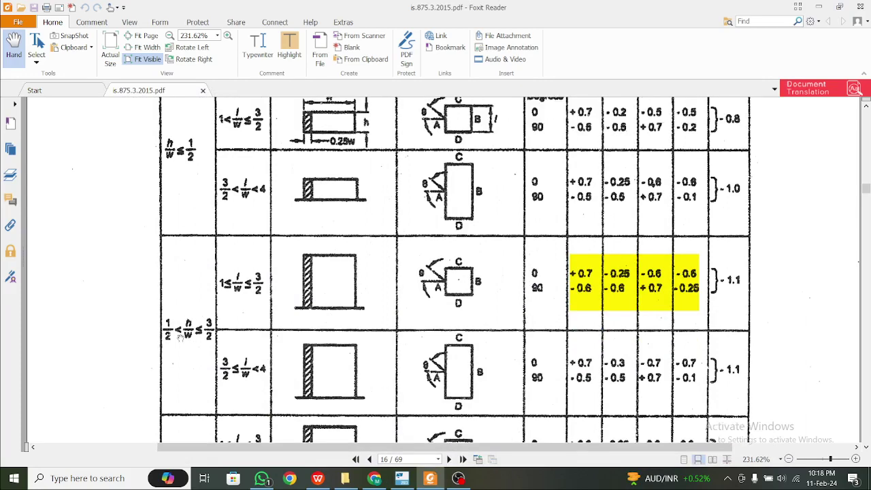
scroll(202, 336, down, 5)
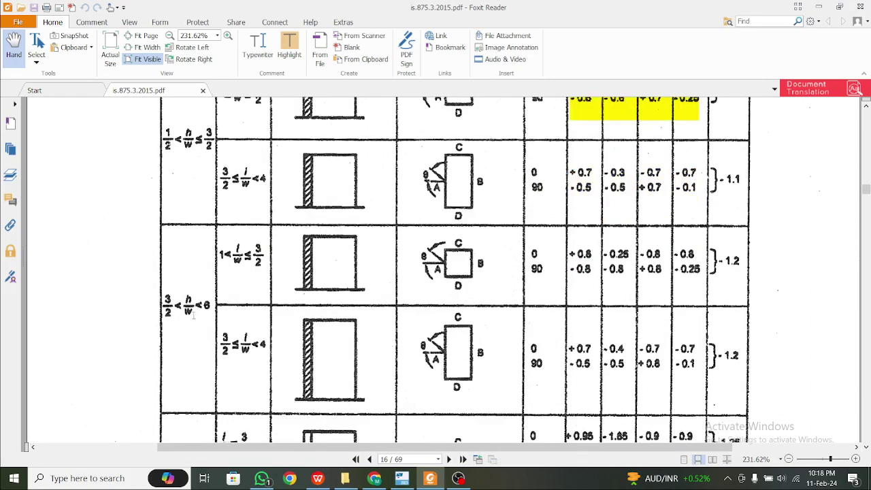
scroll(176, 243, down, 2)
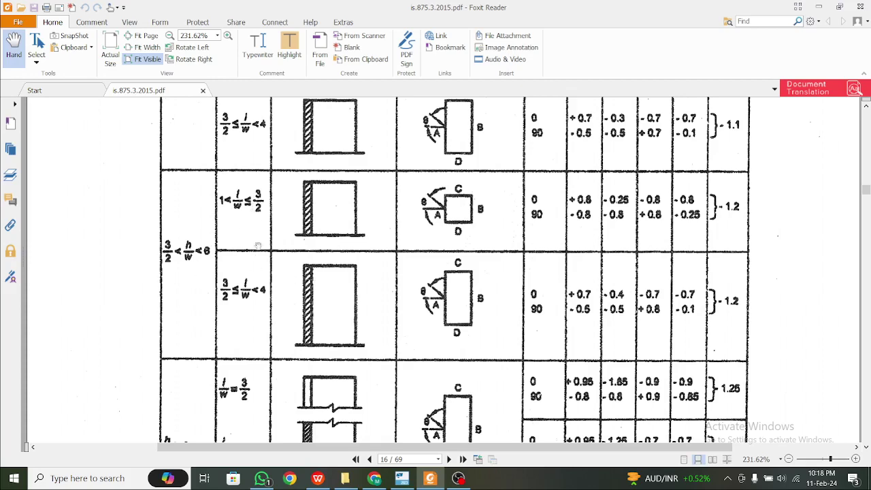
- Switch back to Tekla Structural Designer and open the Windows Calculator over the model
click(401, 478)
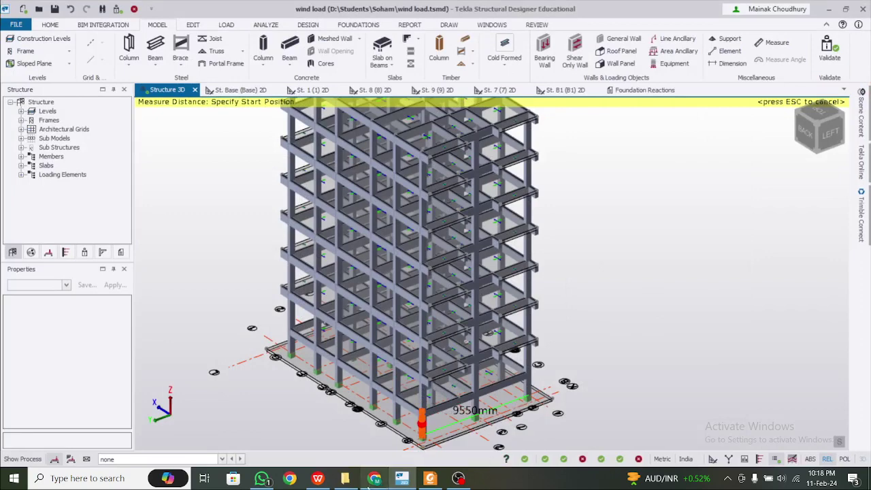
click(123, 478)
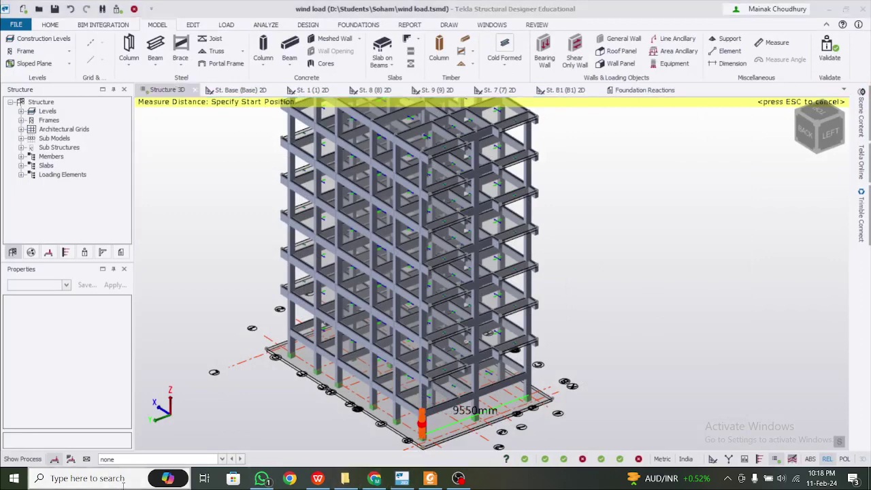
text(cal)
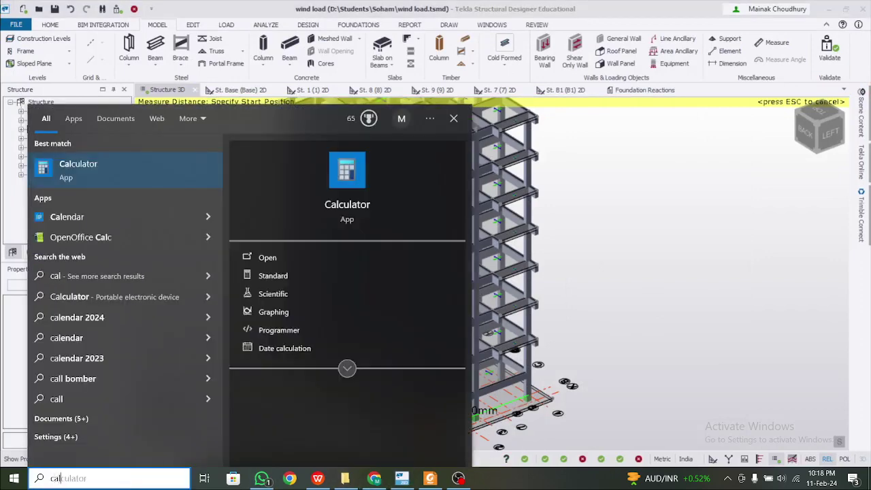
click(58, 179)
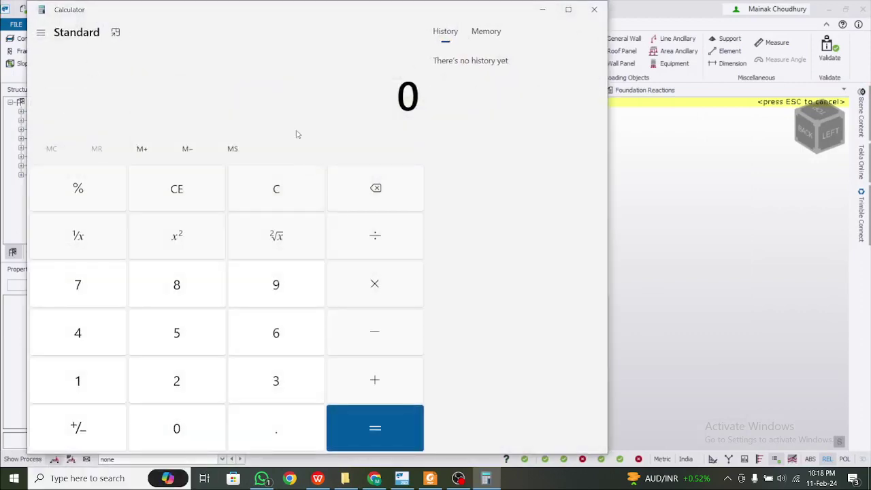
drag(393, 15, 507, 43)
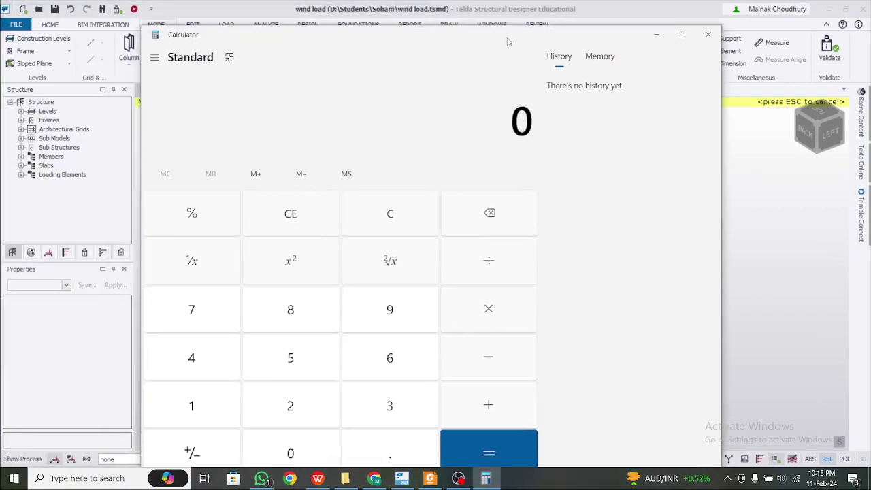
click(389, 310)
click(376, 459)
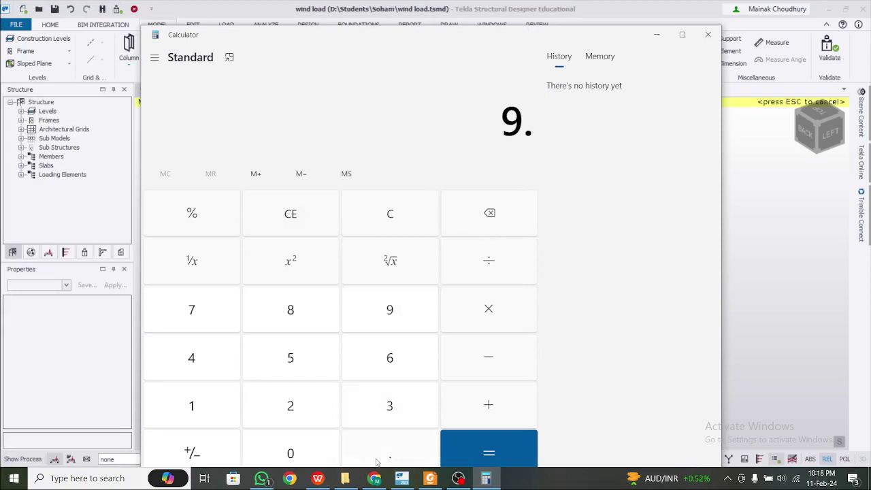
click(297, 363)
click(297, 363)
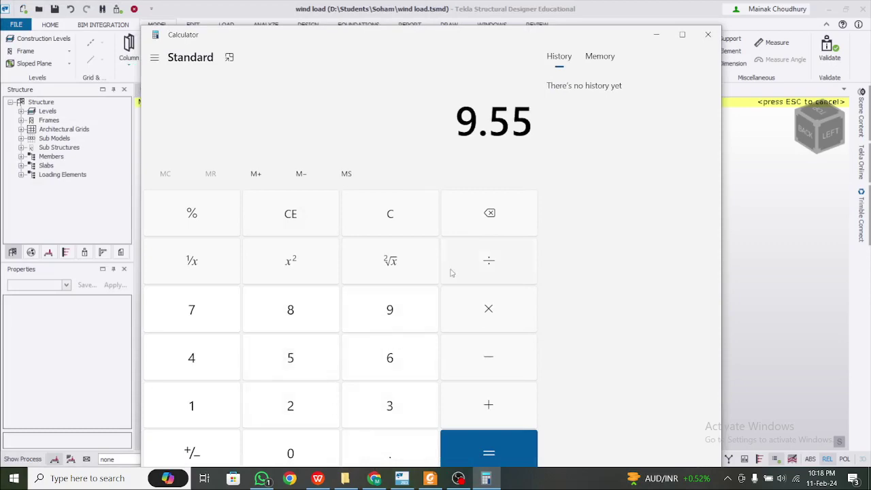
- Return to Tekla Structural Designer and measure the building's long side along the lowest beam level
click(657, 34)
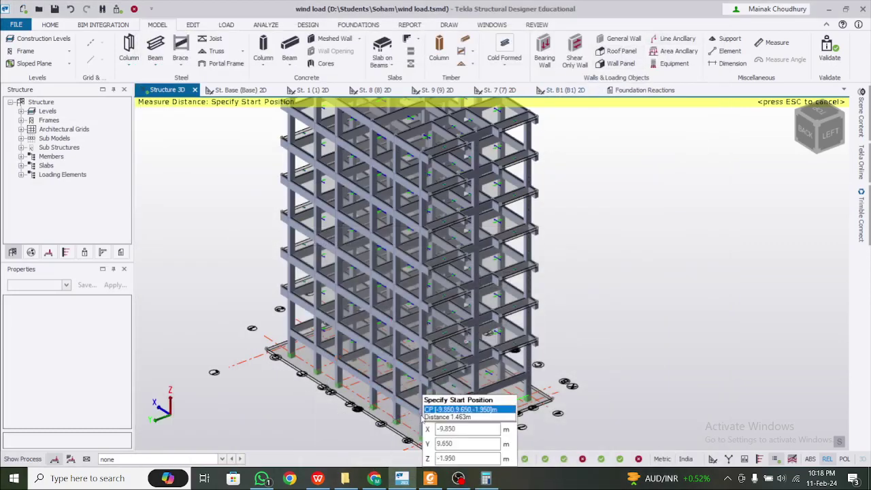
click(417, 392)
click(304, 341)
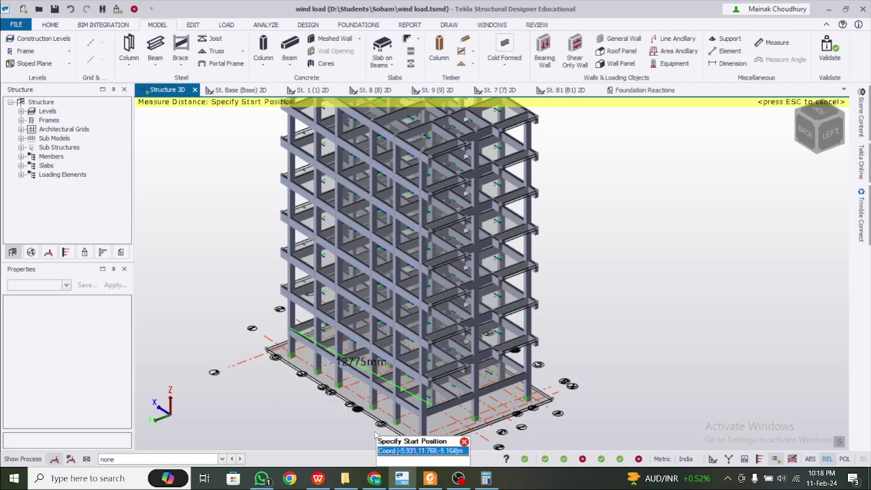
scroll(382, 405, up, 1)
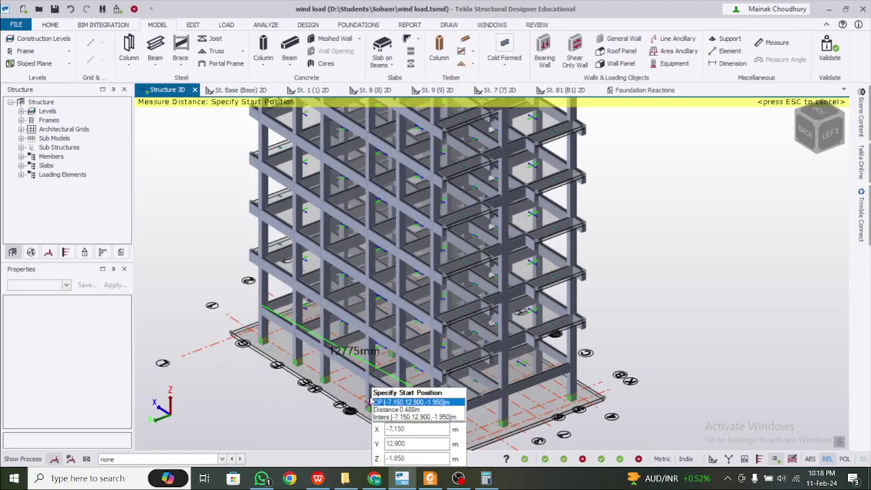
- Calculate the building's plan ratio in Calculator as 12.775 ÷ 9.55
click(486, 478)
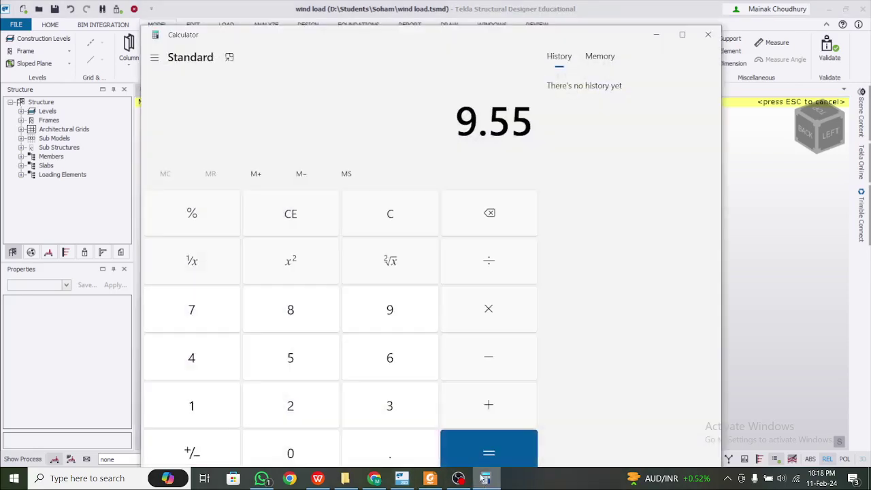
text(12)
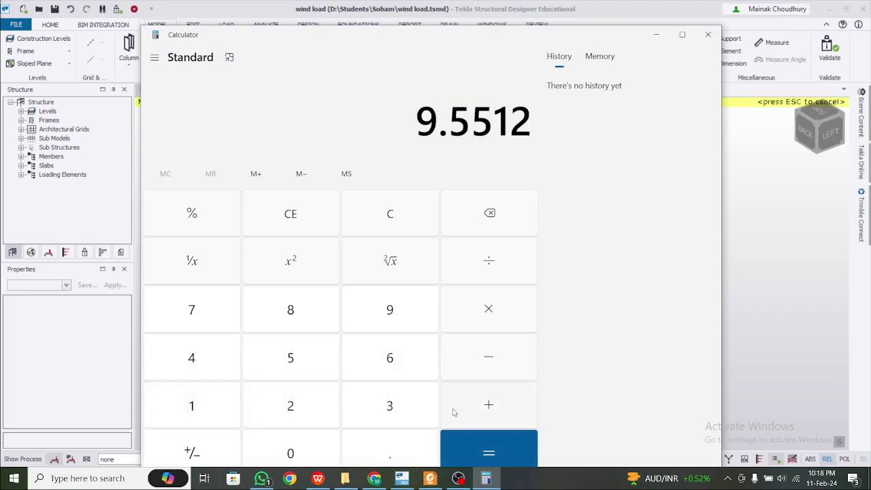
key(Escape)
text(12.775)
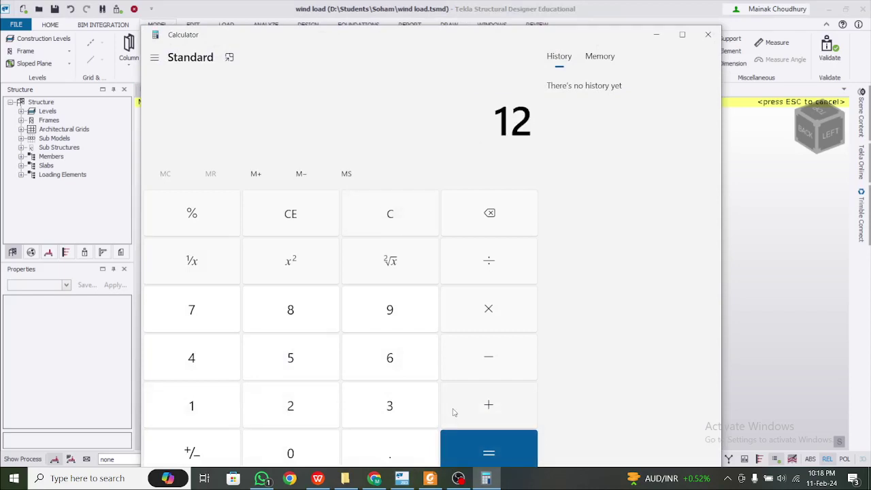
key(slash)
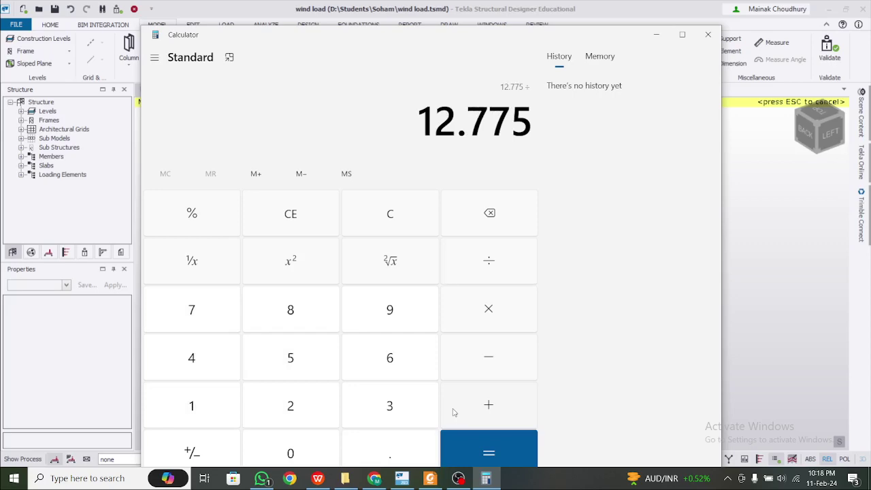
text(9.55)
key(Return)
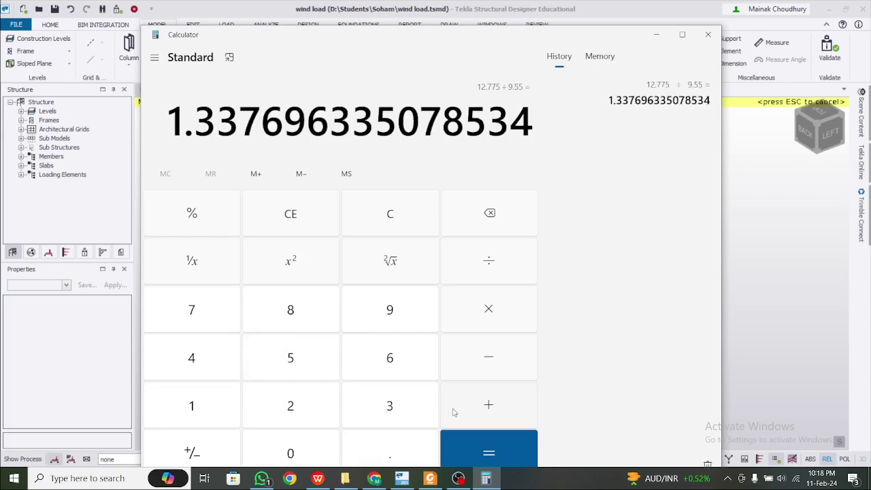
- Switch to the IS 875 PDF in Foxit Reader and examine the coefficient rows matching the building's h/w and l/w ratios
click(656, 34)
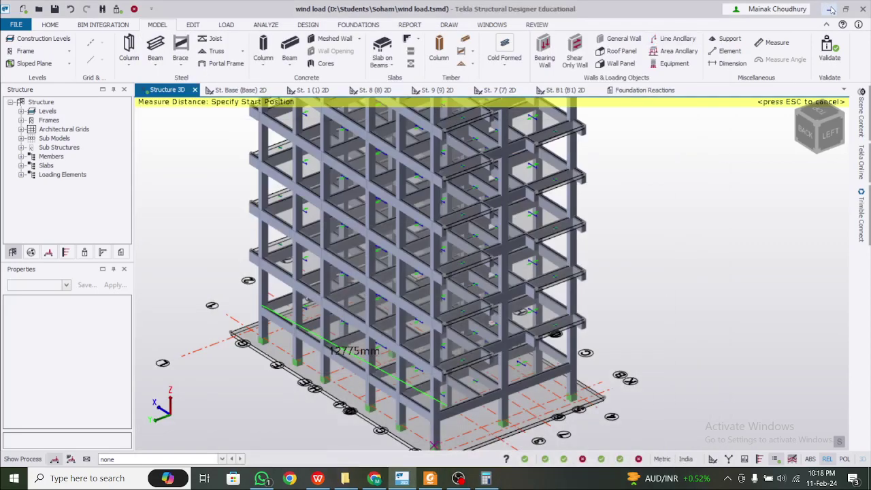
click(831, 9)
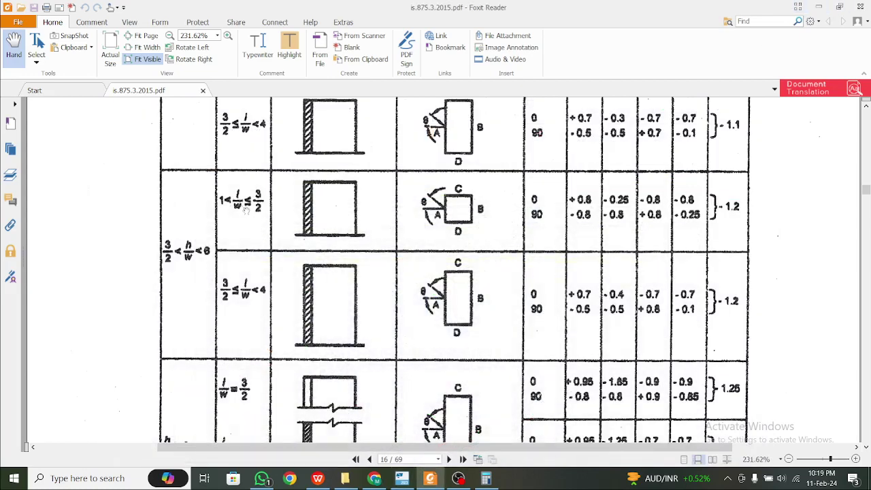
scroll(457, 232, up, 2)
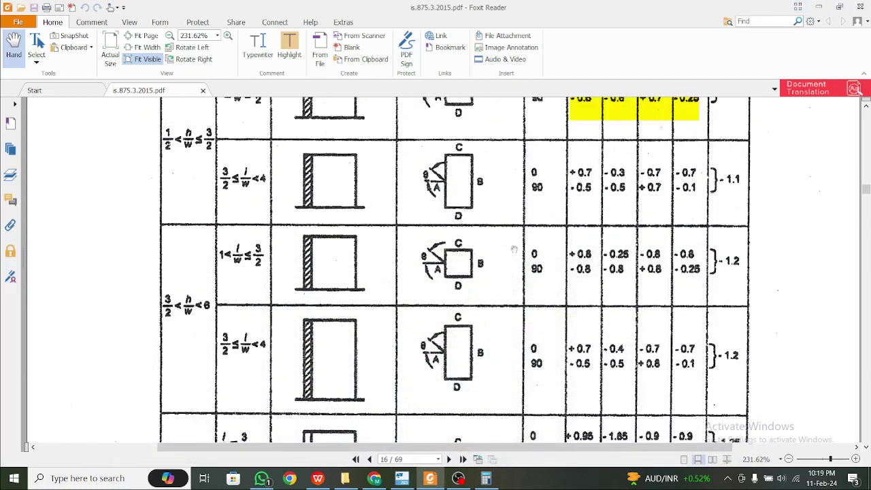
scroll(555, 266, up, 1)
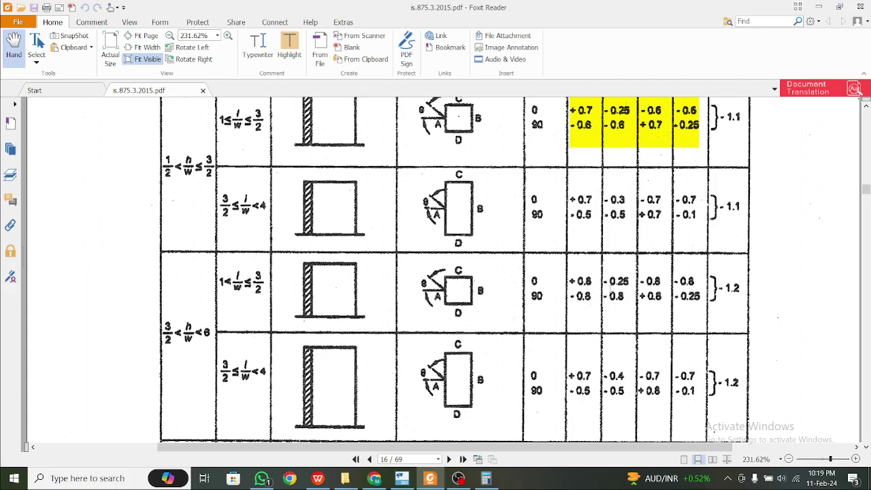
scroll(611, 291, up, 3)
scroll(610, 292, down, 2)
scroll(589, 308, up, 10)
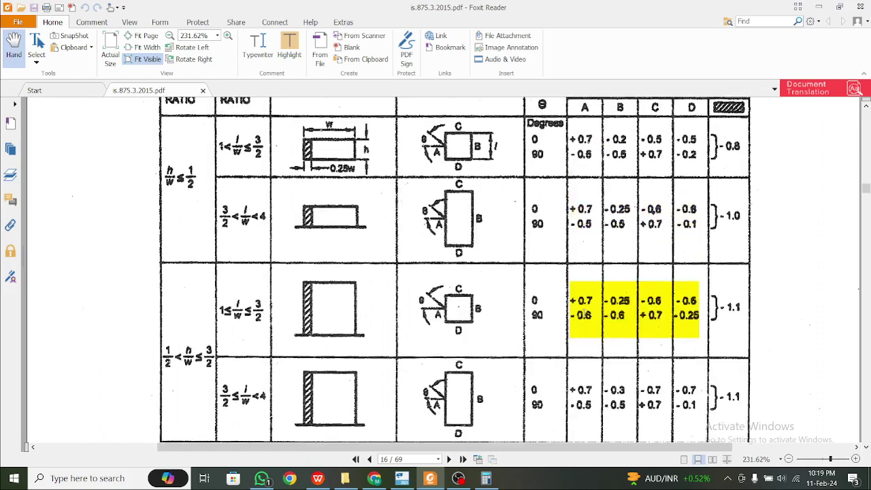
- Switch to Tekla Structural Designer, leave the Measure command and open the wind loadcases definition
scroll(477, 300, down, 11)
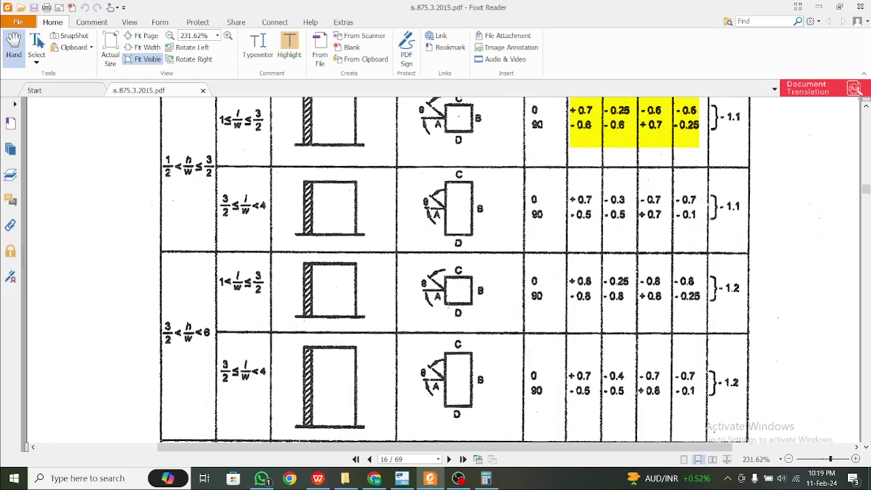
scroll(469, 300, up, 2)
scroll(472, 303, down, 2)
click(402, 479)
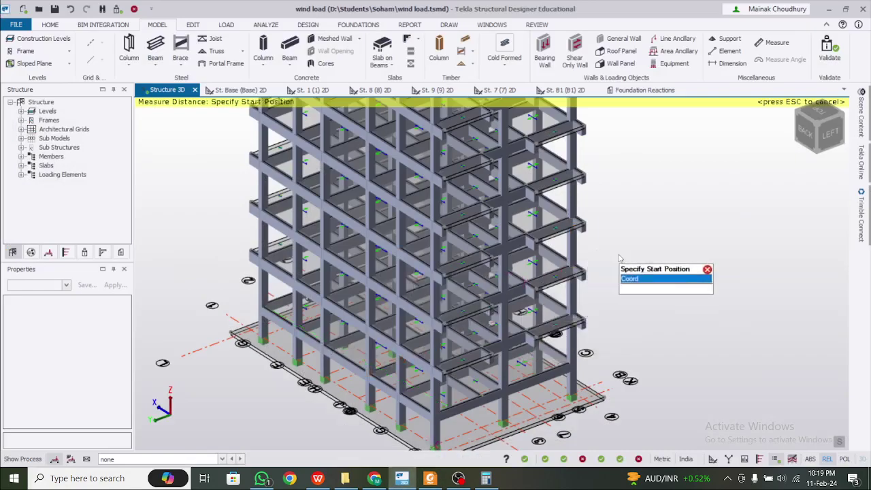
key(Escape)
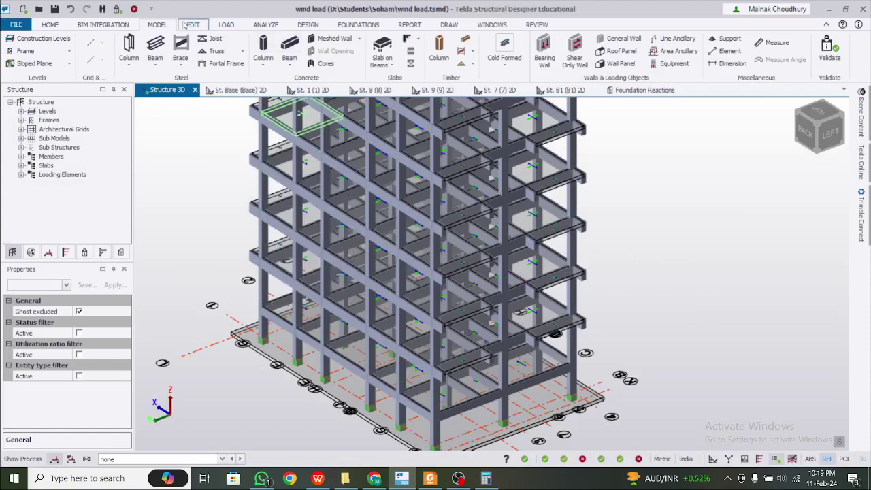
click(227, 26)
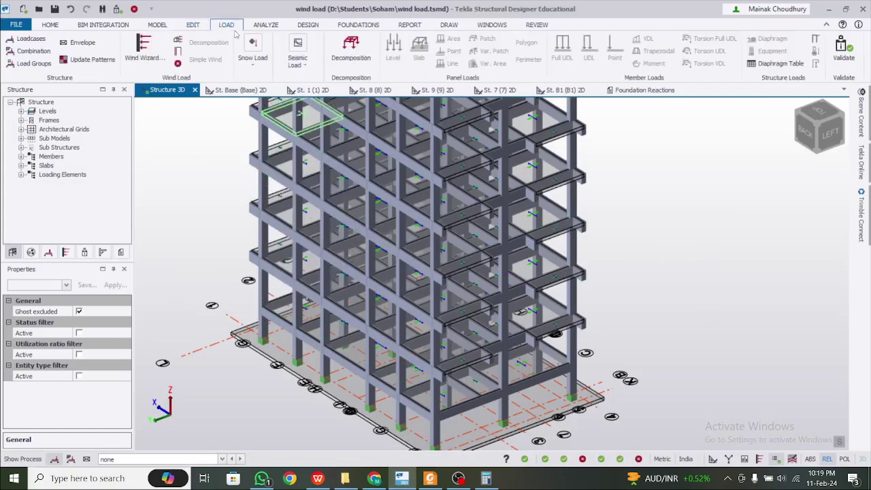
click(178, 52)
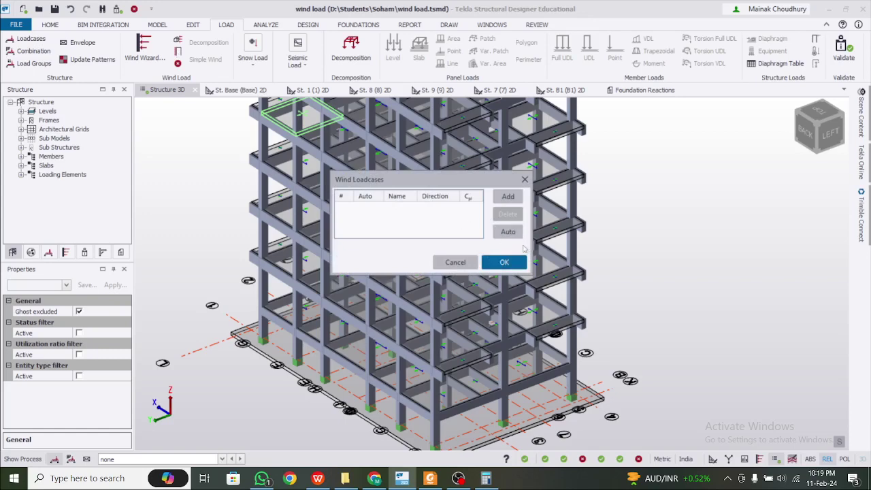
- Auto-generate wind loadcases for directions 0, 90, 180 and 270 with Cpi values of -0.2 and 0.2
click(510, 233)
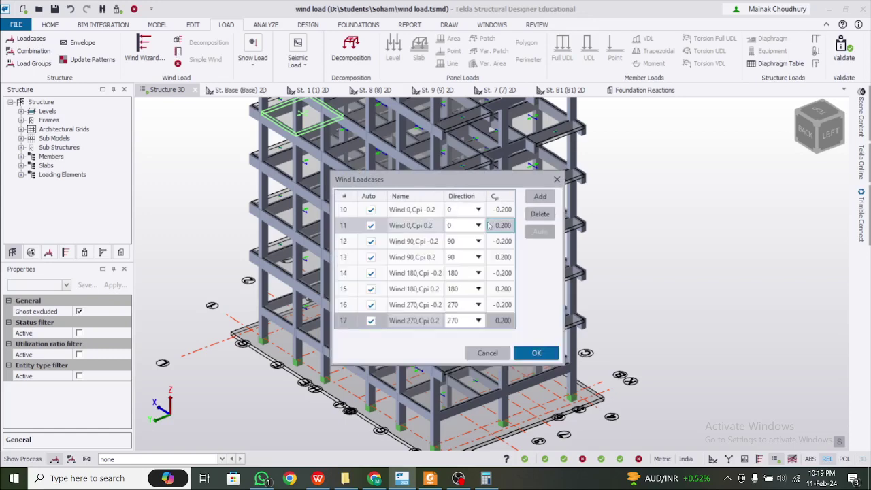
click(464, 211)
click(464, 225)
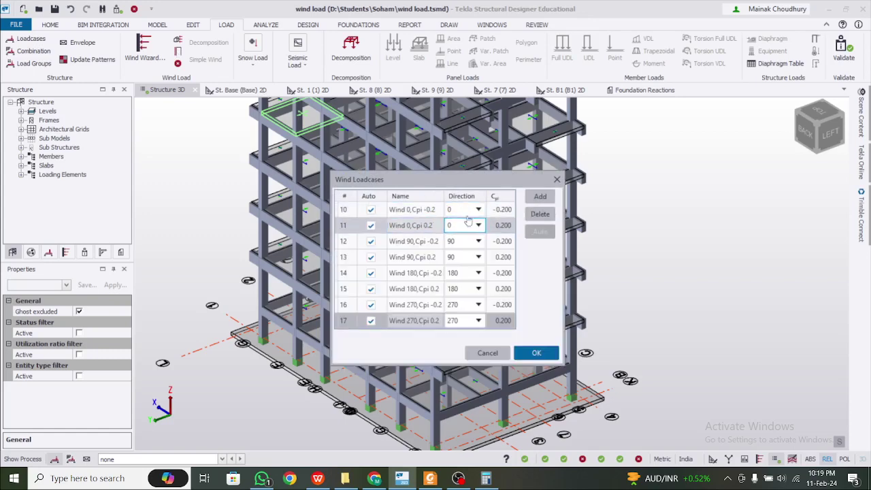
click(468, 213)
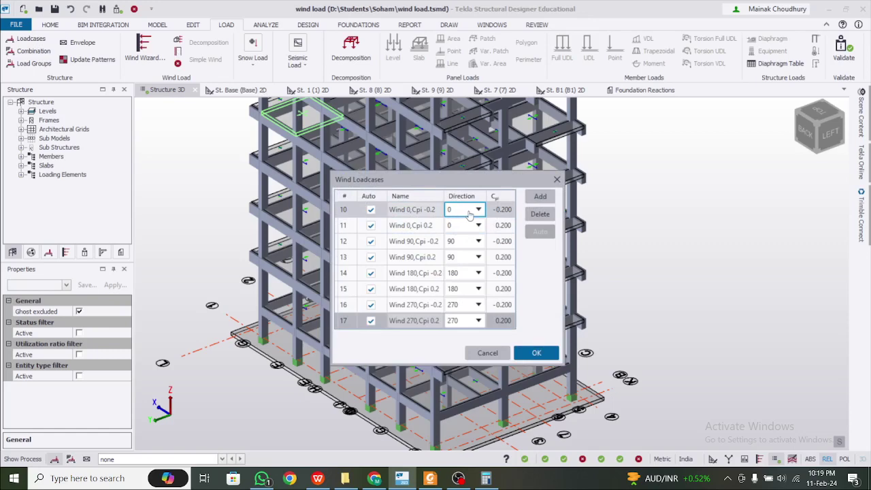
click(501, 211)
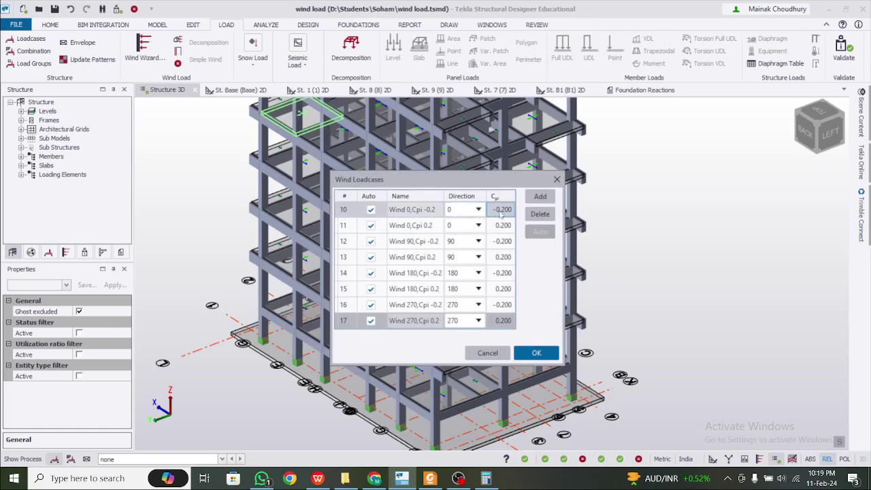
- Switch to the IS 875 PDF in Foxit Reader and highlight Table 5's coefficients for 3/2 < h/w < 6 and 1 < l/w ≤ 3/2
click(432, 479)
click(431, 479)
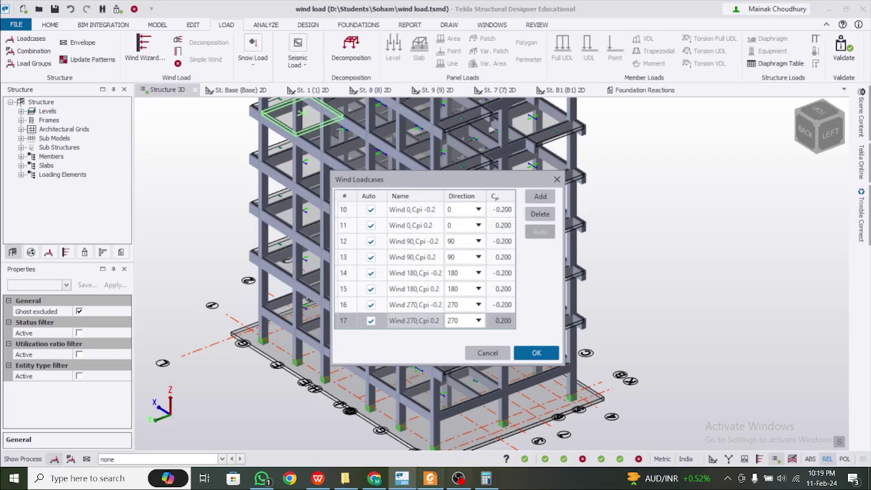
click(430, 479)
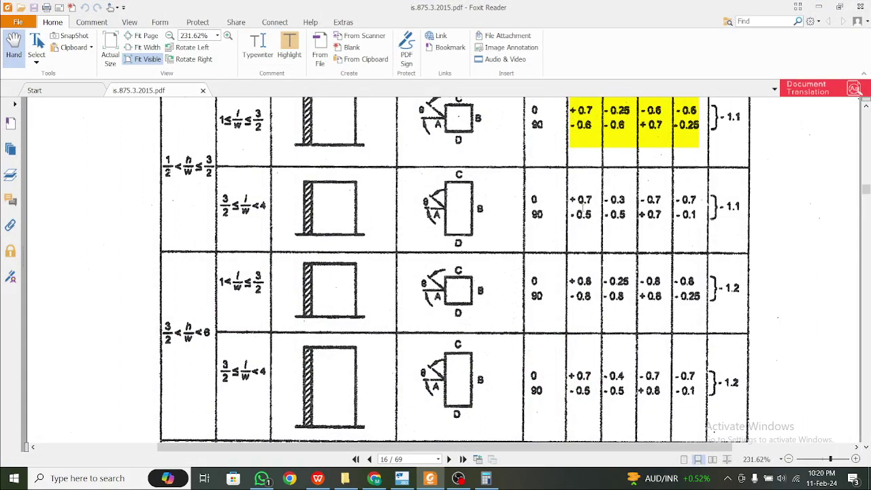
scroll(583, 209, up, 5)
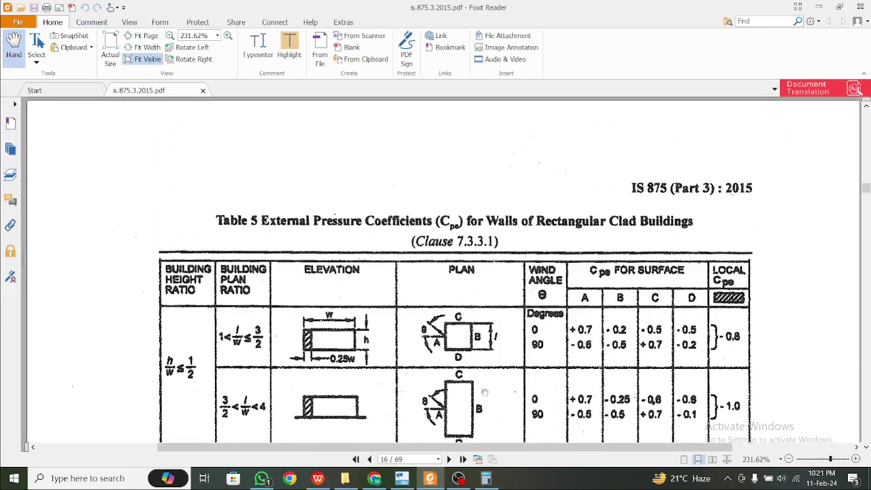
scroll(484, 392, down, 5)
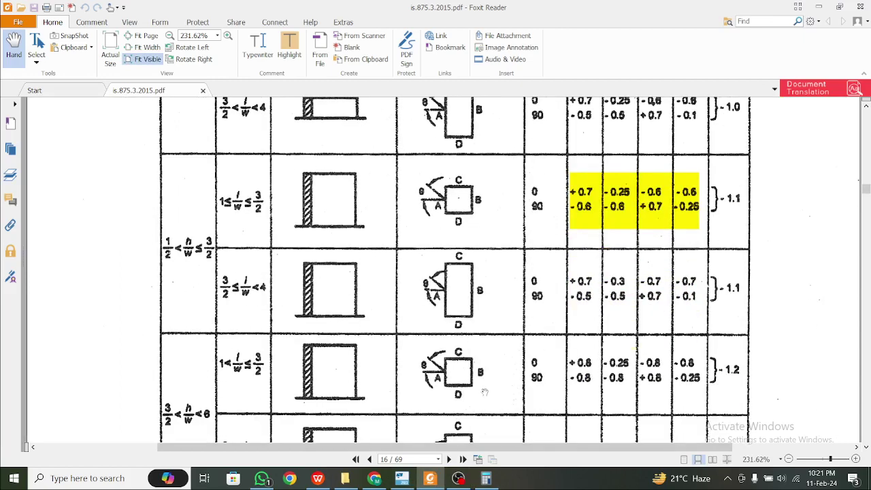
scroll(493, 363, down, 2)
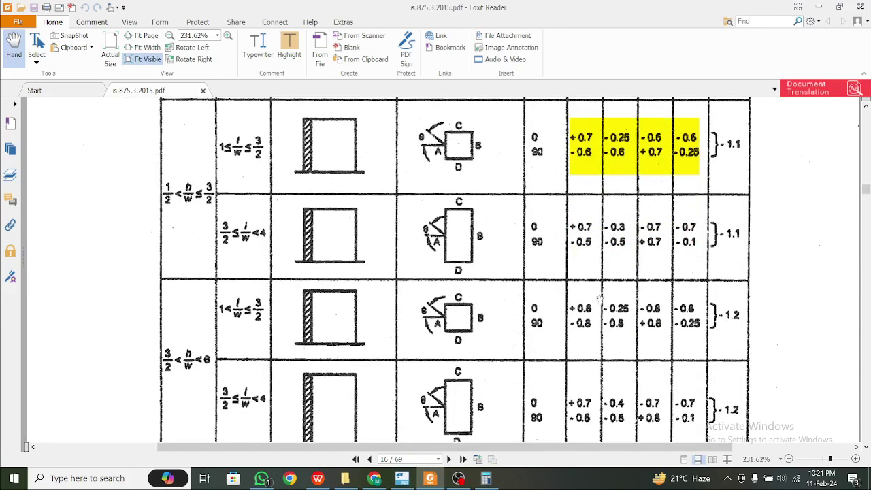
click(289, 46)
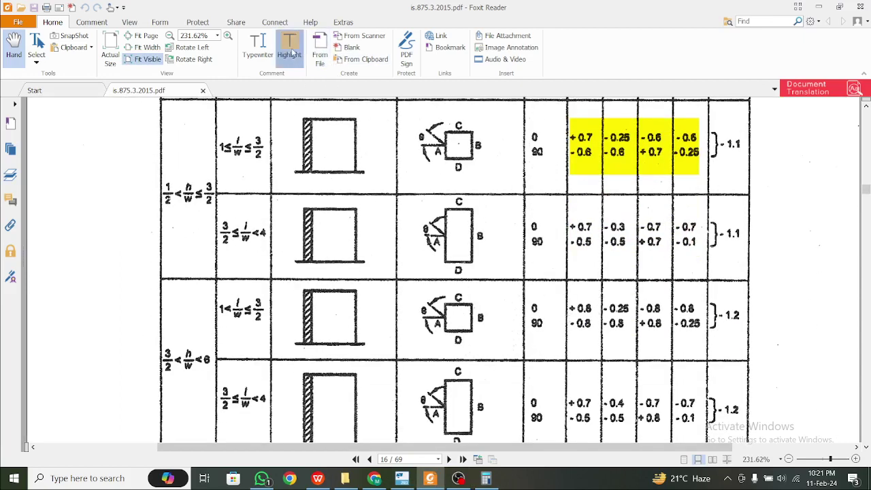
drag(535, 309, 701, 326)
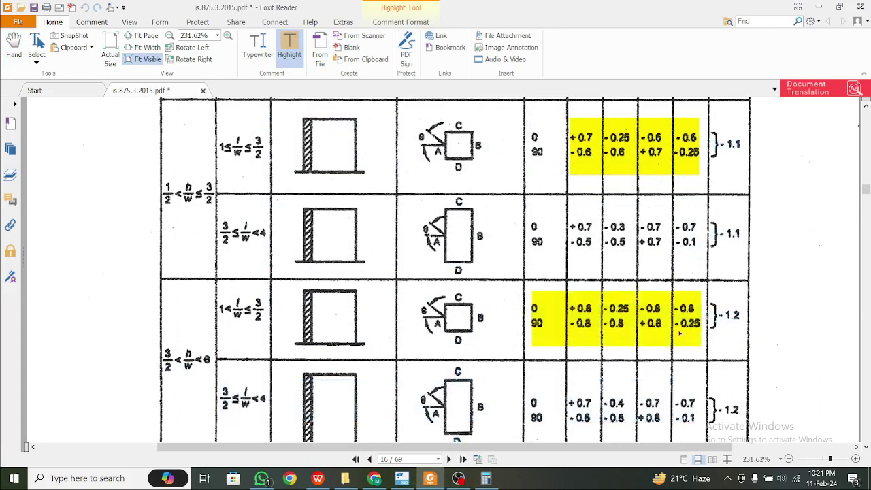
key(Escape)
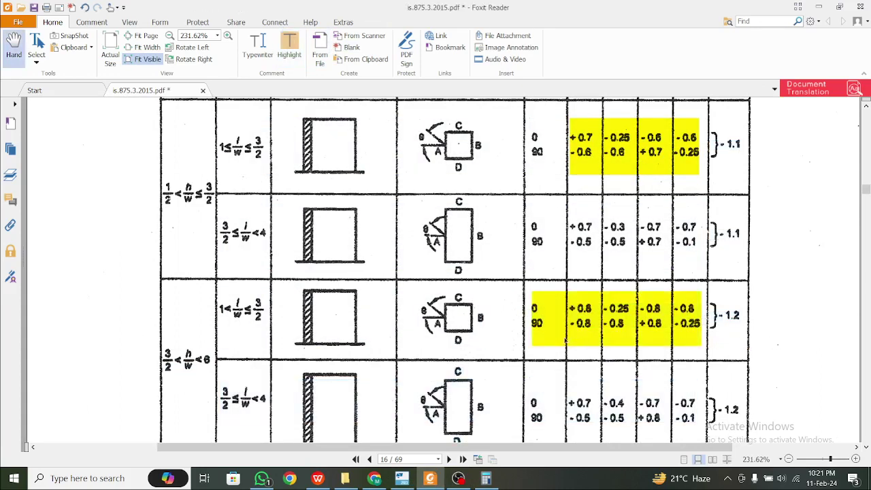
- Return to Tekla Structural Designer and delete all the auto-generated wind loadcases
mouse_move(402, 479)
click(428, 412)
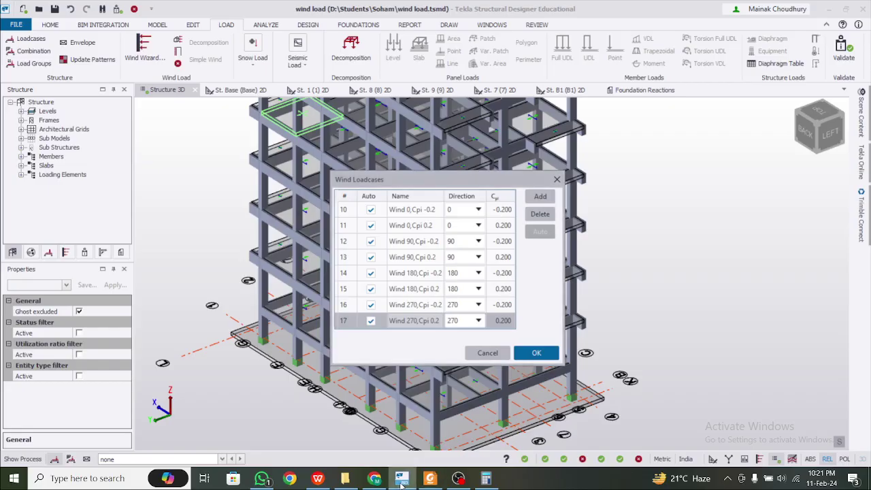
click(539, 213)
click(540, 214)
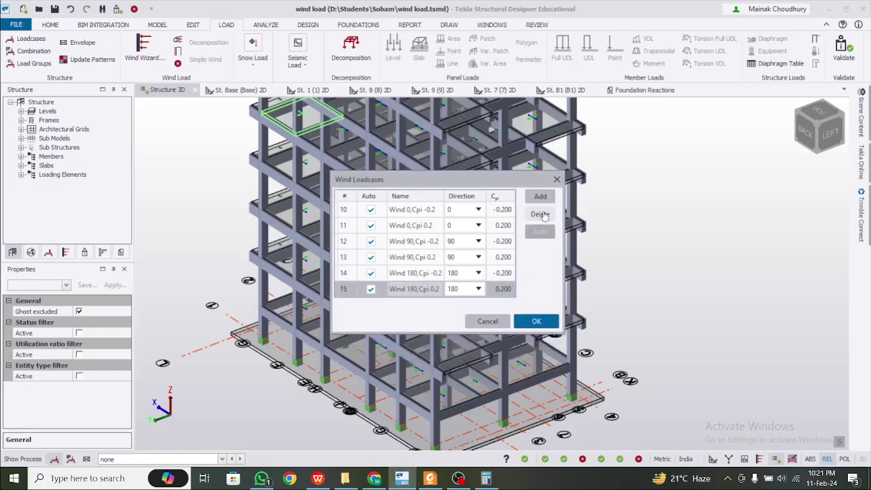
click(540, 213)
click(540, 214)
click(539, 214)
click(539, 214)
click(540, 214)
click(539, 214)
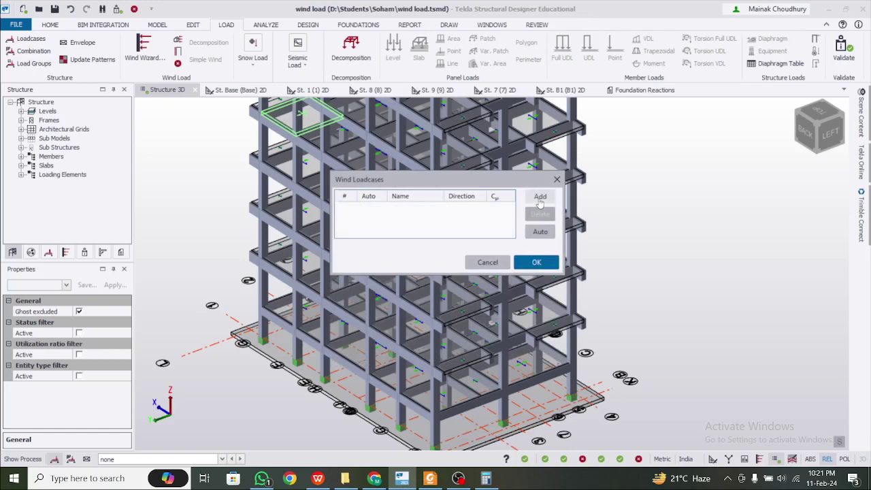
- Add a wind loadcase in direction 0 with Cpi 1, consulting the highlighted Table 5 row in the IS 875 PDF
click(540, 196)
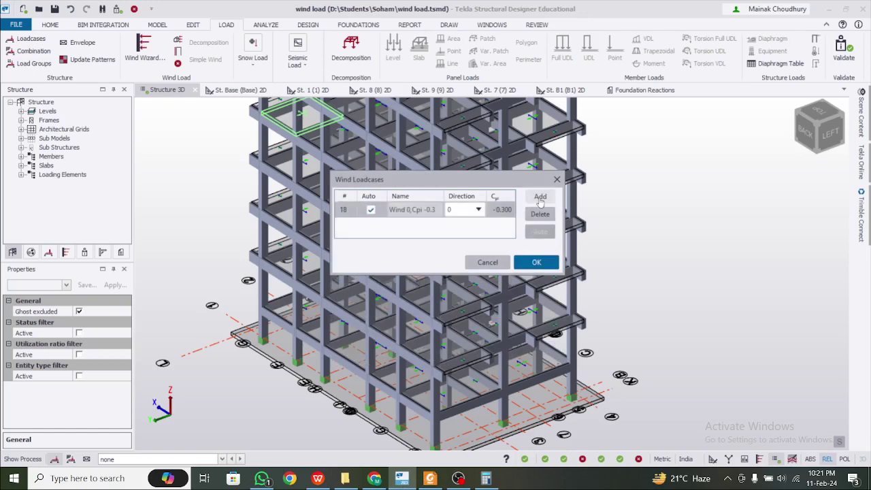
click(497, 211)
click(498, 211)
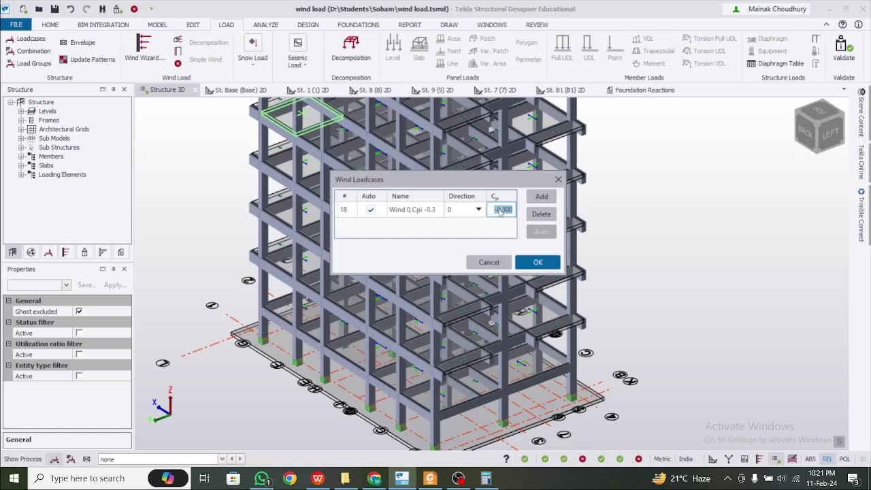
click(429, 480)
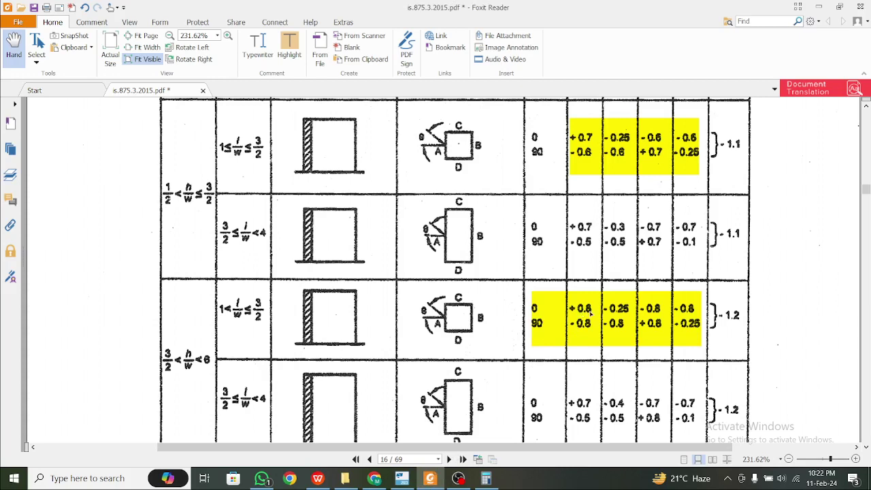
click(434, 479)
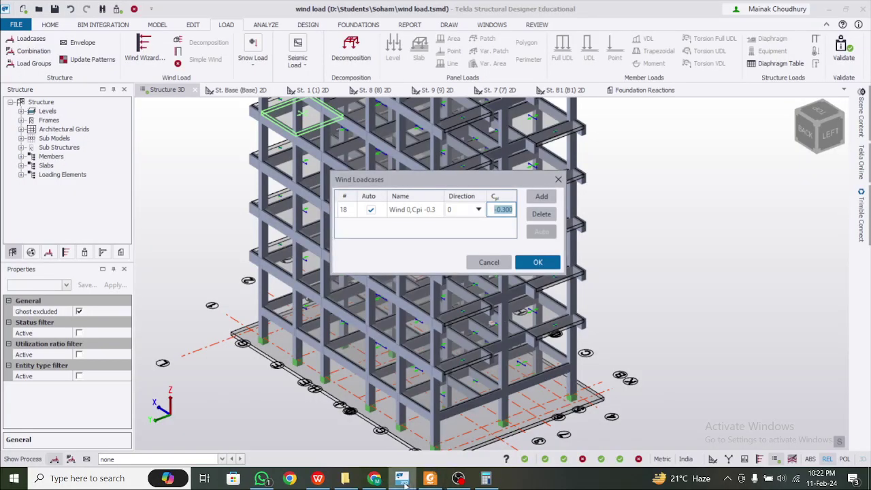
click(429, 480)
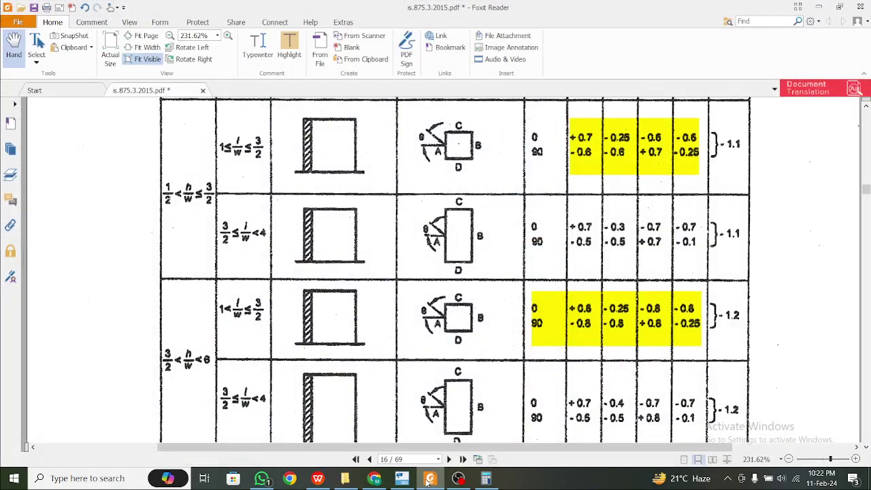
click(428, 481)
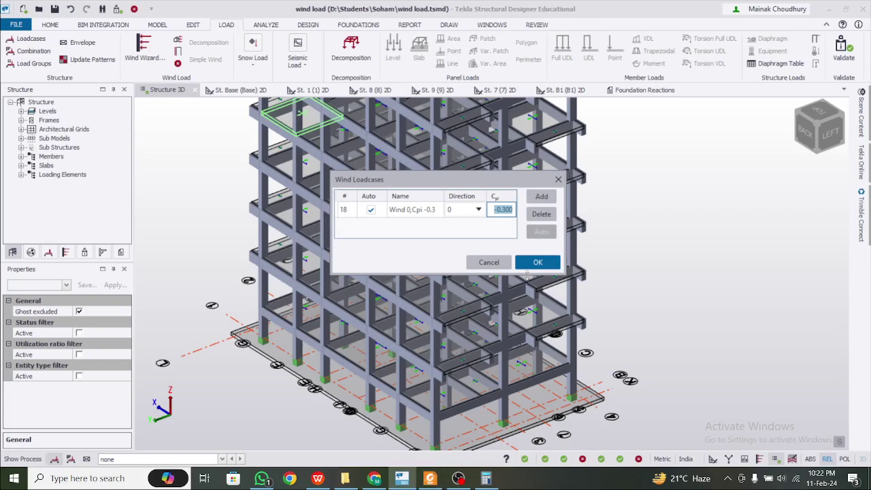
text(1)
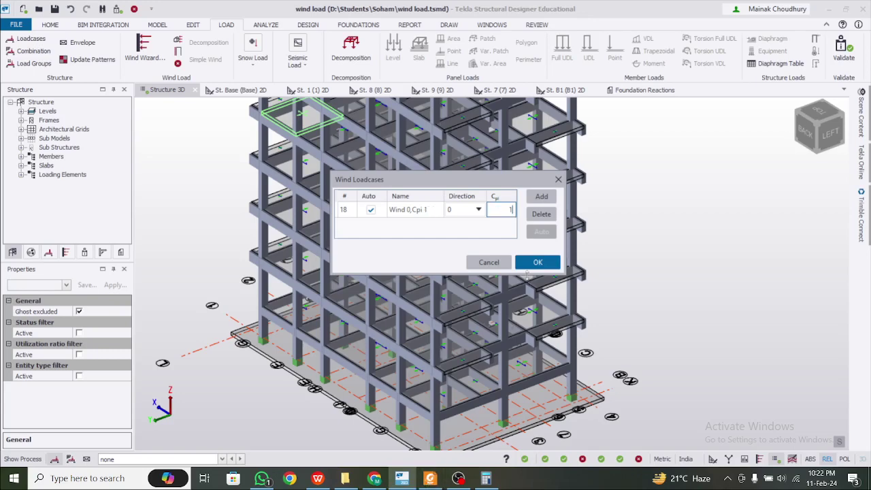
- Add a second direction 0 wind loadcase with Cpi -0.45, consulting the Table 5 coefficients in the IS 875 PDF
click(541, 197)
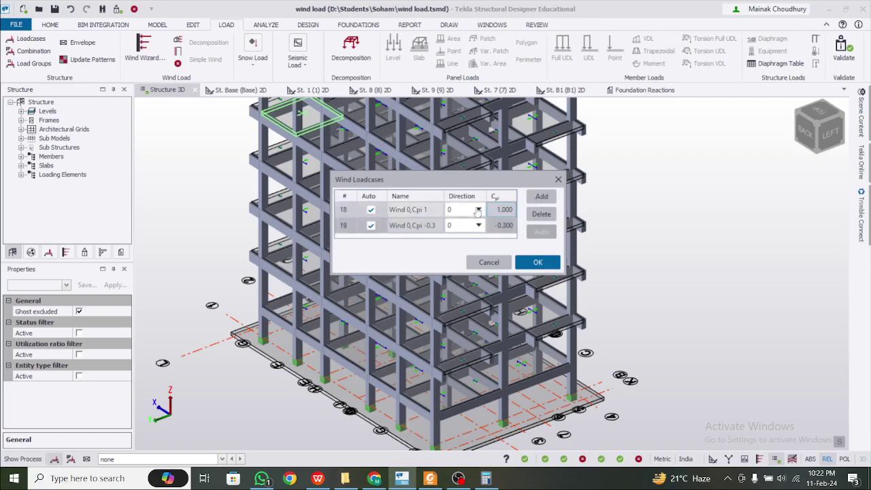
click(464, 225)
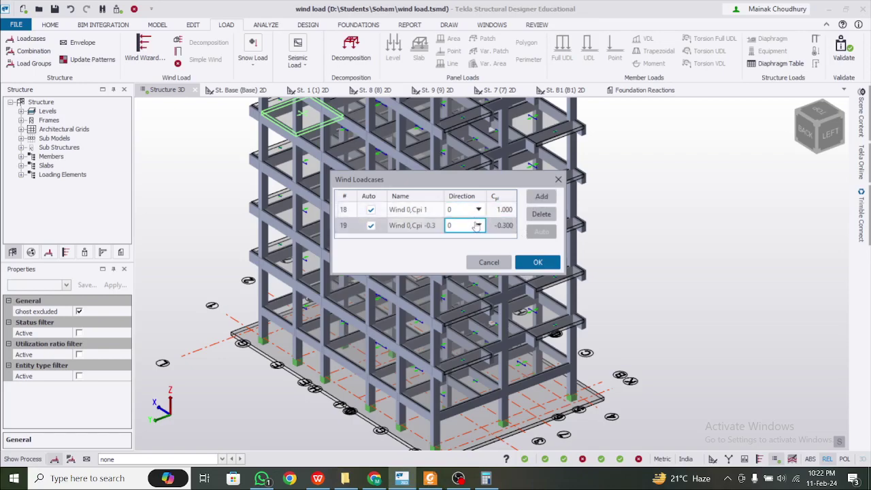
click(430, 478)
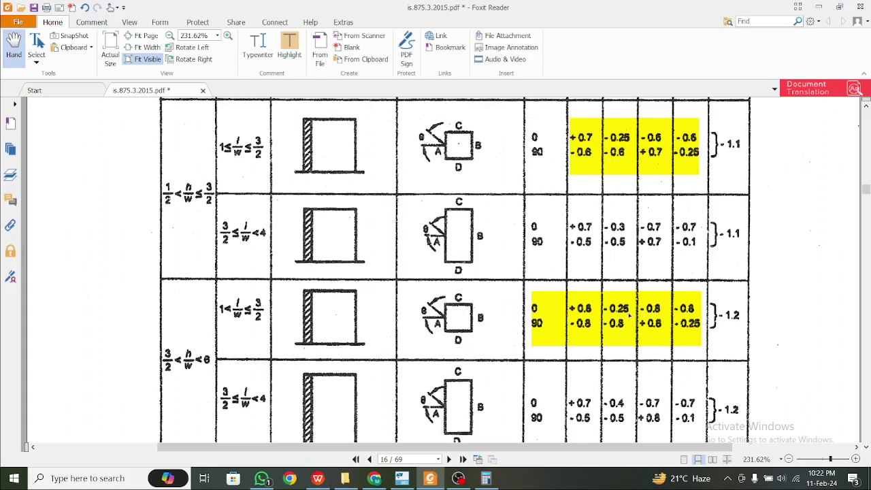
click(403, 479)
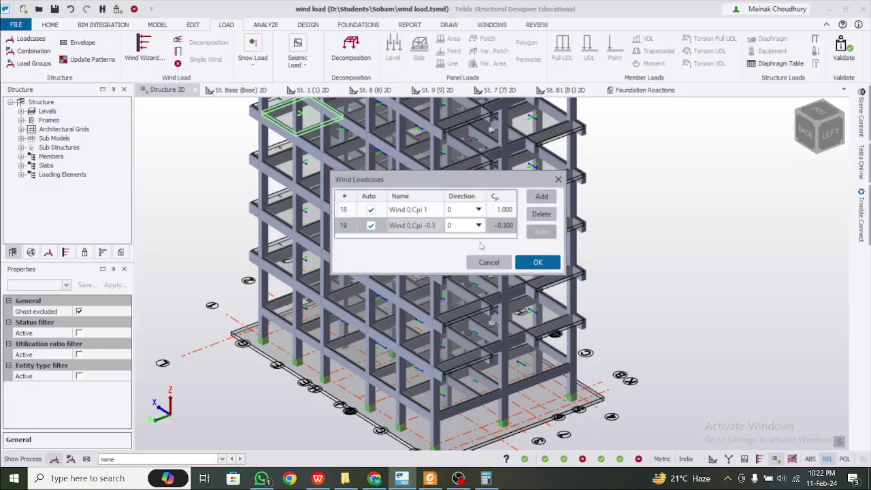
click(500, 226)
click(497, 225)
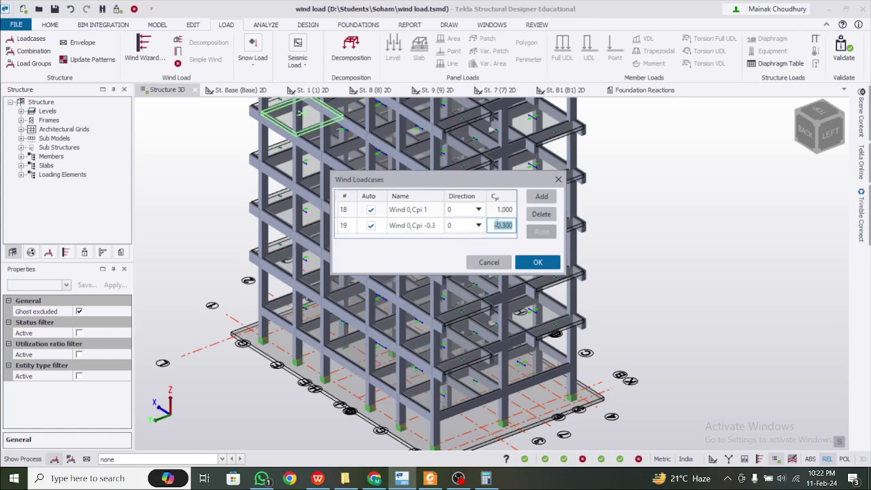
text(-0.45)
key(Return)
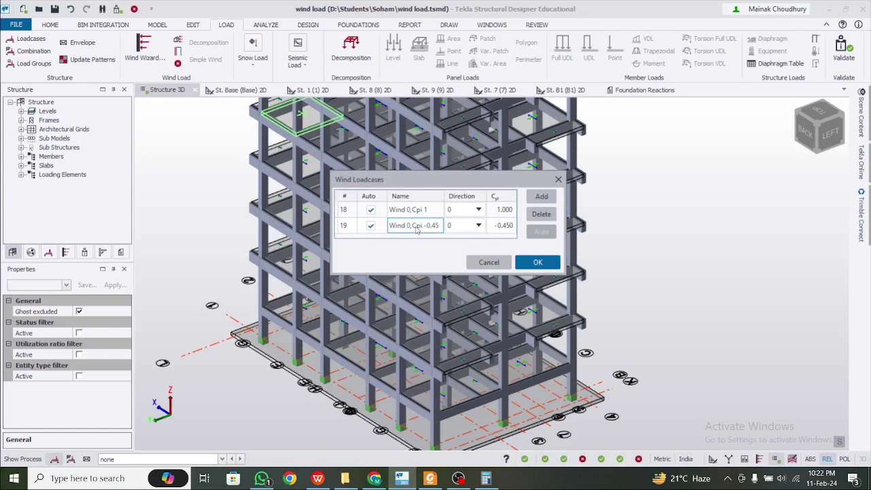
- Add a third wind loadcase and set the Cpi -0.45 loadcase's direction to 180, consulting Table 5 in the IS 875 PDF
click(541, 197)
mouse_move(429, 478)
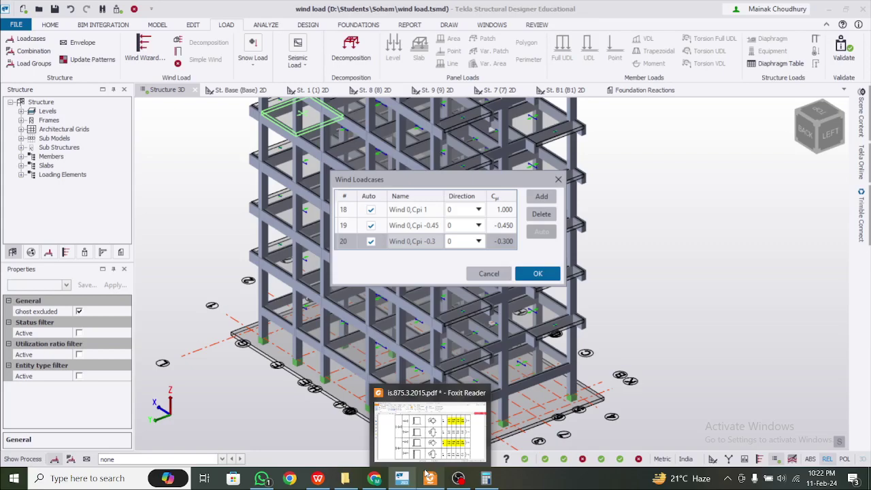
click(436, 436)
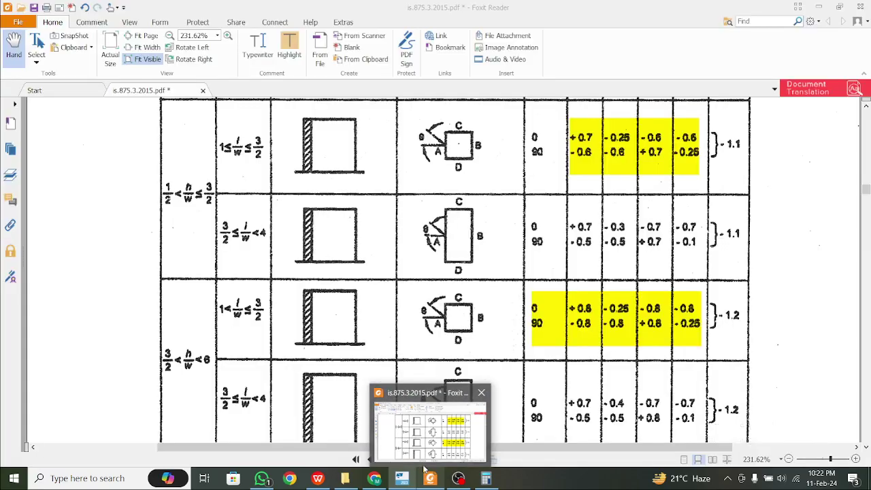
click(402, 478)
click(473, 242)
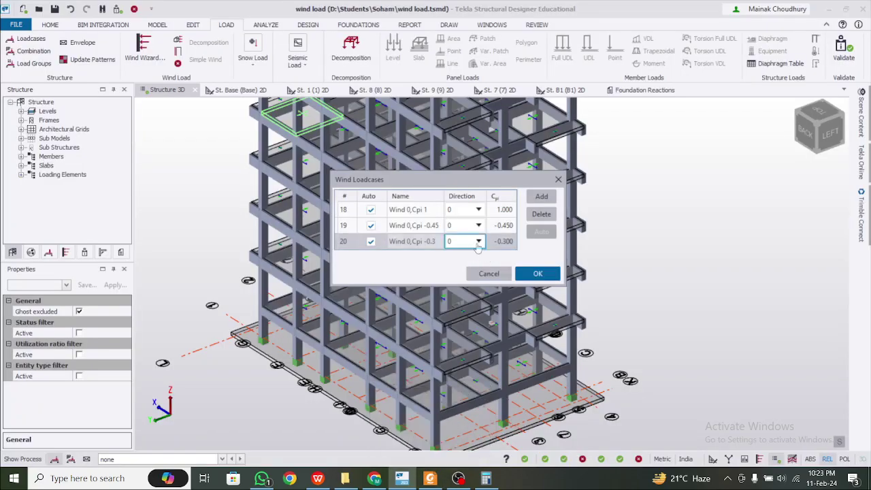
click(478, 227)
click(478, 227)
click(467, 261)
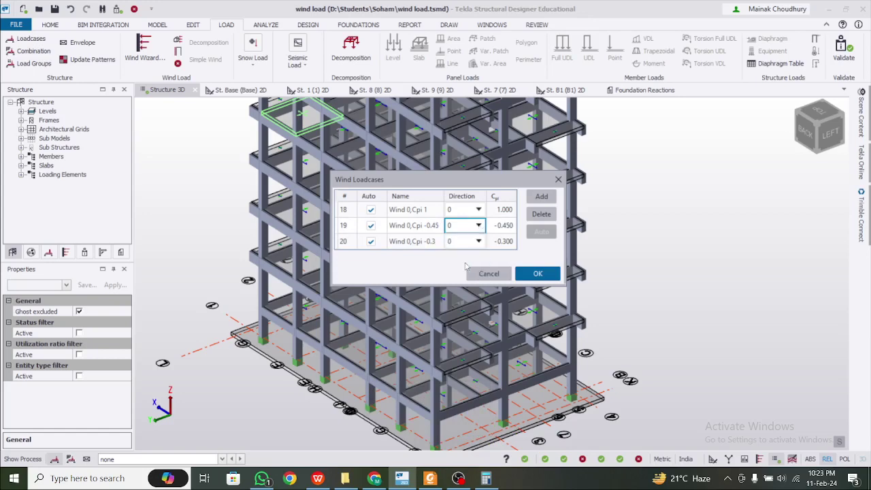
click(469, 241)
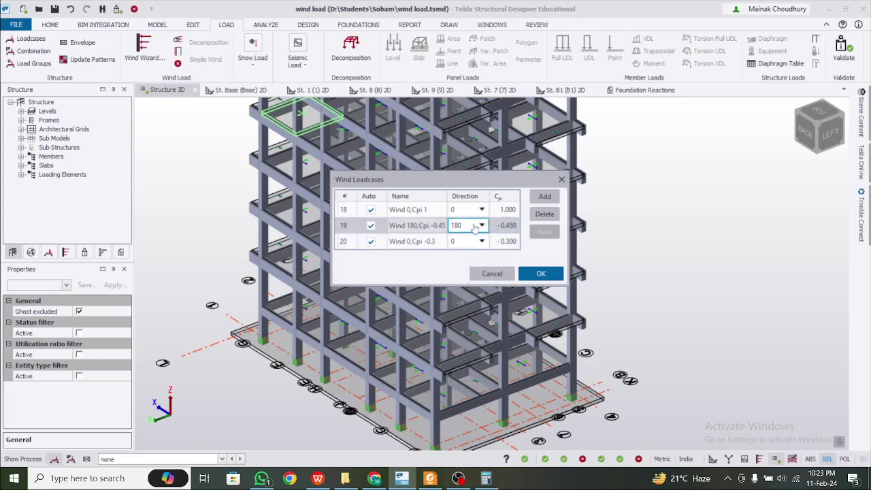
- Set the third wind loadcase's direction to 90 and its Cpi to -1, checking the Table 5 coefficients in the IS 875 PDF
click(481, 242)
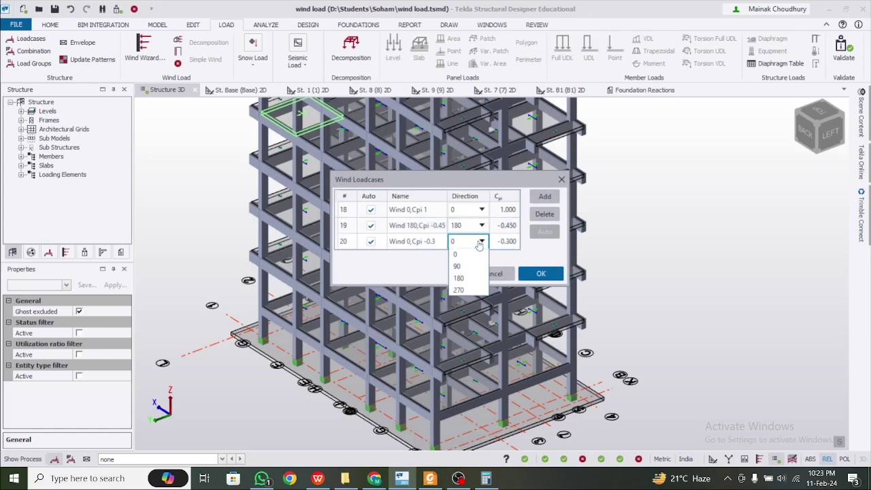
click(479, 267)
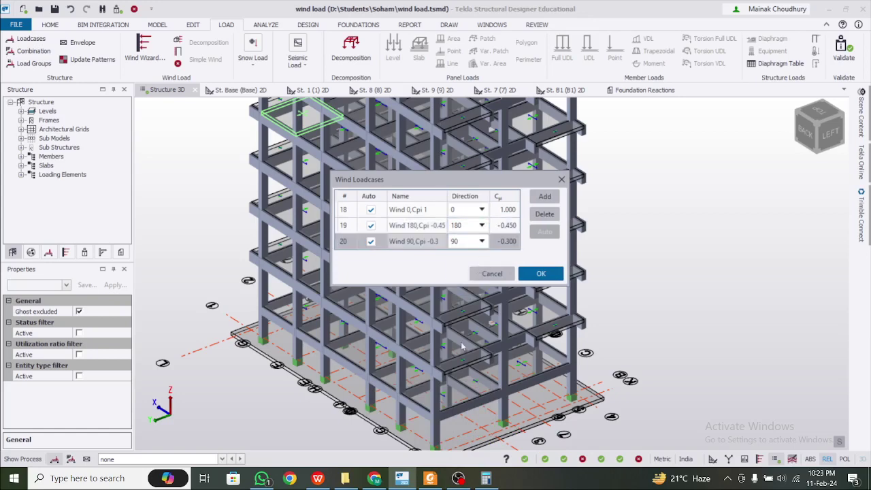
click(430, 478)
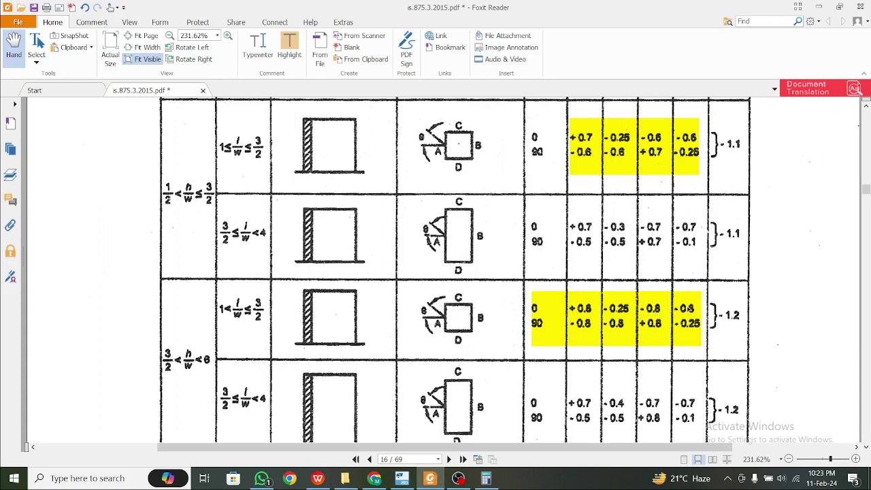
click(819, 8)
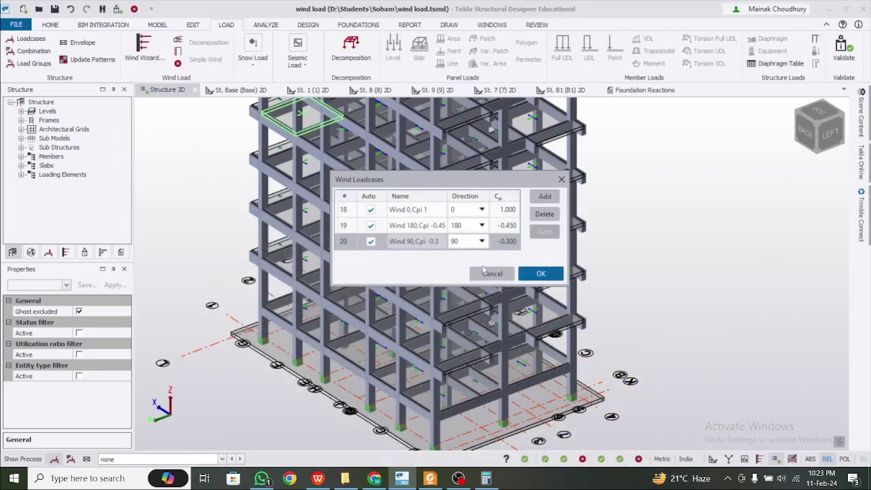
click(506, 243)
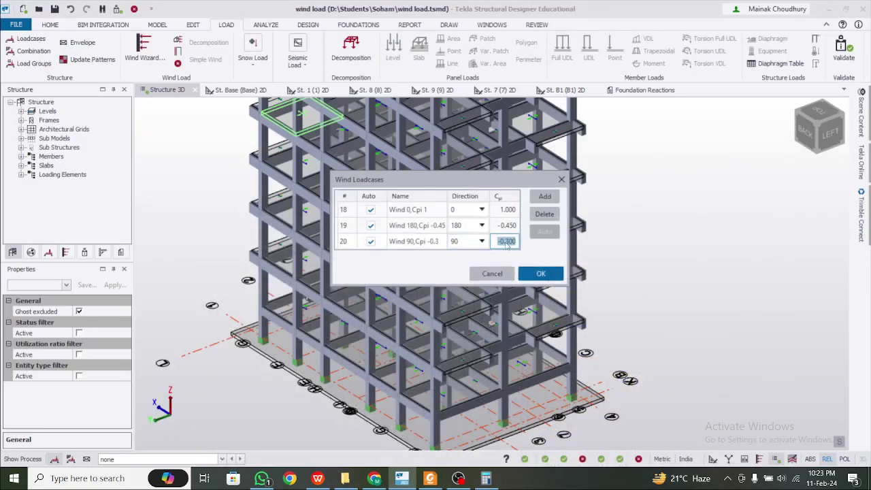
text(-1)
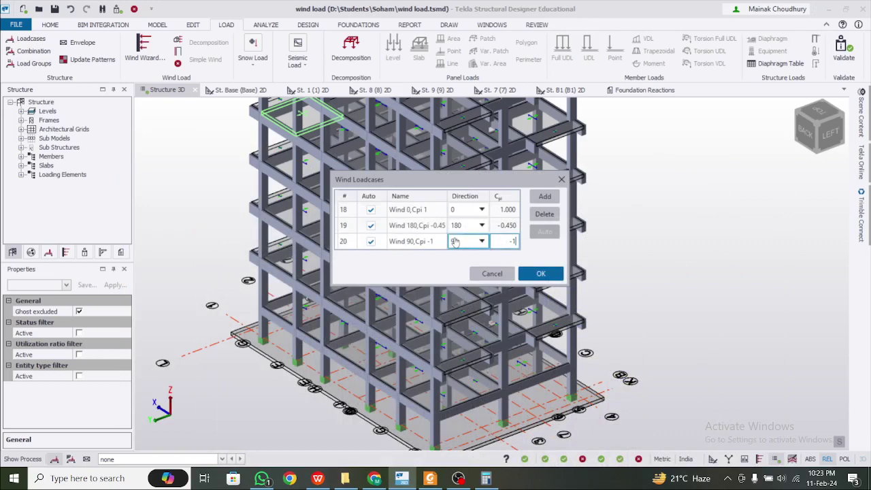
- Add a fourth wind loadcase in direction 270 with Cpi -1
click(545, 196)
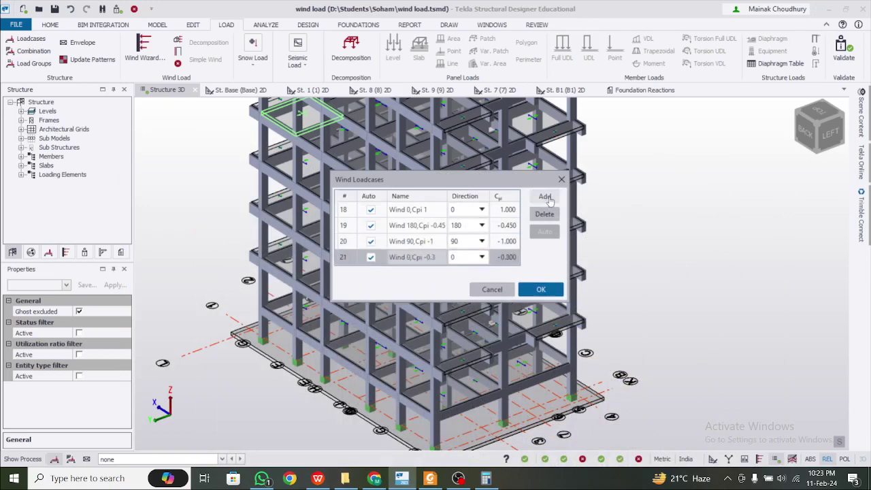
click(482, 257)
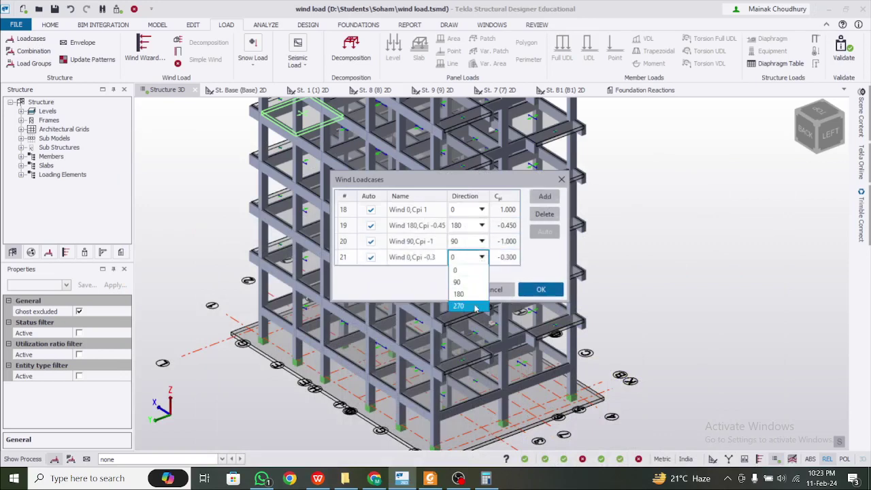
click(458, 306)
click(505, 257)
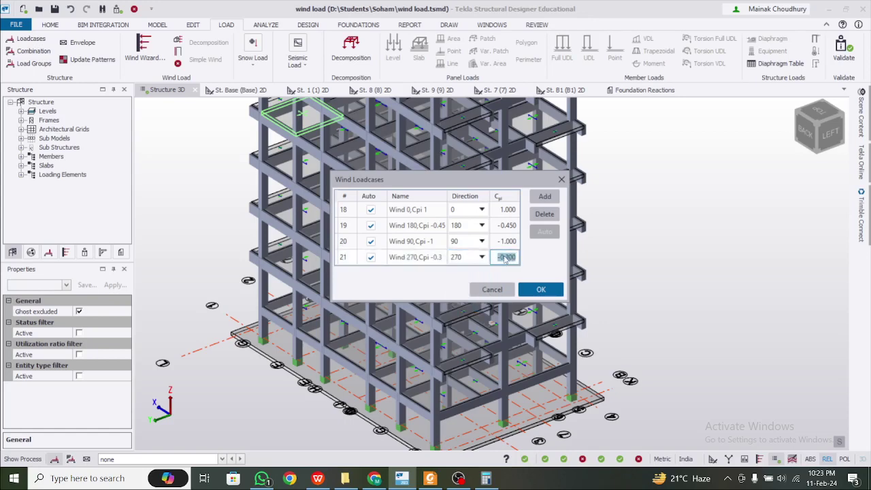
text(-1)
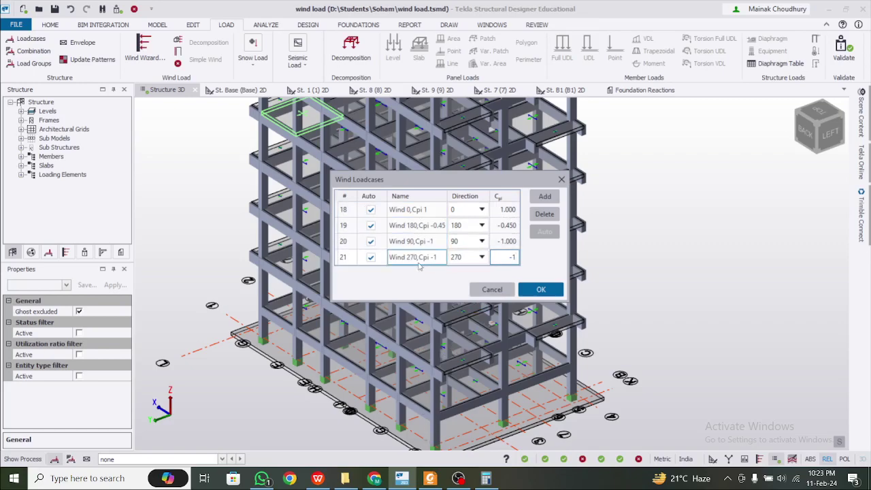
- Try to add a fifth wind loadcase in direction 90 with Cpi -1, consulting the highlighted Table 5 row in the IS 875 PDF
click(430, 479)
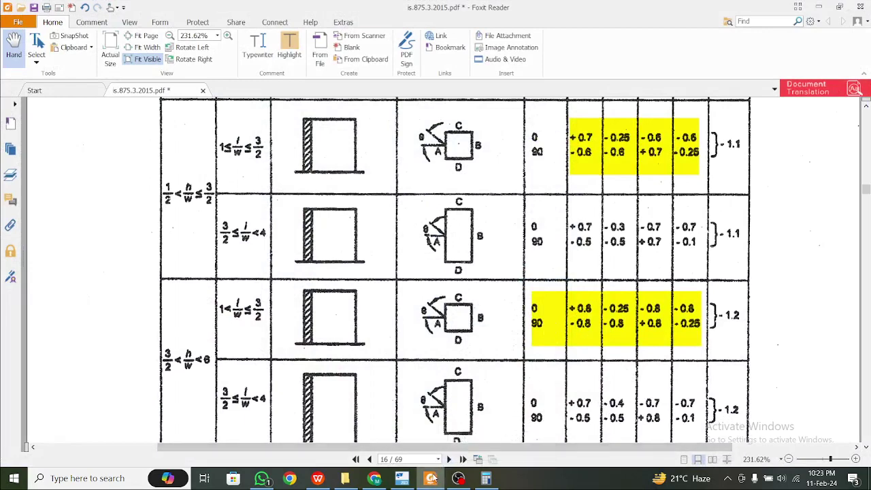
click(430, 479)
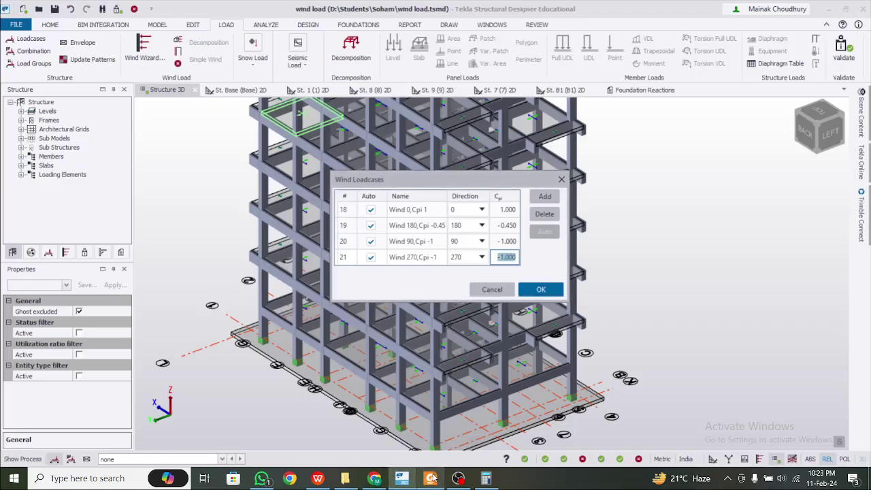
click(544, 196)
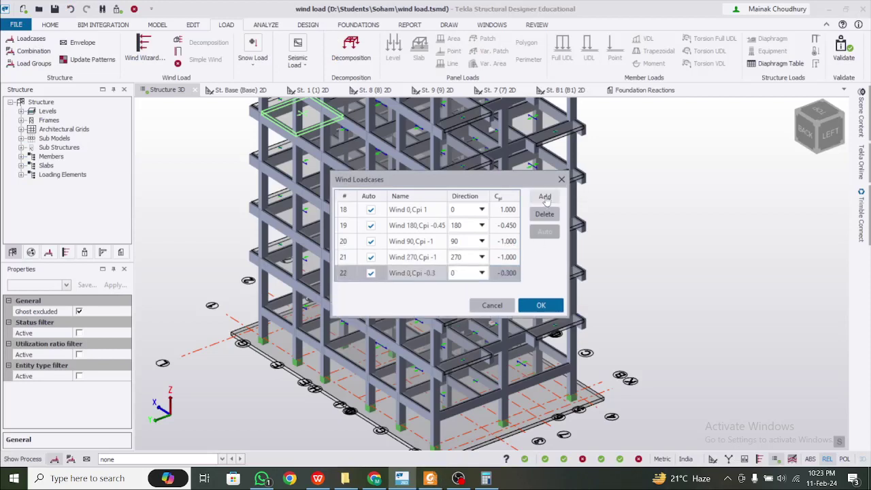
click(482, 273)
click(472, 298)
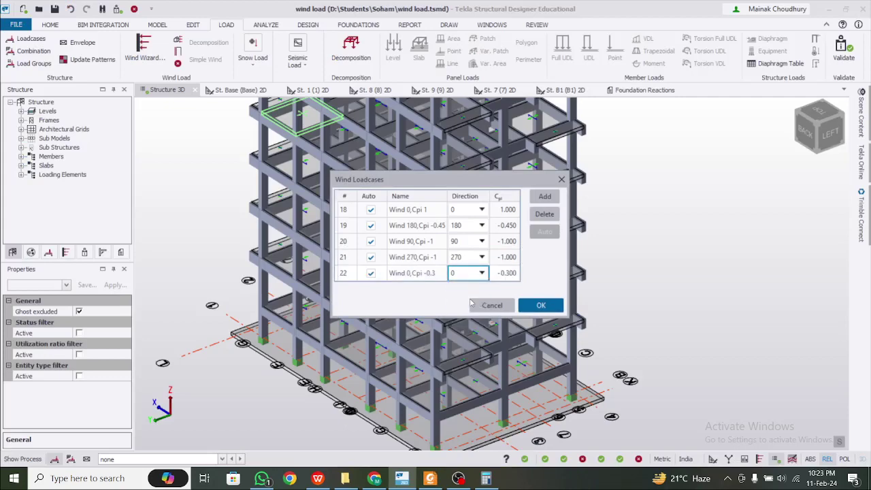
click(423, 481)
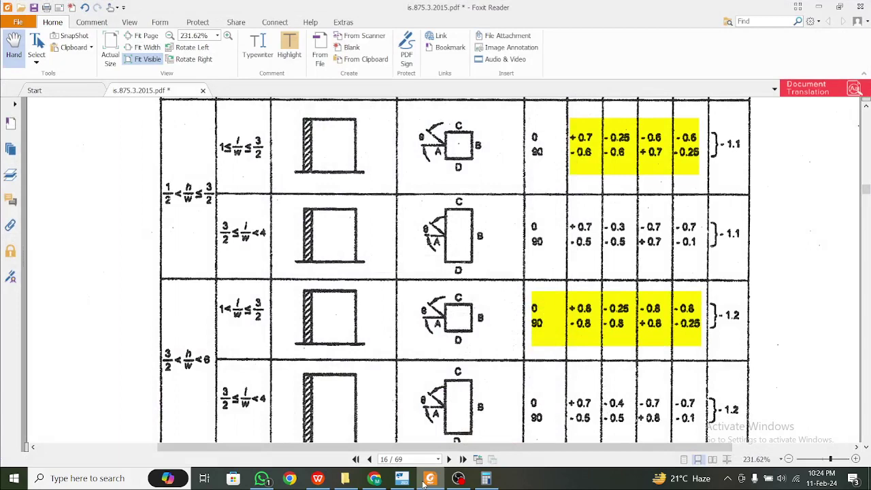
click(426, 479)
double_click(501, 274)
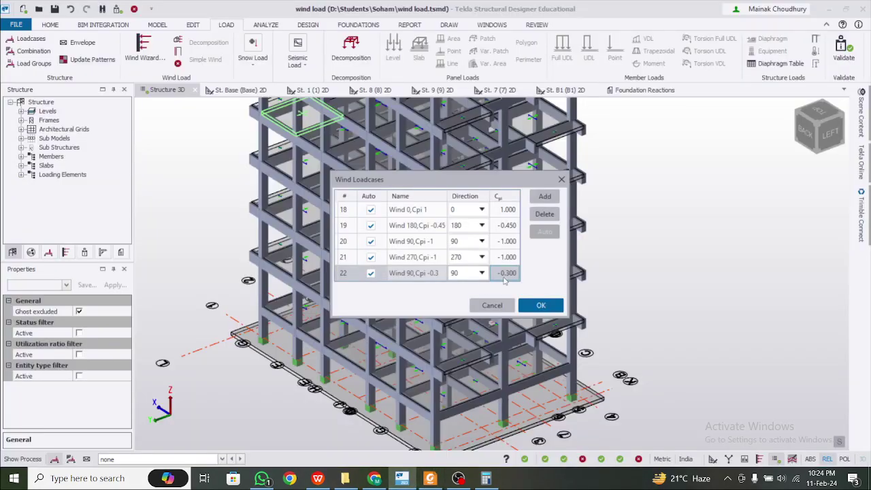
text(-1)
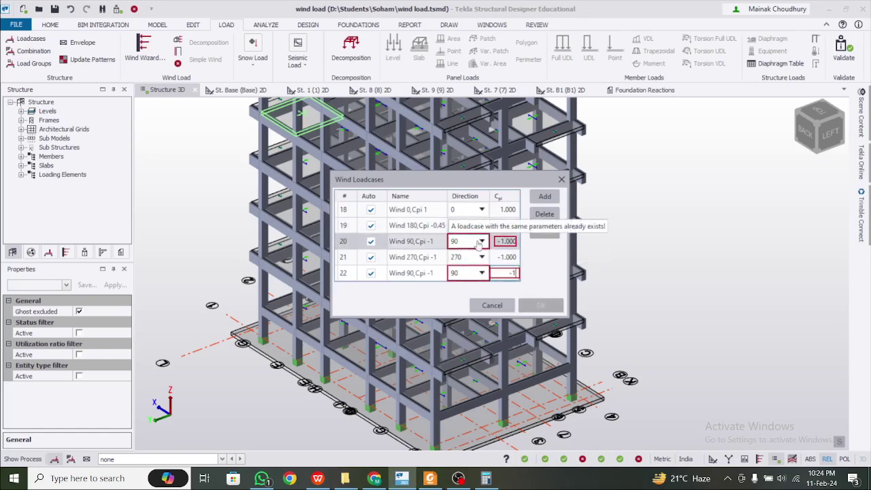
- Recheck the Table 5 coefficients in the IS 875 PDF and delete the duplicate direction 90 wind loadcase from the end of the list
click(428, 478)
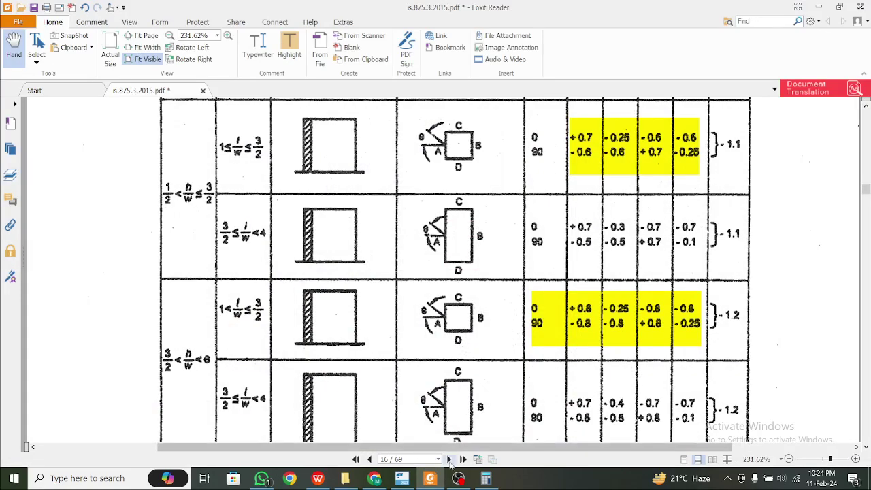
click(402, 479)
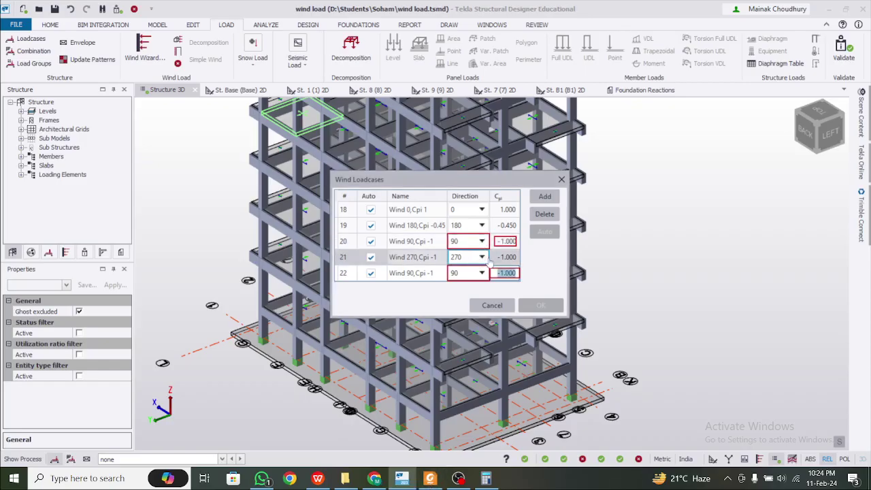
click(429, 478)
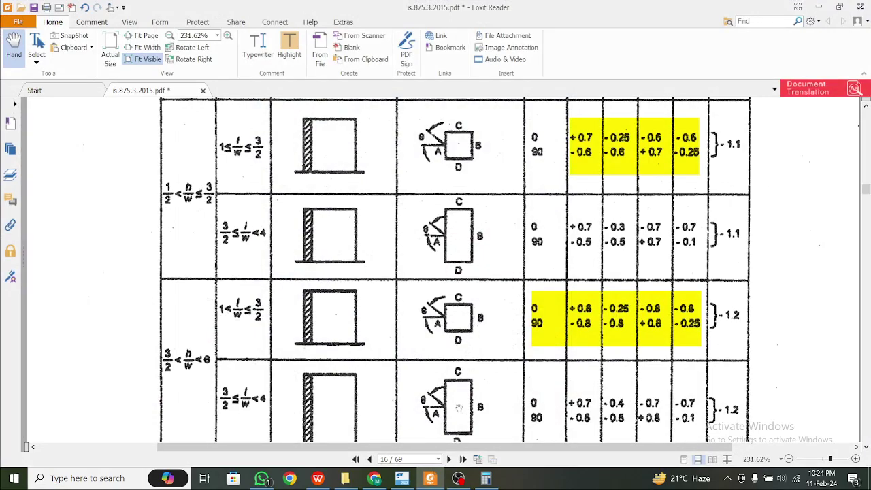
click(430, 478)
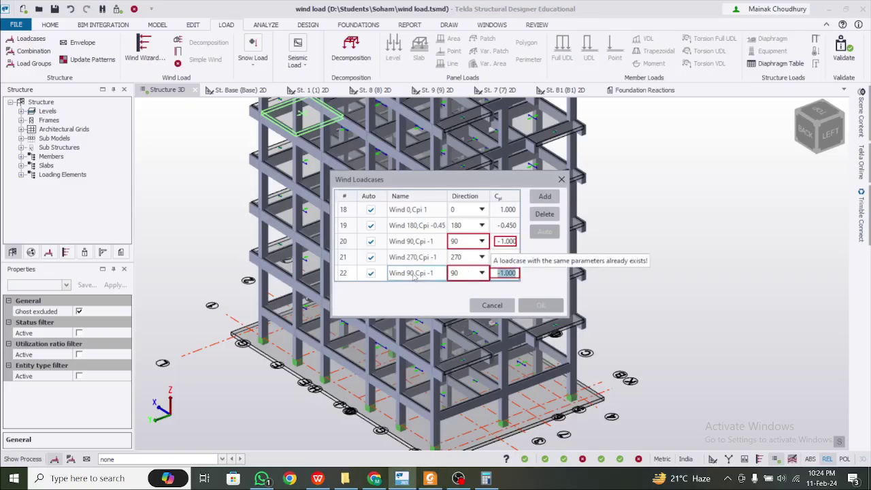
click(544, 213)
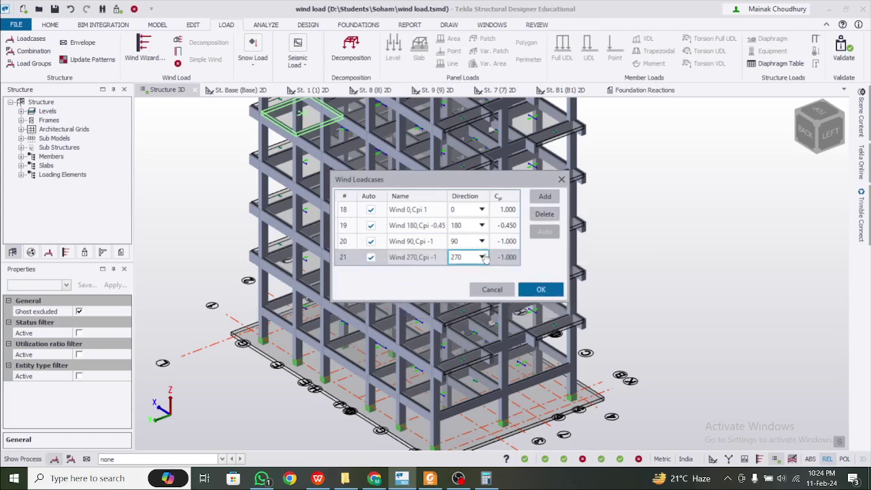
- Review and accept the wind loadcases for directions 0, 180, 90 and 270, and reopen the wind loadcase list
click(442, 258)
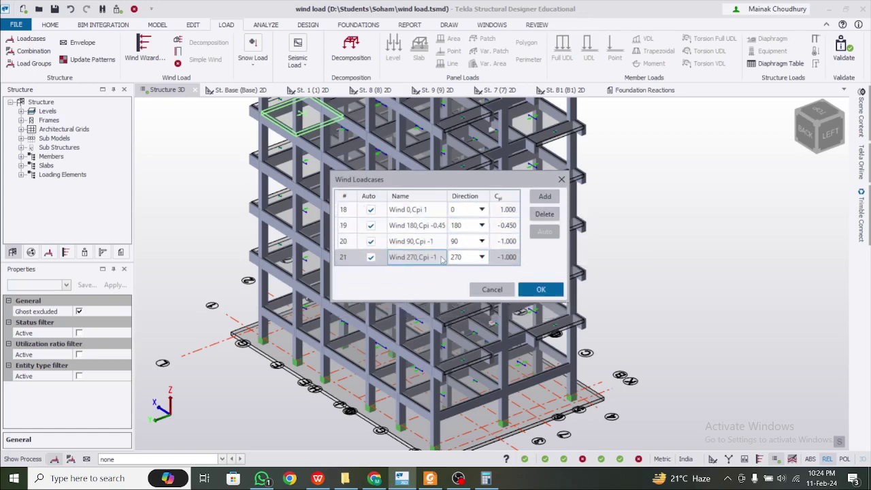
click(459, 213)
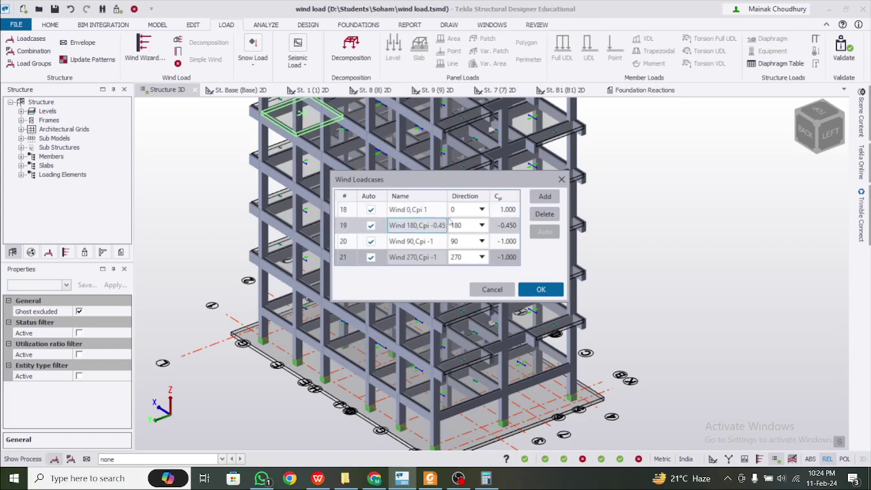
click(509, 262)
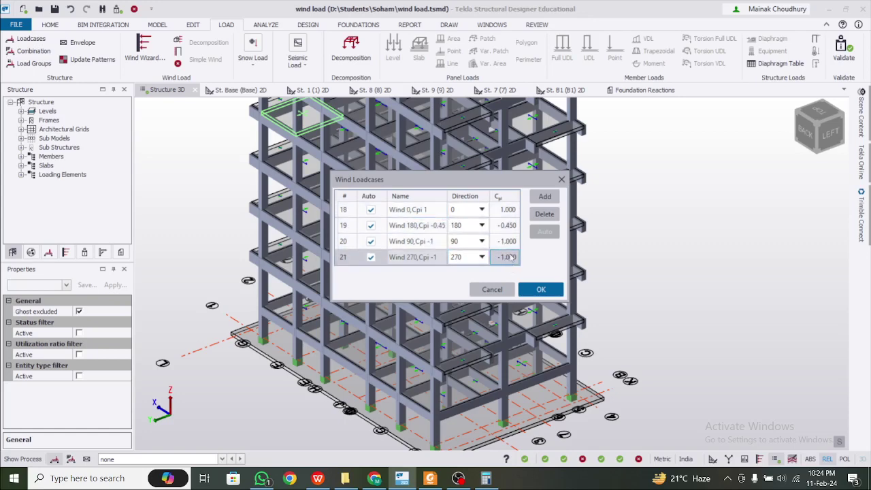
click(517, 240)
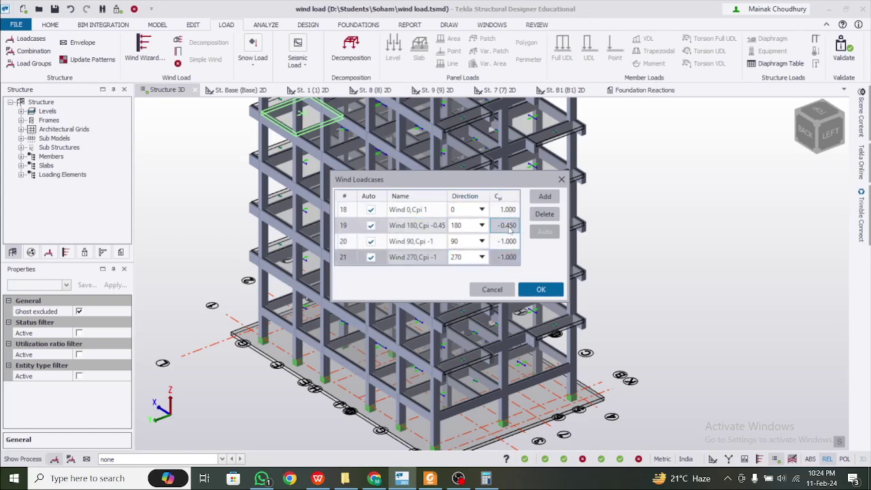
click(509, 225)
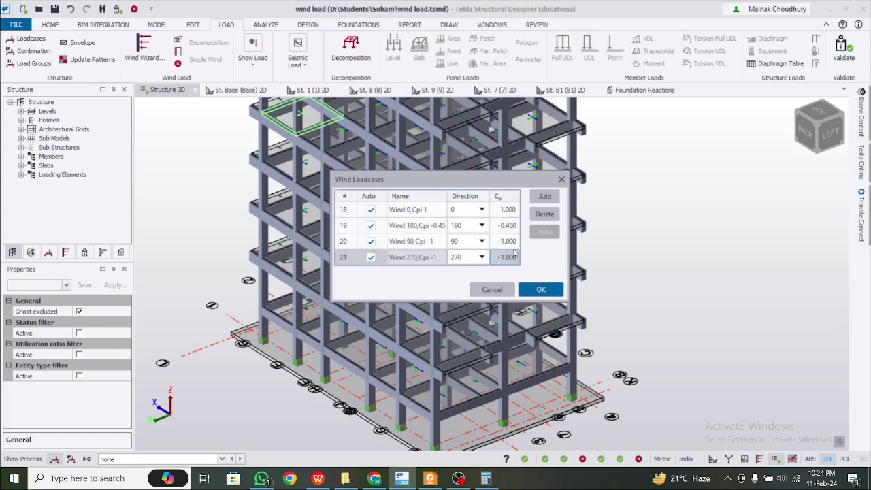
click(511, 226)
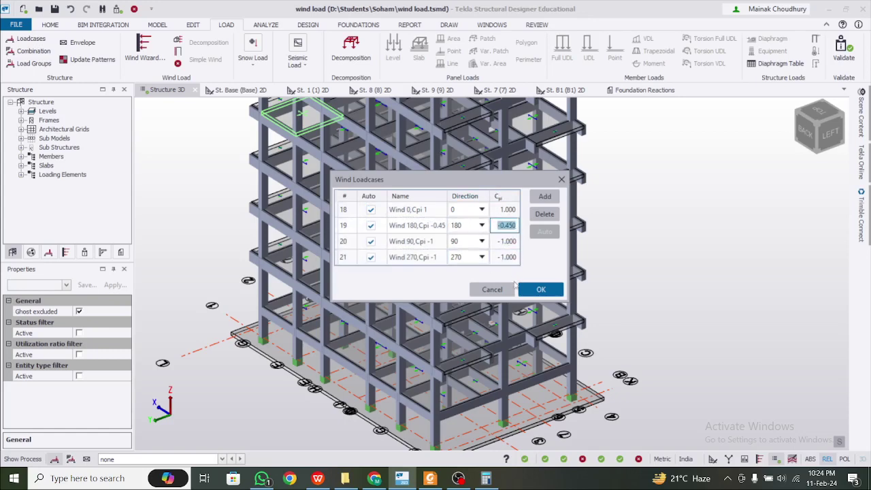
click(537, 290)
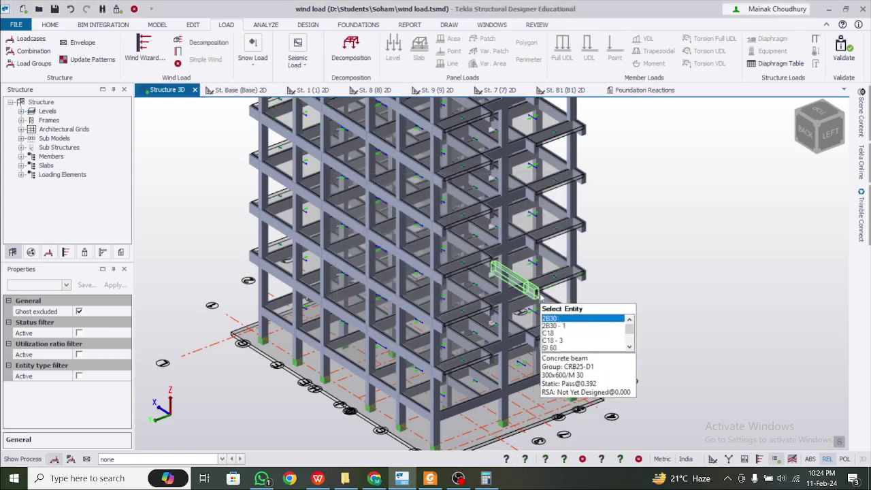
click(178, 52)
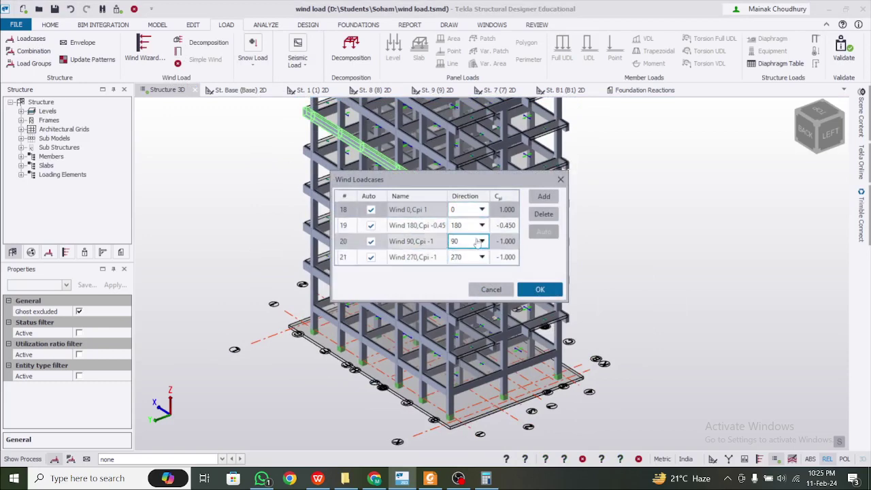
- Regenerate the Operating scenario's load combinations with wind included, deleting all previously generated combinations, and accept them
click(561, 180)
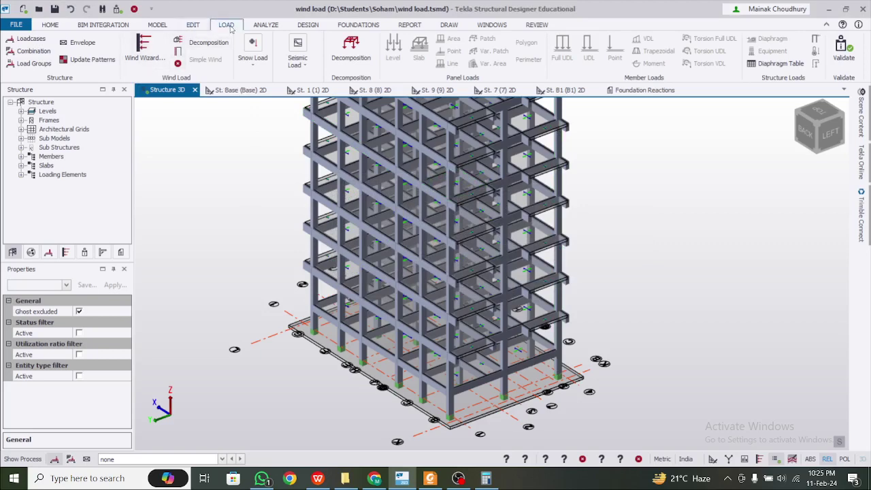
click(42, 56)
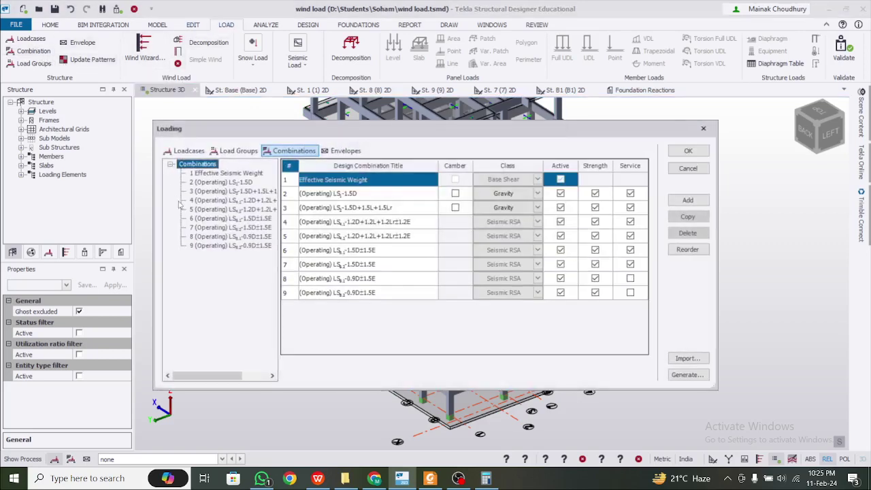
click(688, 375)
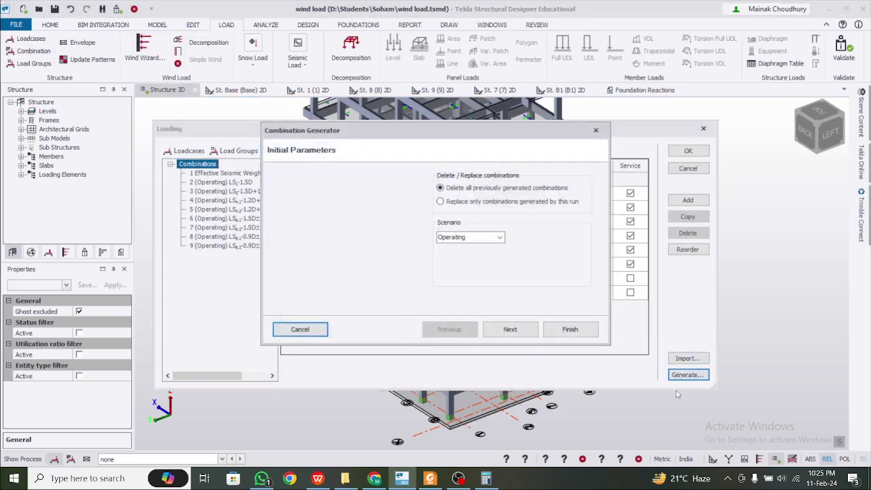
click(509, 330)
click(509, 330)
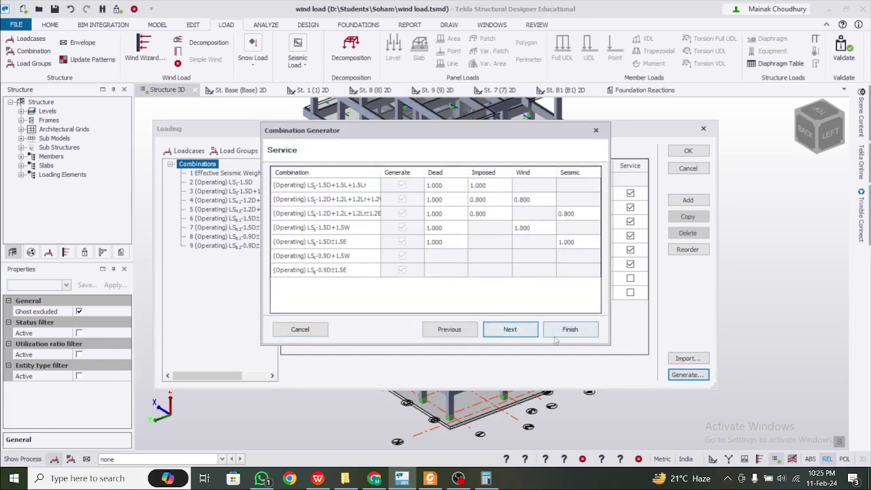
click(510, 329)
click(569, 329)
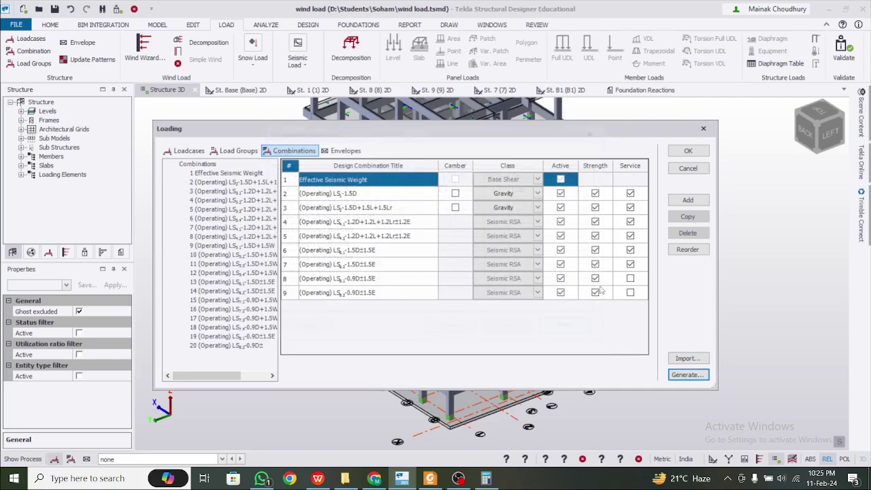
click(689, 150)
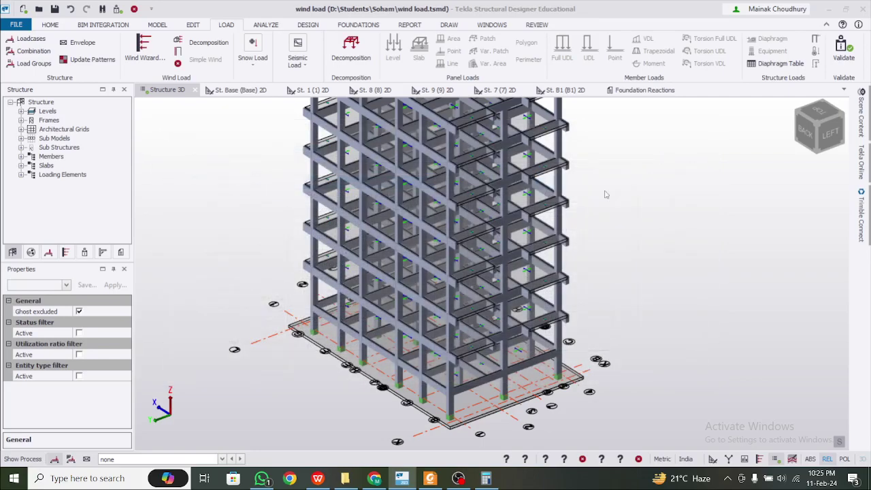
click(402, 479)
click(401, 478)
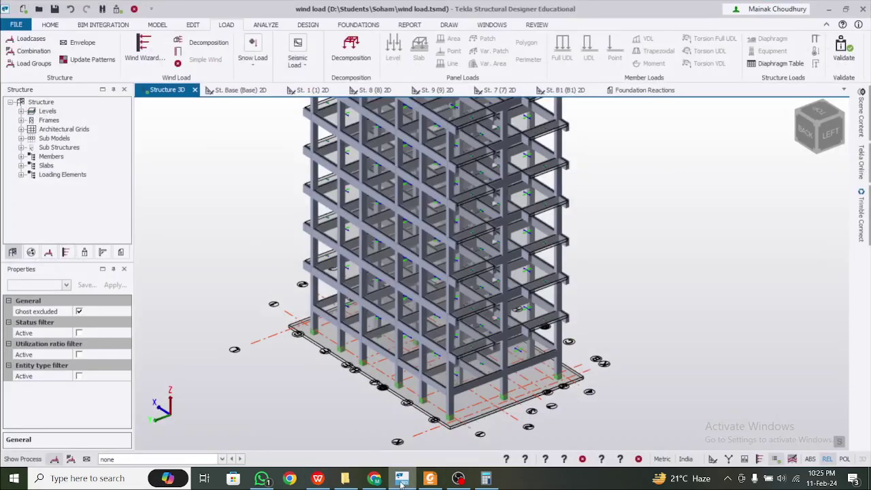
click(429, 478)
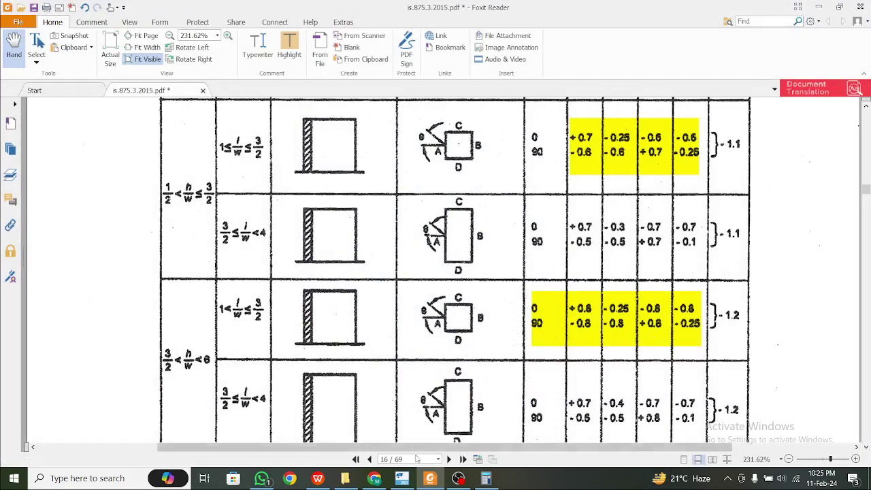
click(402, 479)
- Run Design All (Static) to analyse and design the whole building
middle_drag(468, 356, 605, 307)
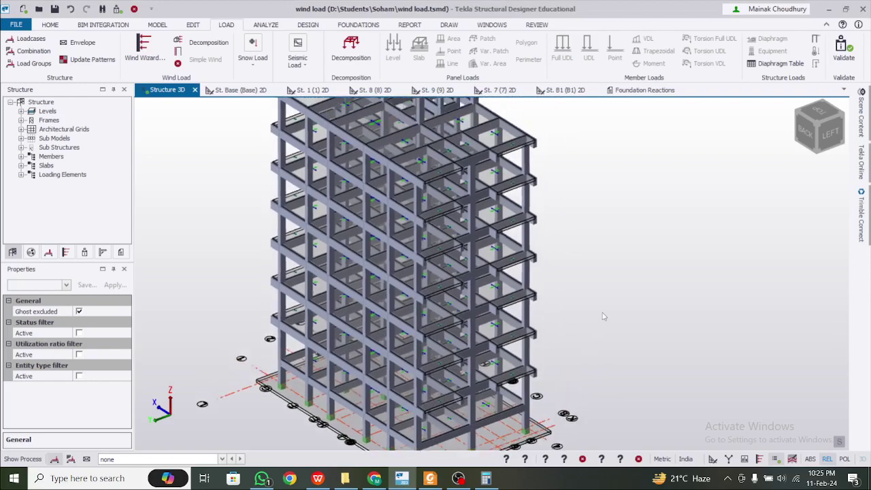
scroll(604, 307, down, 4)
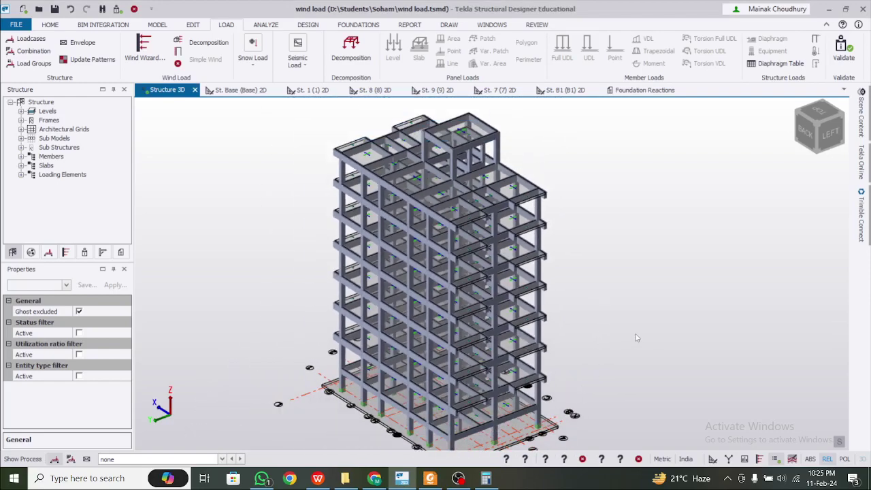
middle_drag(634, 336, 591, 371)
scroll(595, 387, up, 1)
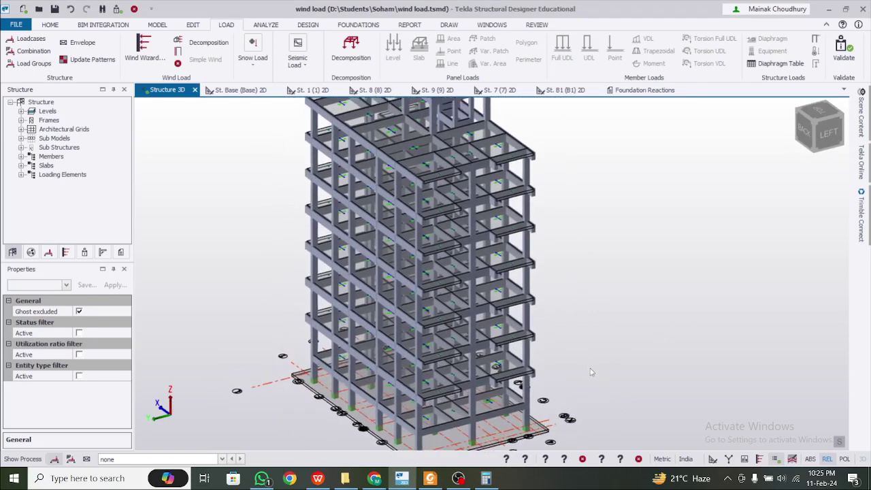
click(300, 25)
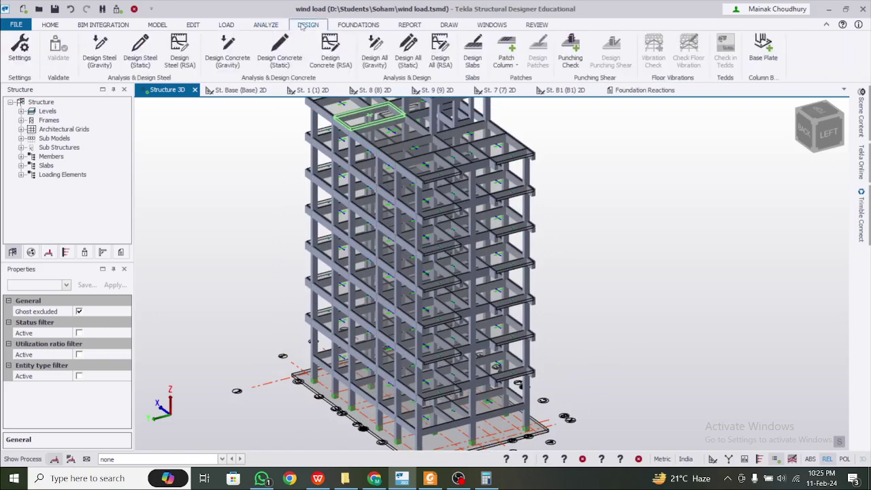
click(411, 59)
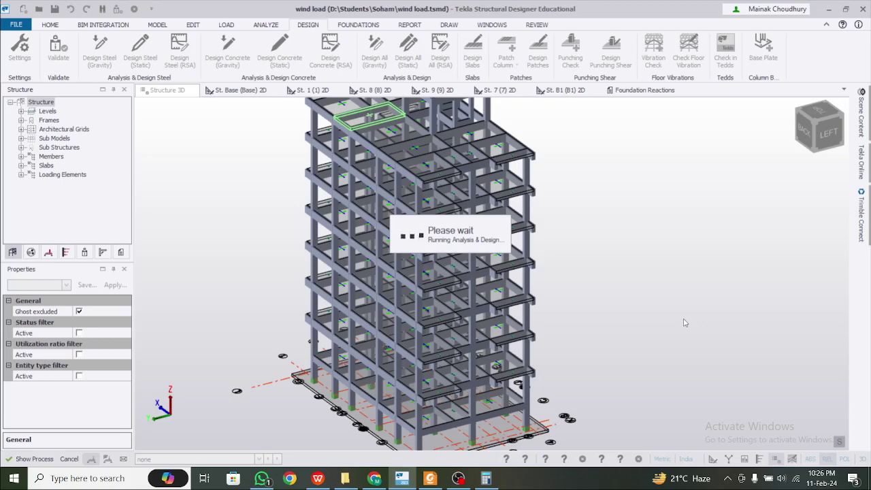
- Switch to the IS 875 PDF, review the Table 5 external pressure coefficients and note, and return to Tekla Structural Designer
click(430, 478)
scroll(391, 435, up, 4)
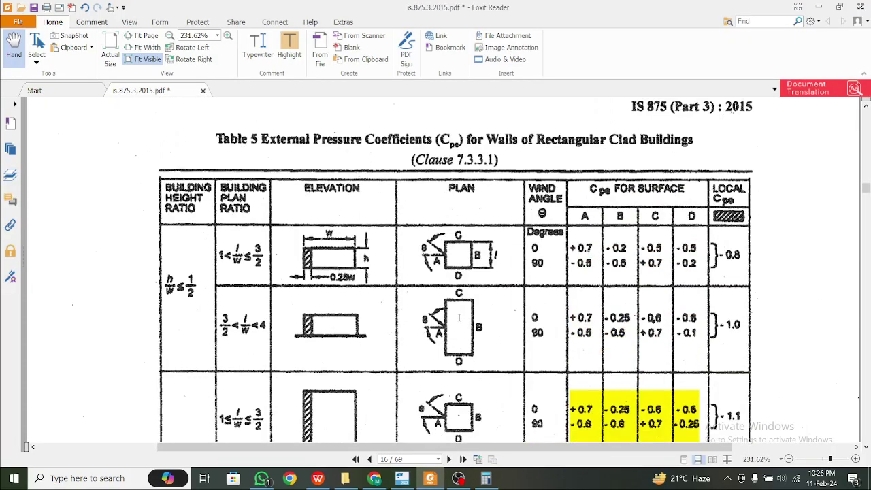
scroll(392, 435, down, 2)
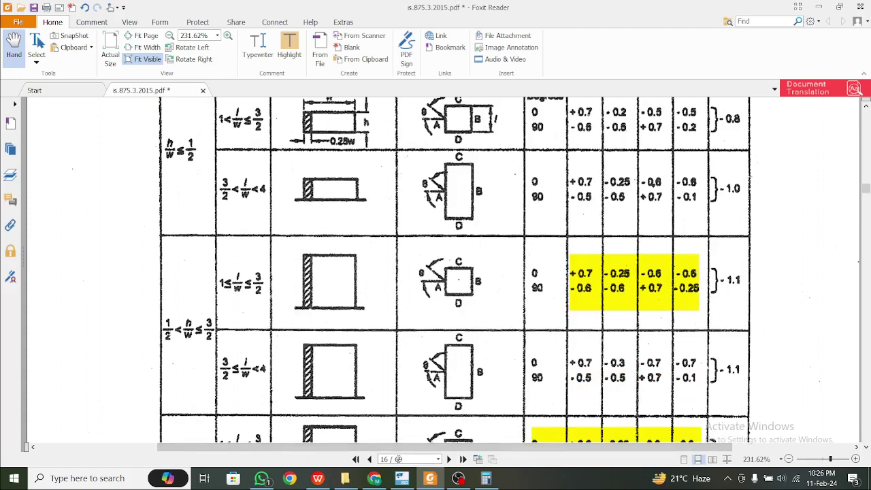
scroll(434, 380, down, 4)
scroll(433, 379, down, 4)
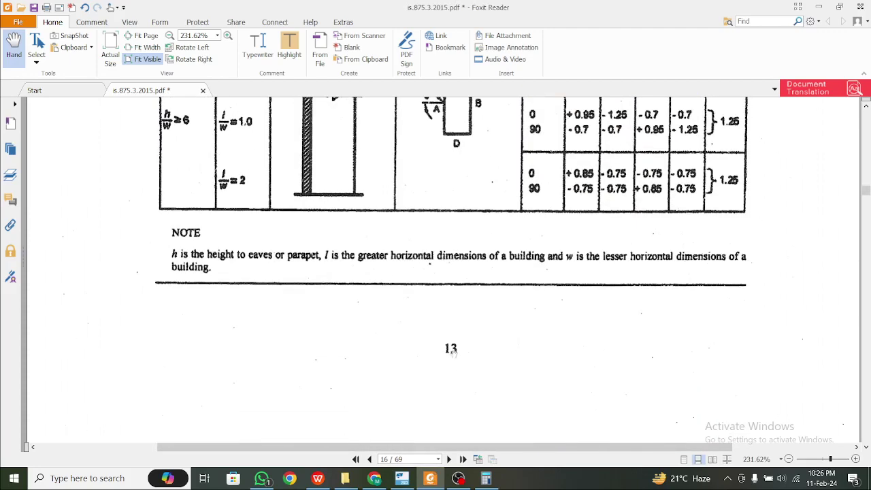
scroll(449, 369, up, 3)
scroll(449, 369, up, 3)
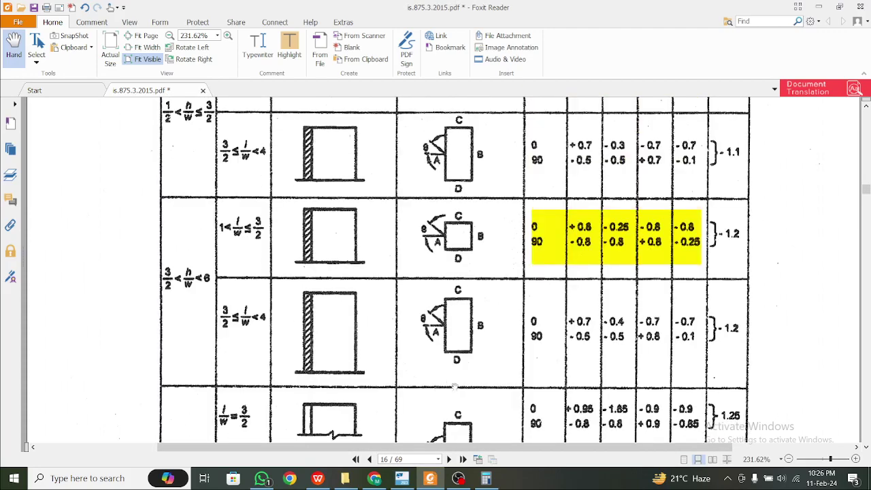
scroll(509, 348, up, 1)
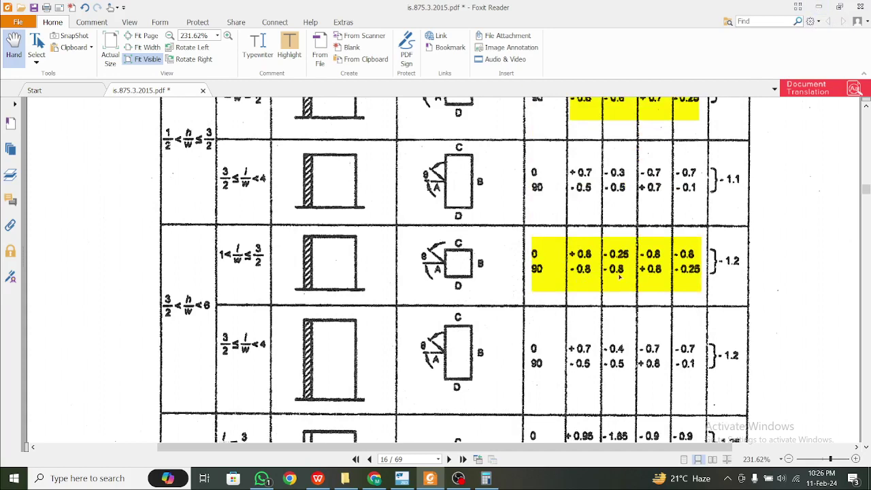
click(818, 7)
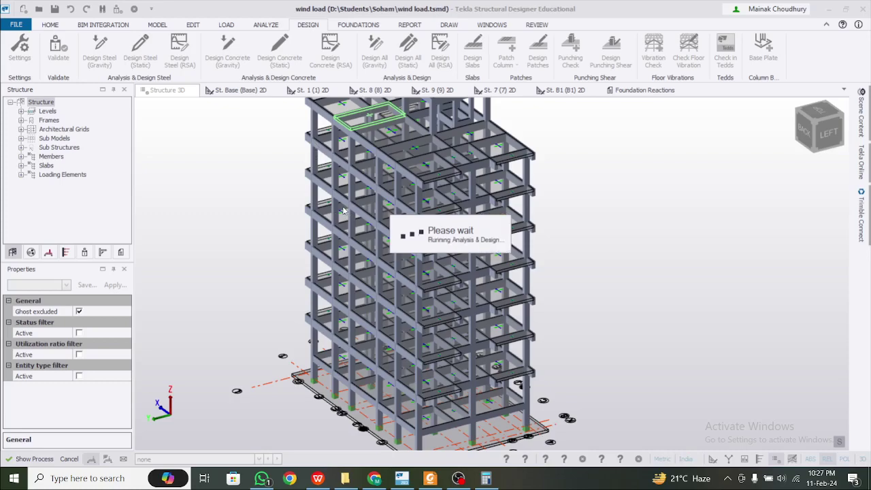
- Examine the design status of the members in the 3D model, especially the failing lowest-storey columns
scroll(512, 348, down, 3)
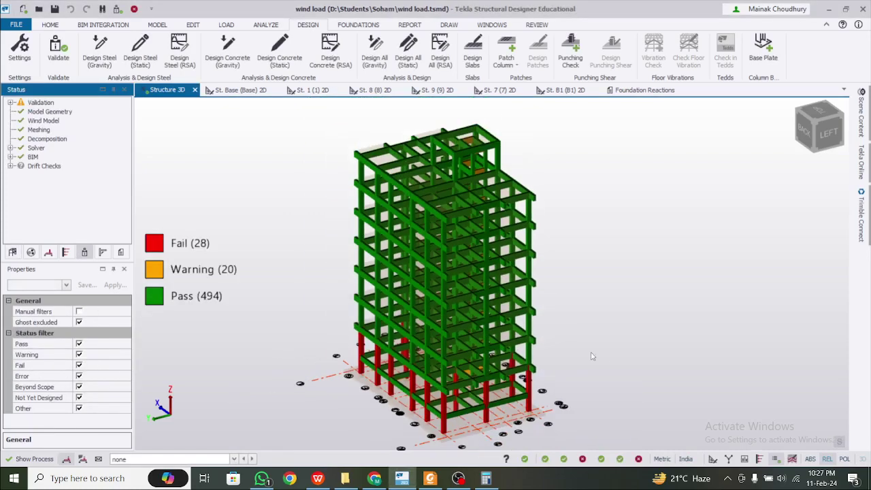
middle_drag(593, 356, 572, 352)
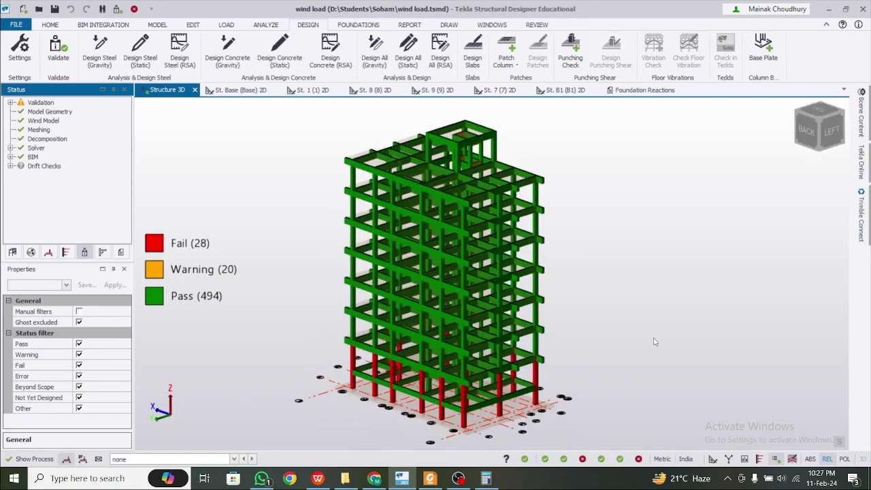
right_click(610, 351)
key(Escape)
scroll(595, 365, up, 5)
scroll(583, 351, up, 2)
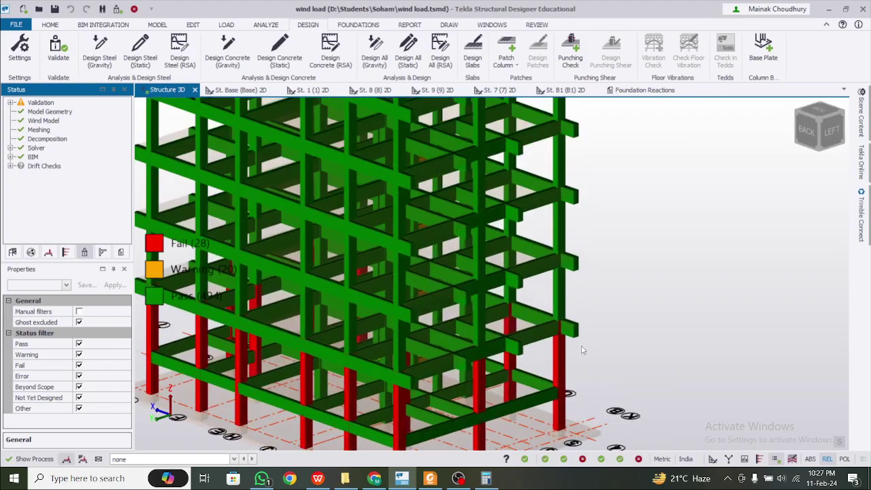
scroll(675, 352, down, 3)
middle_drag(675, 352, 647, 362)
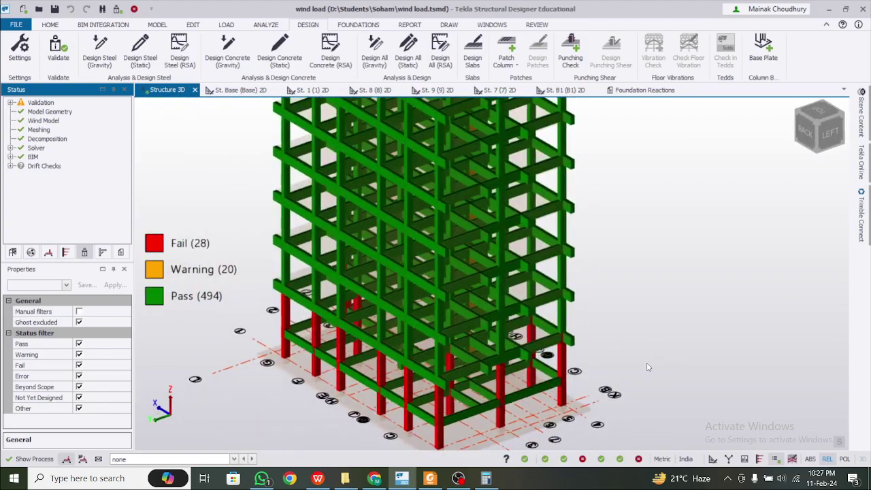
scroll(586, 319, down, 2)
middle_drag(589, 326, 608, 338)
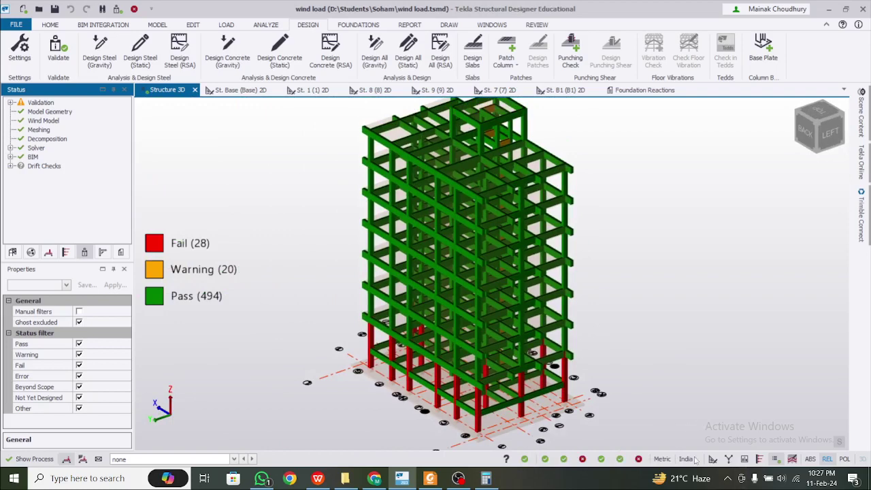
mouse_move(567, 382)
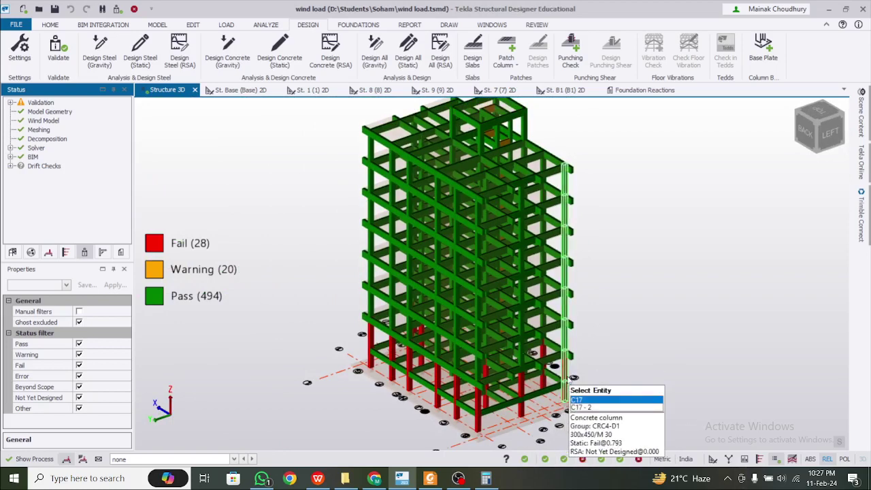
- Check the solver and structural views, and display the first-order linear member axial force results for loadcase Wind 0,Cpi 1
click(729, 460)
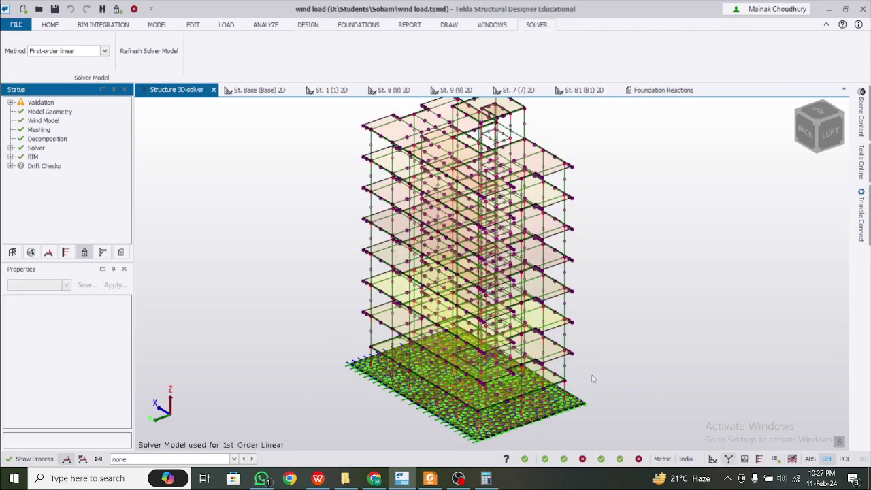
click(713, 459)
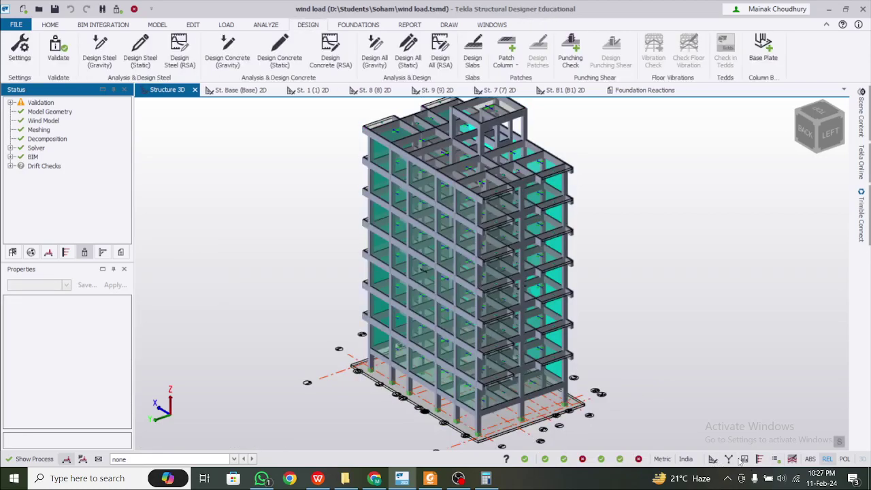
click(745, 460)
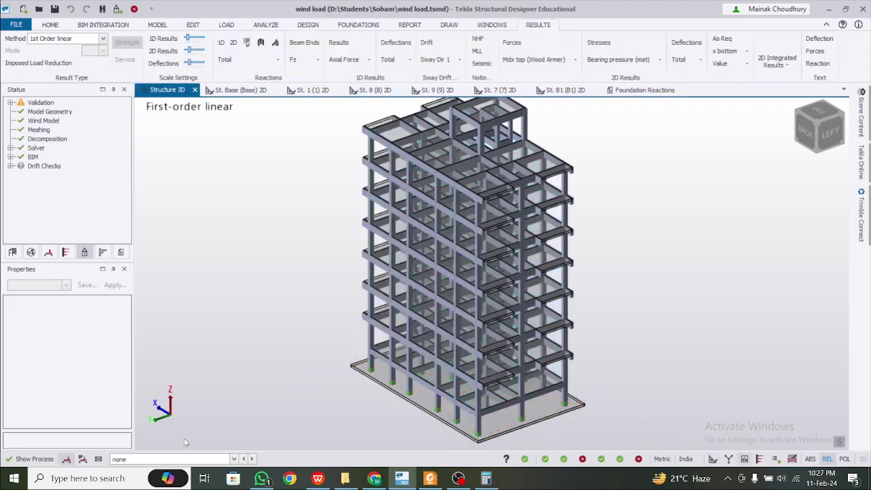
click(182, 459)
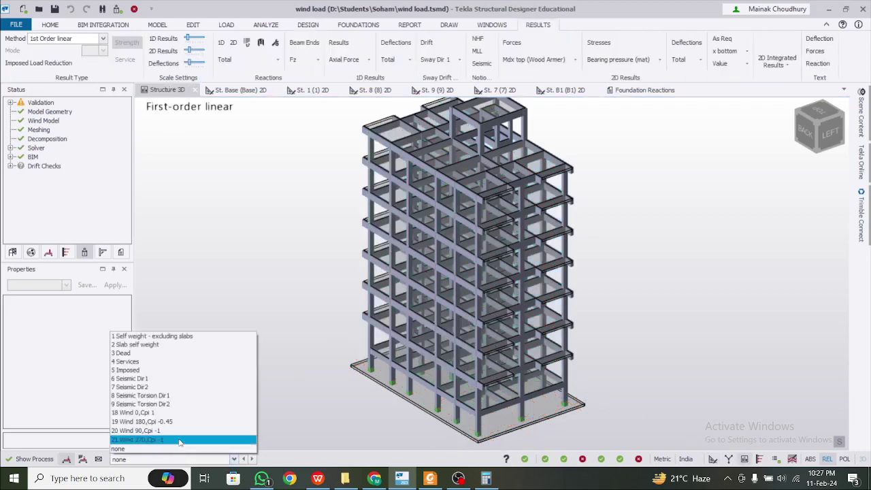
click(183, 413)
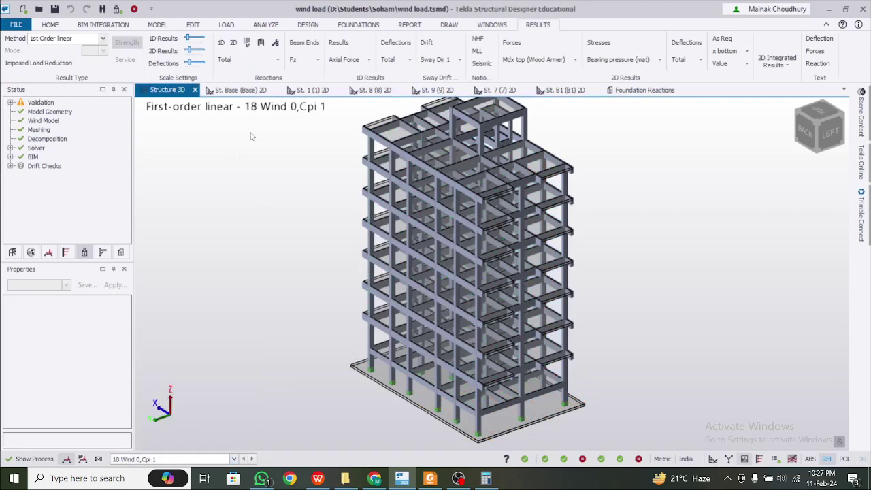
click(356, 60)
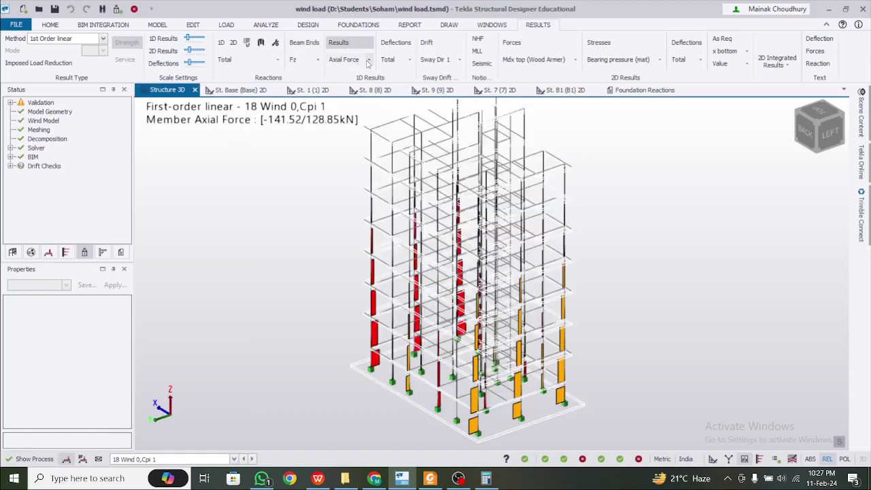
- Display the first-order linear major-axis and minor-axis member shear diagrams for loadcase Wind 0,Cpi 1
click(367, 61)
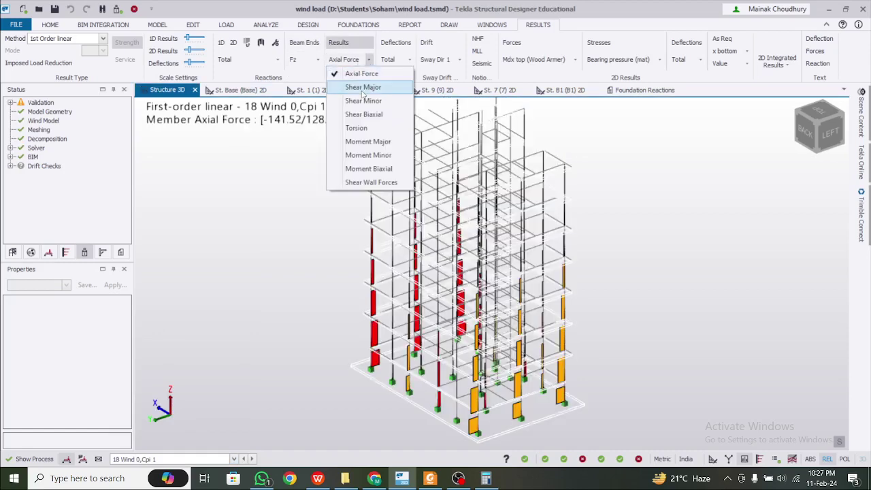
click(363, 87)
click(364, 65)
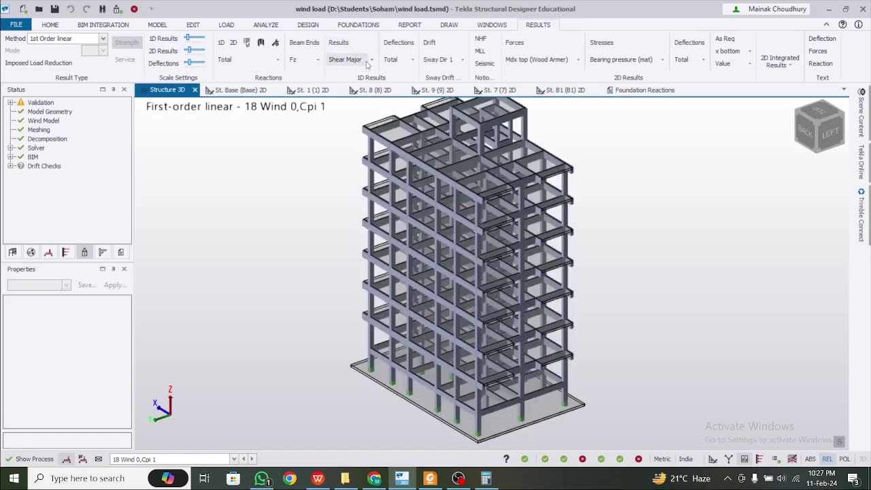
click(364, 64)
click(371, 60)
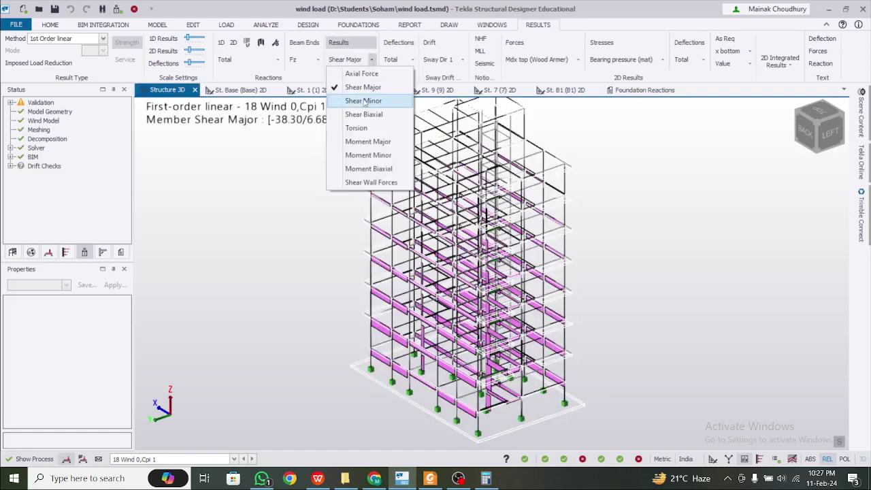
click(363, 100)
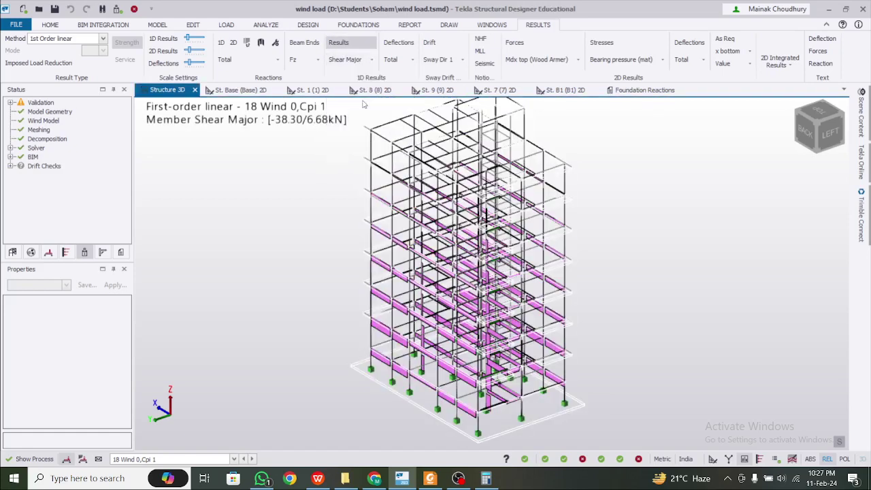
click(372, 60)
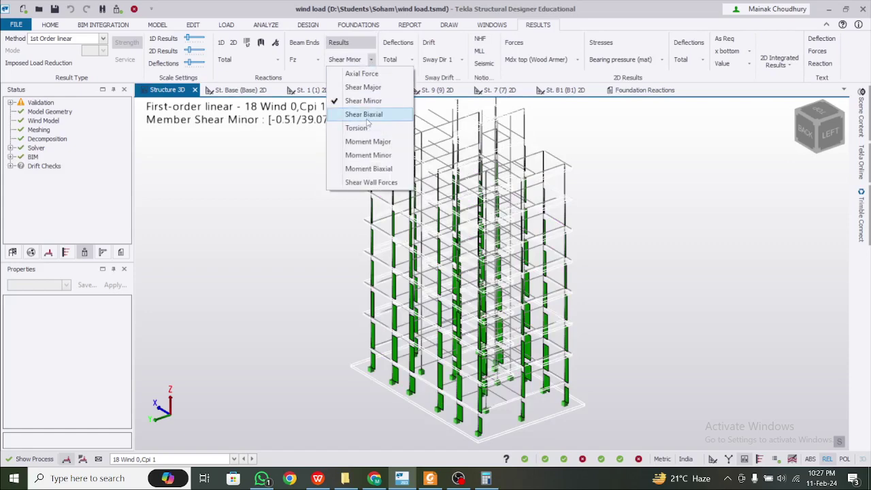
click(373, 62)
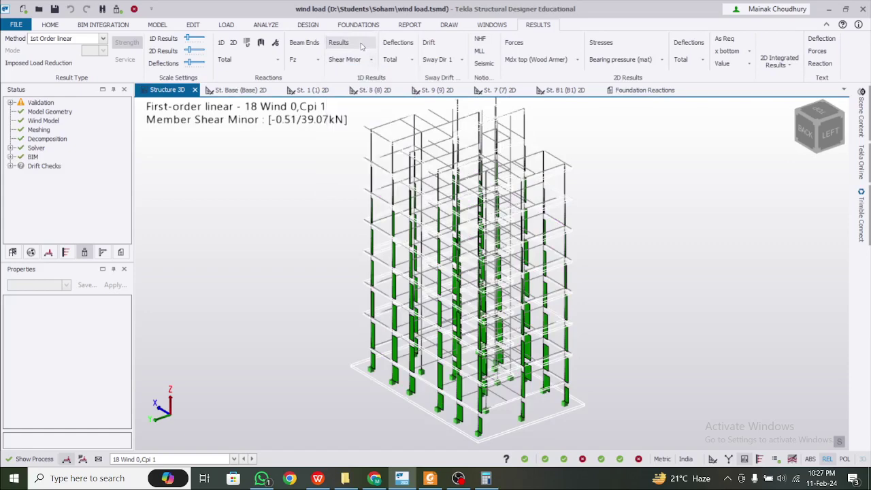
- Replace the member force diagrams with total member deflections and increase the deflection display scale
click(362, 46)
click(396, 43)
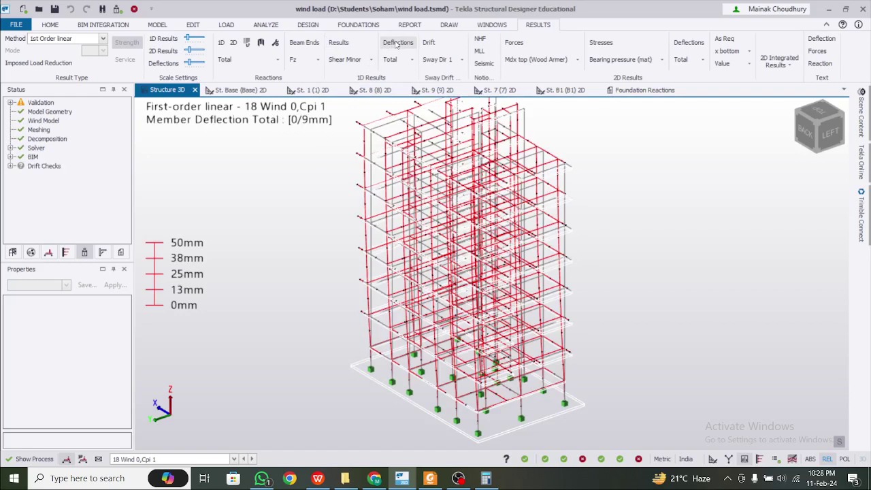
mouse_move(374, 162)
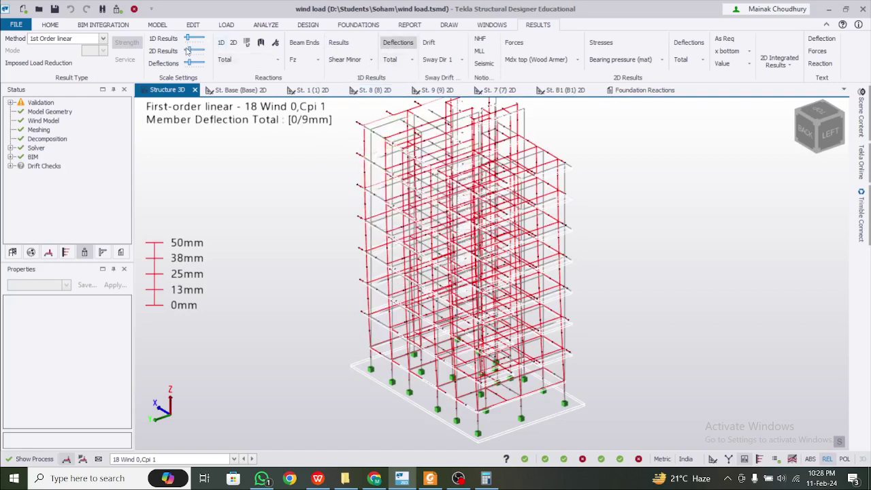
drag(193, 63, 200, 64)
drag(199, 63, 198, 63)
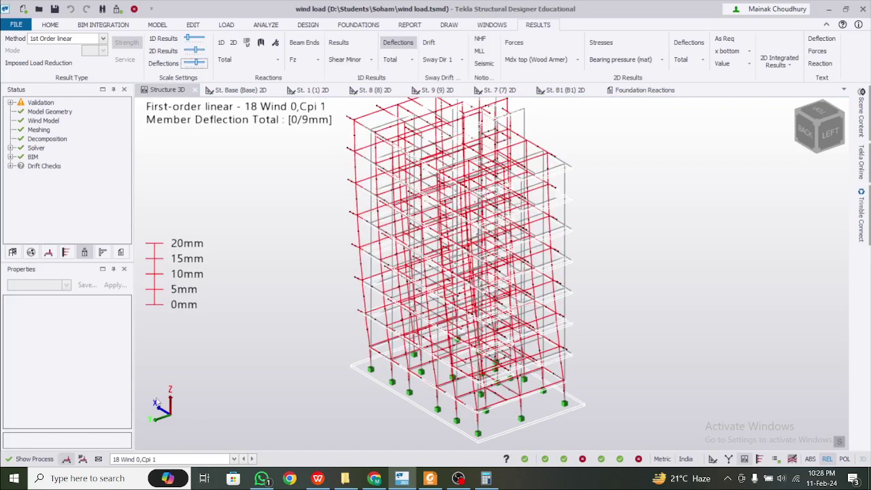
- Review the total member deflections for loadcases Wind 180,Cpi -0.45, Wind 90,Cpi -1 and Wind 270,Cpi -1
click(196, 462)
click(194, 422)
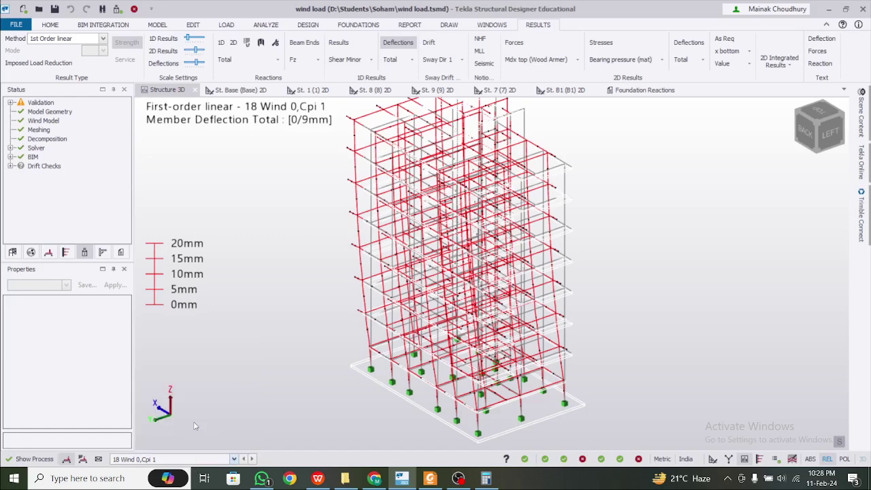
click(189, 460)
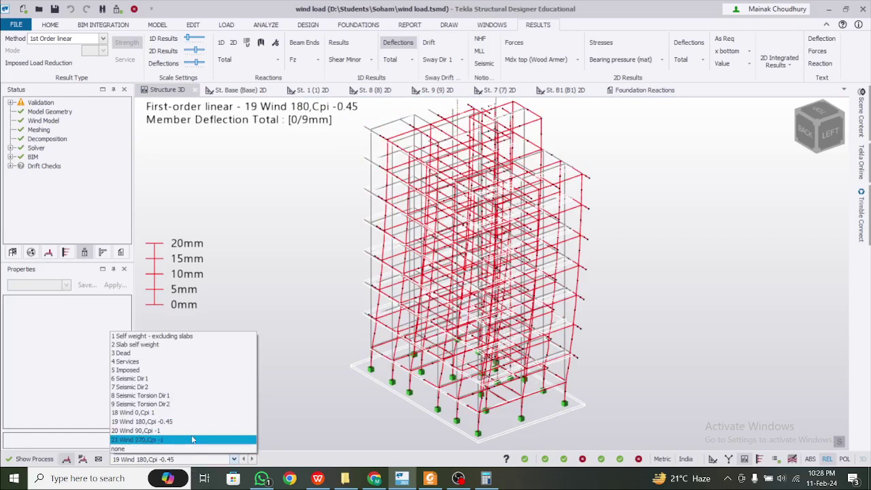
click(193, 431)
click(198, 462)
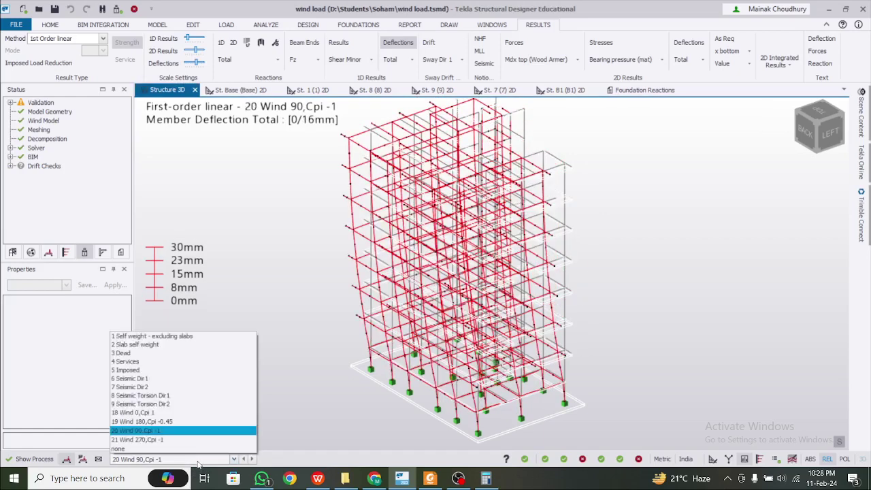
click(196, 440)
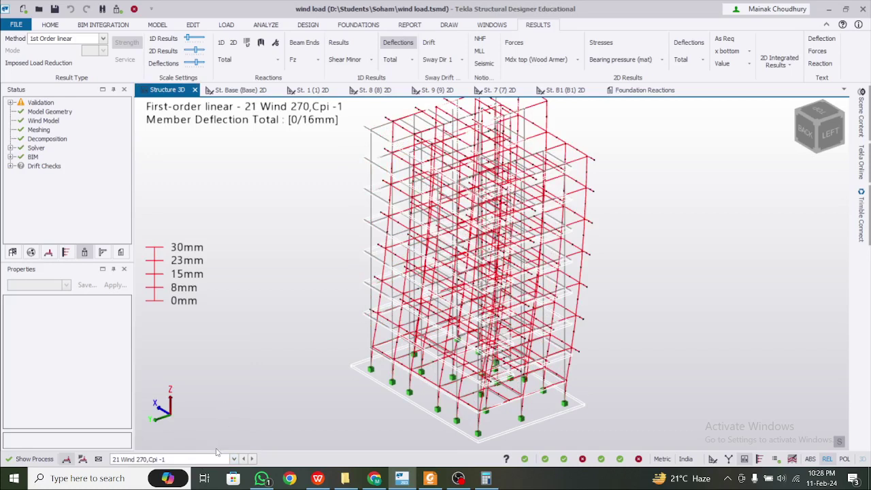
click(208, 459)
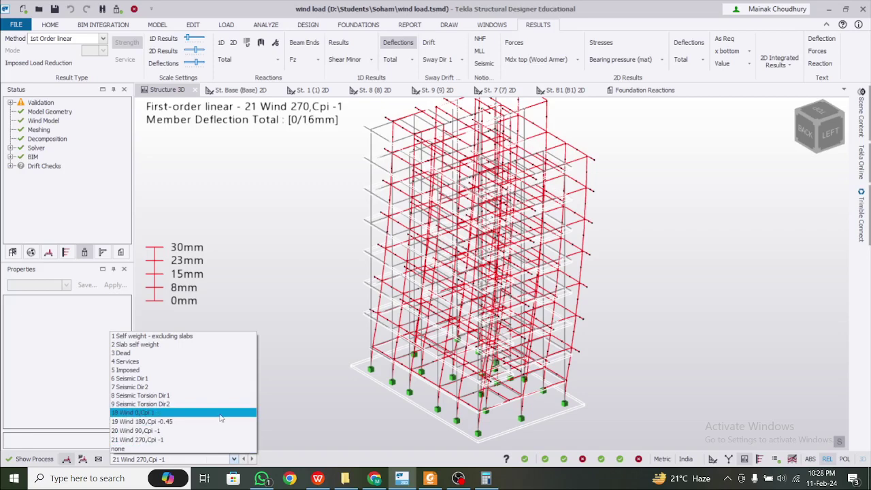
click(213, 460)
click(213, 461)
click(213, 461)
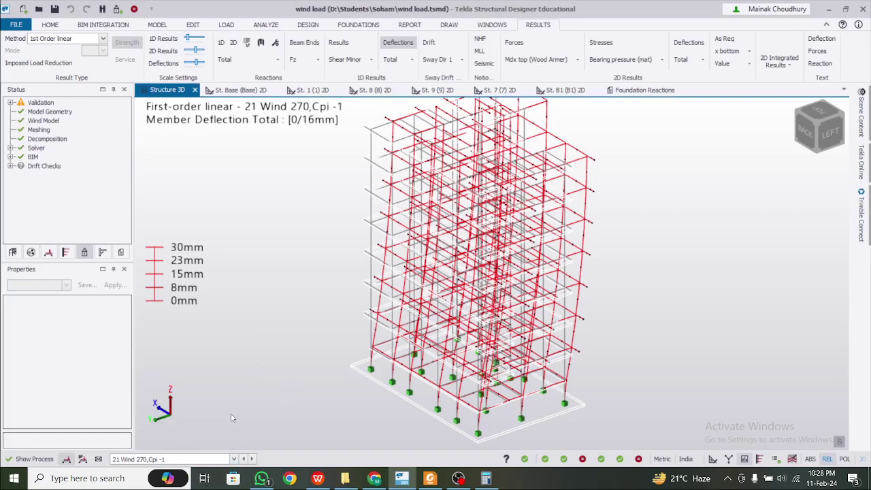
click(563, 274)
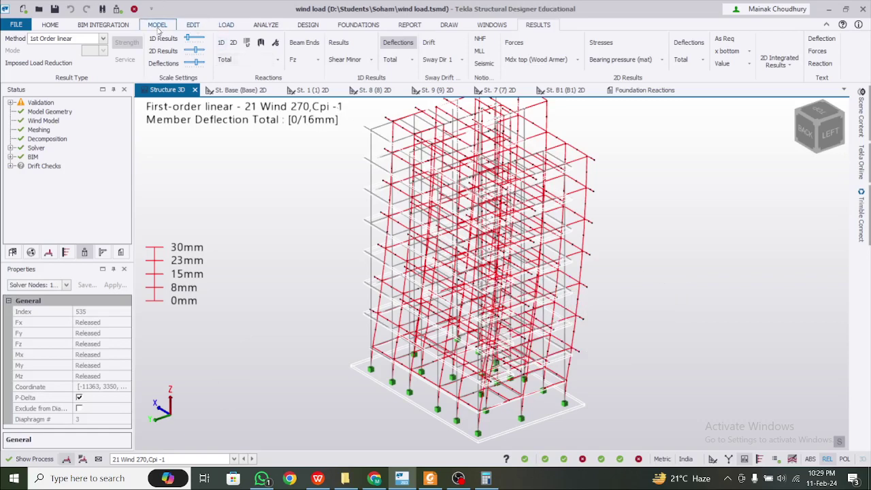
- Delete all existing wind loadcases from the wind loadcase list
click(228, 26)
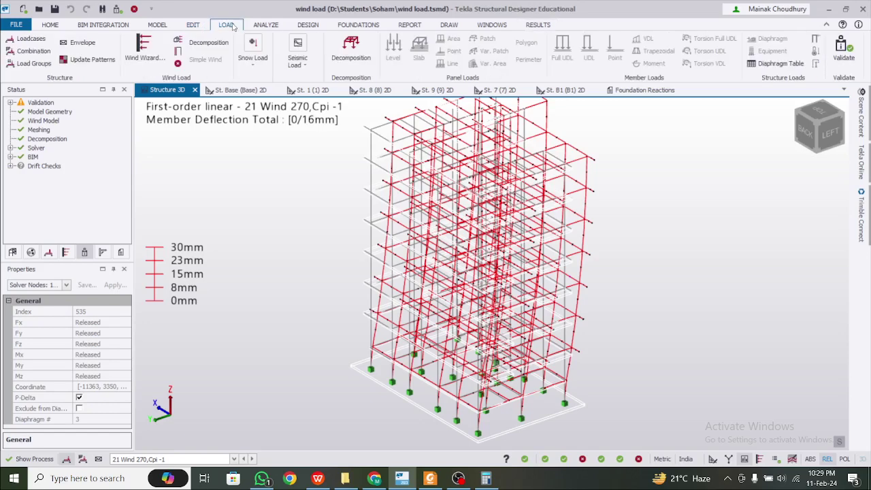
click(177, 64)
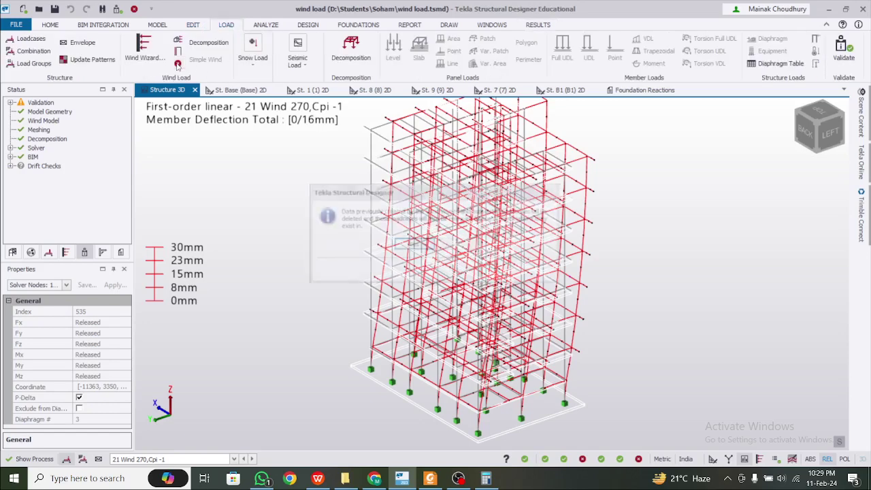
click(413, 244)
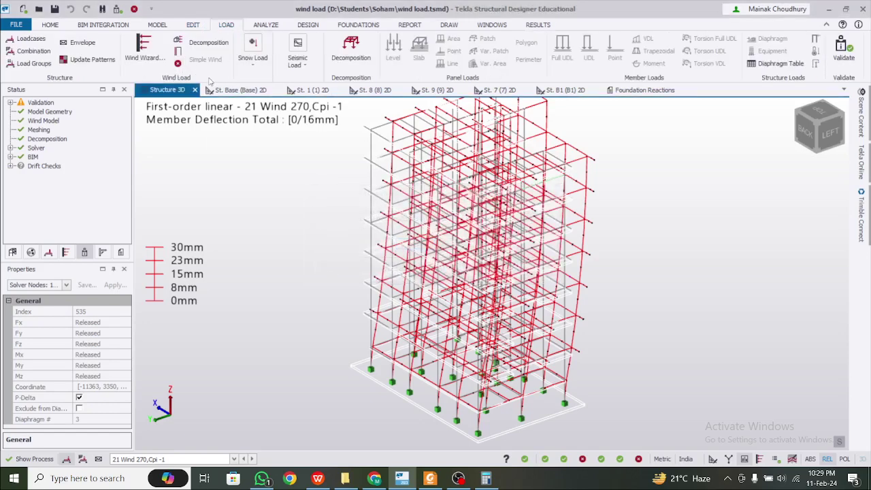
click(178, 52)
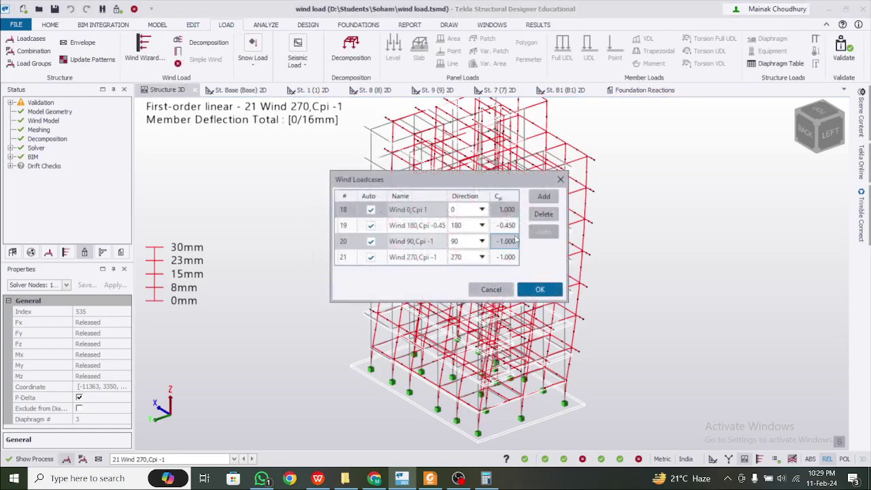
click(543, 215)
click(543, 215)
click(543, 215)
click(543, 215)
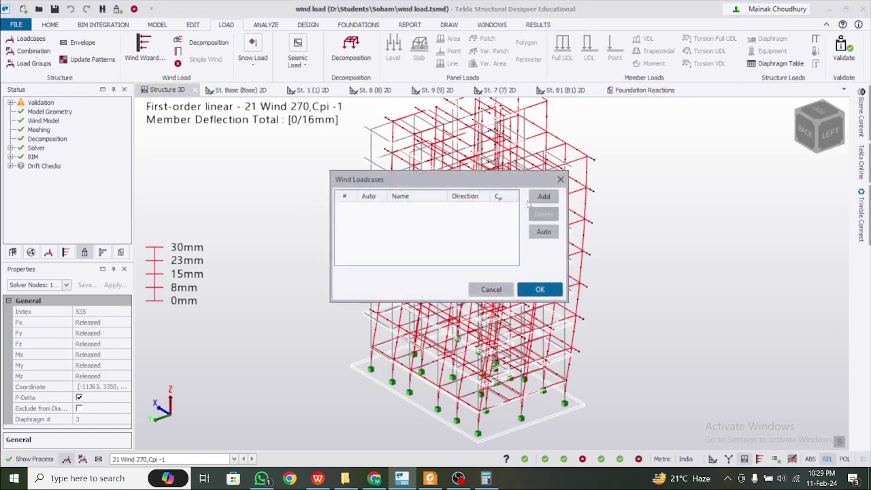
- Generate the wind loadcases automatically and set Cpi for the two direction 0 cases to -1 and 1
click(544, 231)
click(510, 241)
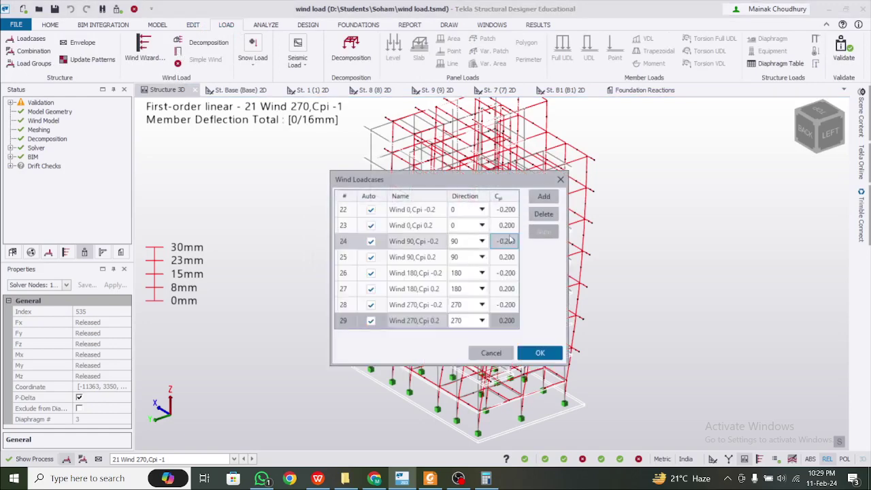
click(455, 257)
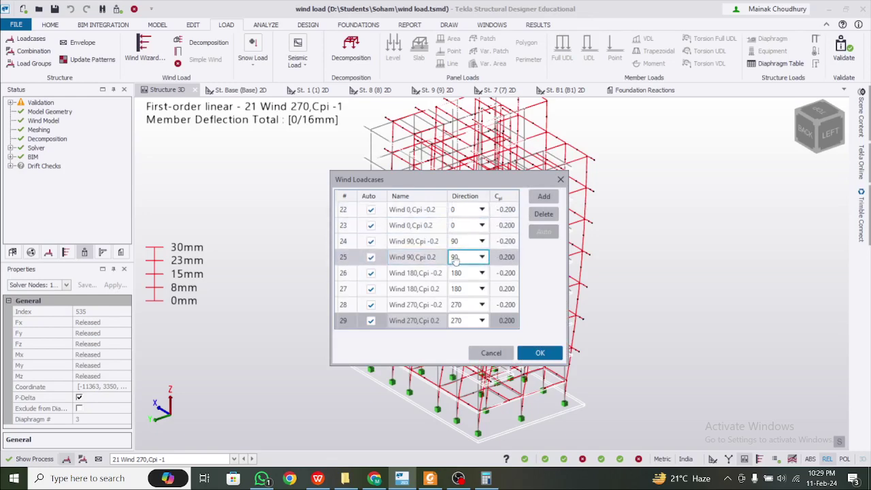
click(507, 210)
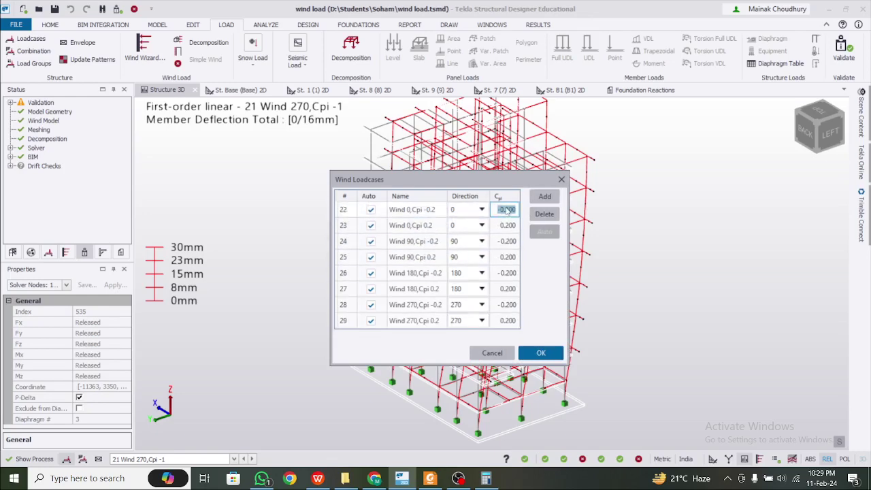
text(-1)
click(507, 225)
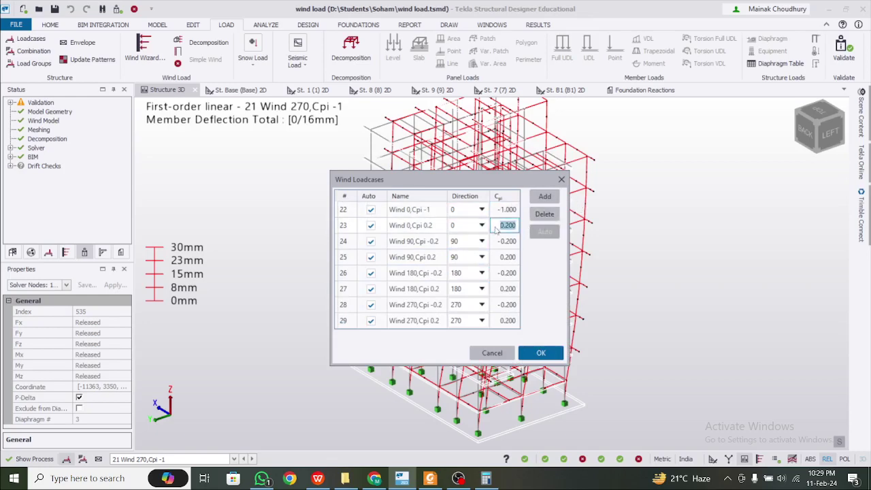
text(1)
- Set Cpi to -1 and 1 for the paired wind loadcases in directions 90 and 180
click(507, 241)
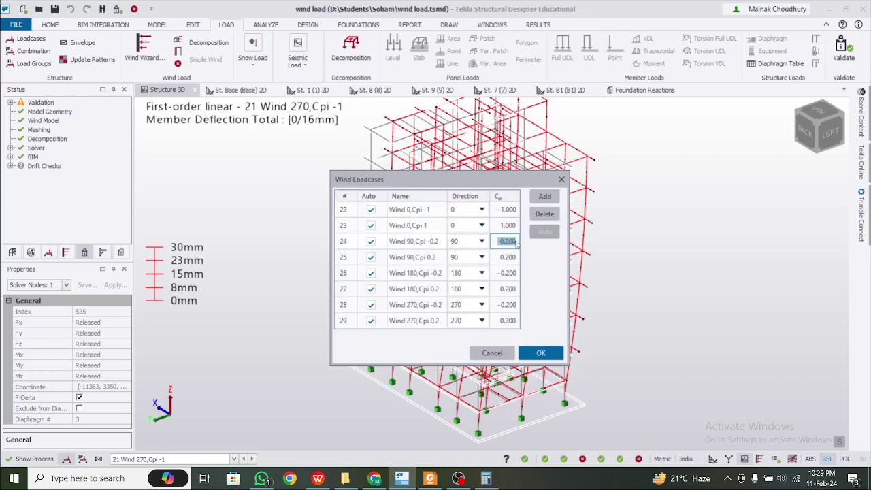
text(-1)
click(508, 256)
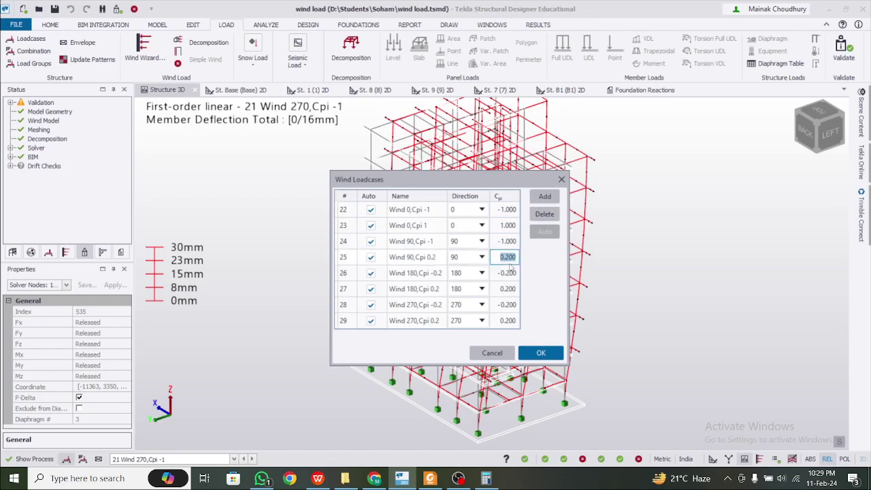
text(1)
click(511, 279)
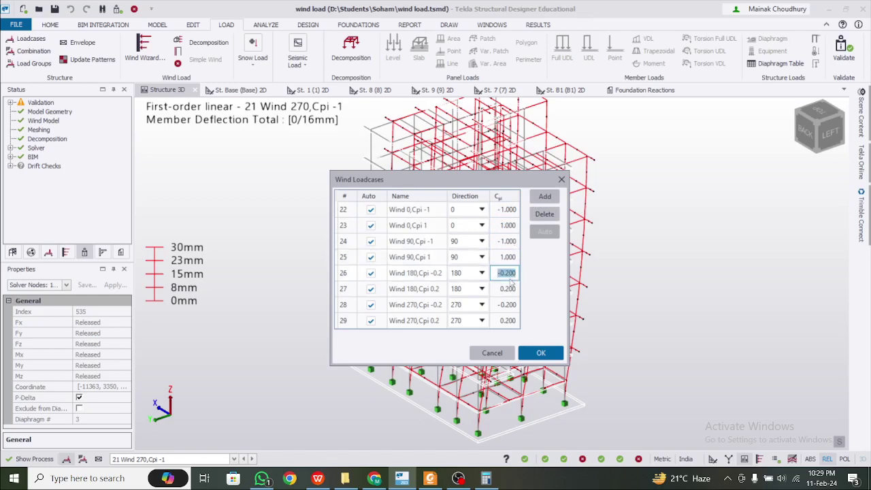
text(-1)
click(510, 288)
text(1)
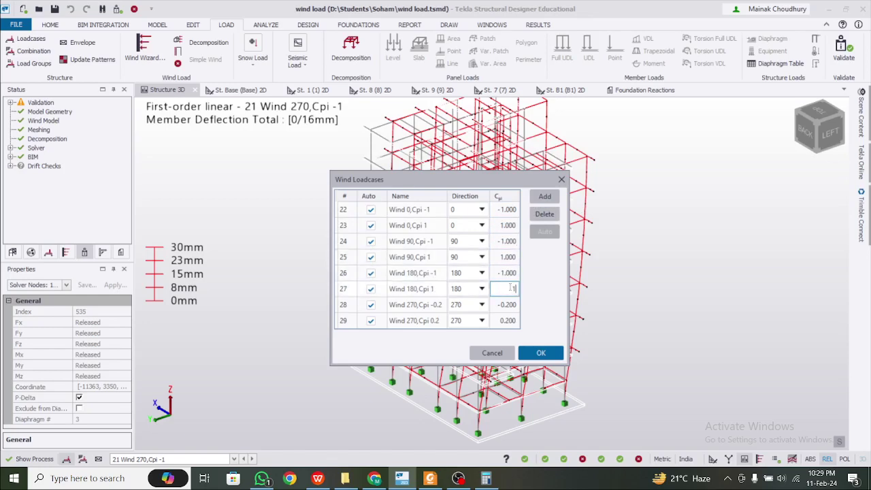
- Set Cpi to -1 and 1 for the direction 270 wind loadcases and apply the list, accepting removal of the old loadcases
click(509, 305)
text(-)
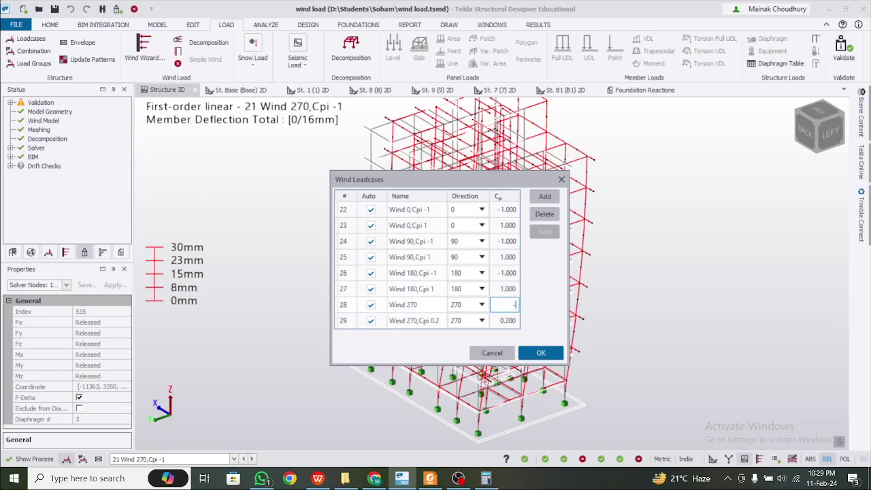
text(1)
click(508, 320)
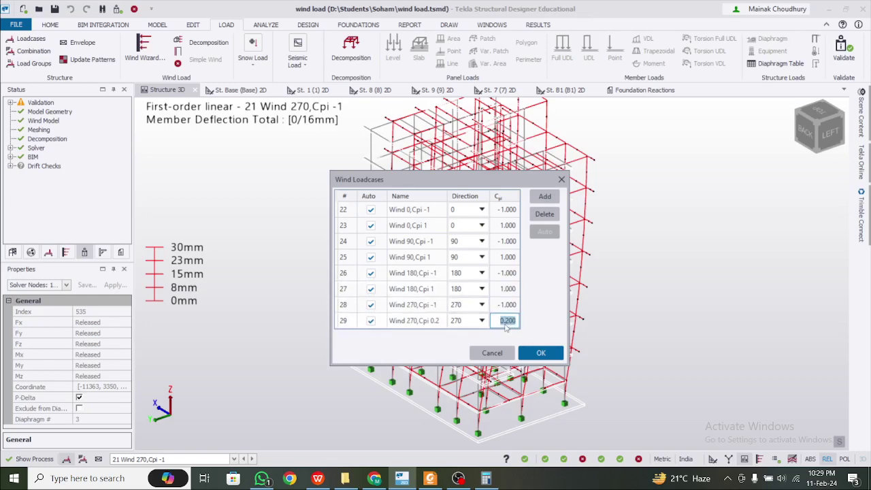
text(1)
click(534, 353)
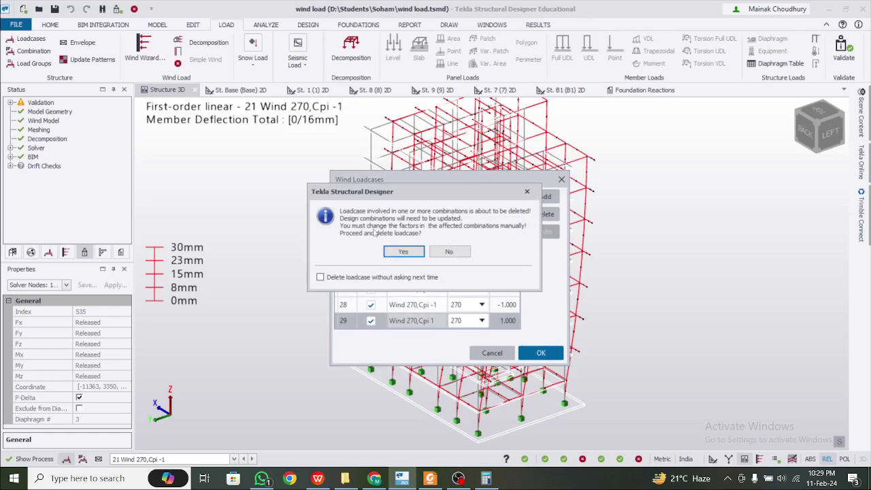
click(402, 252)
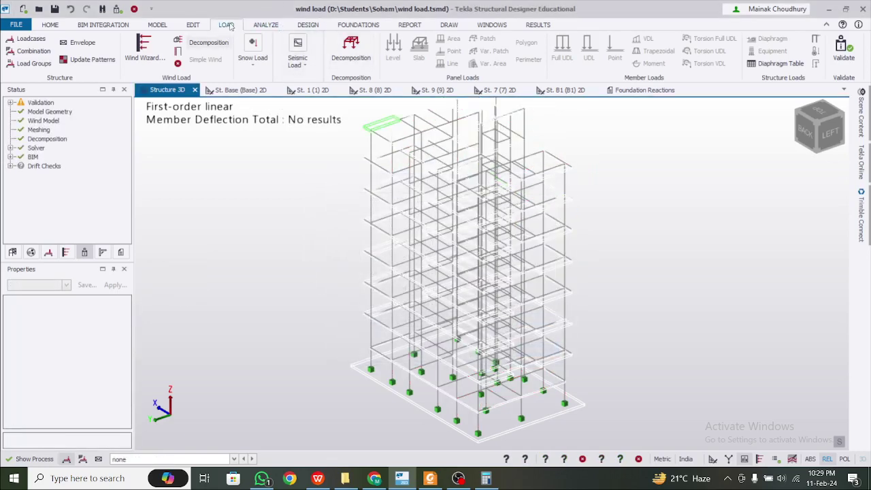
- Regenerate the design combinations for the Operating scenario, deleting all previously generated ones, and accept the new list
click(31, 51)
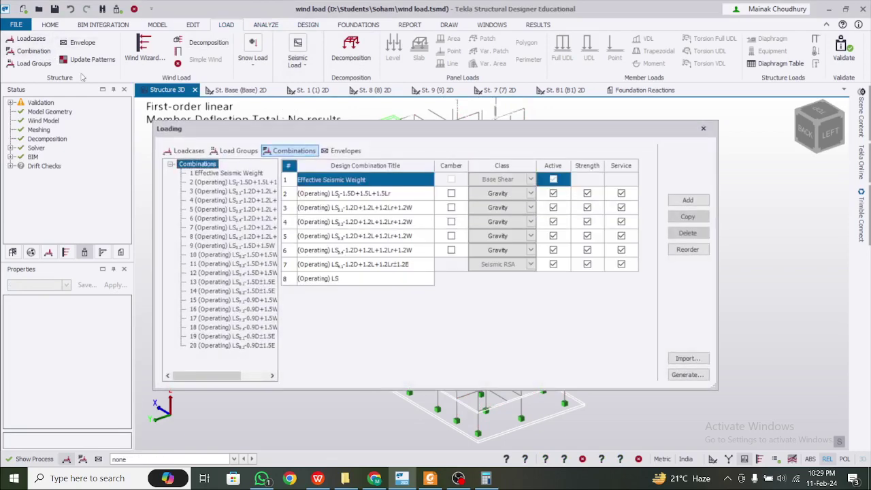
click(688, 375)
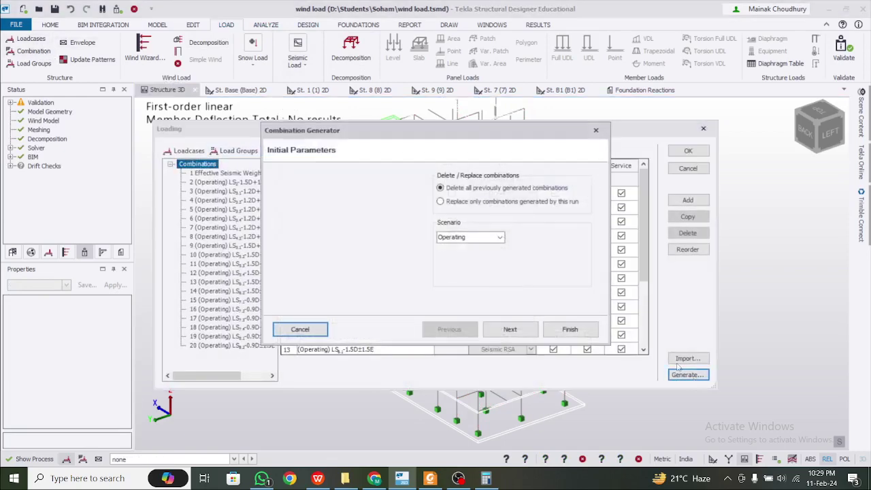
click(509, 329)
click(509, 329)
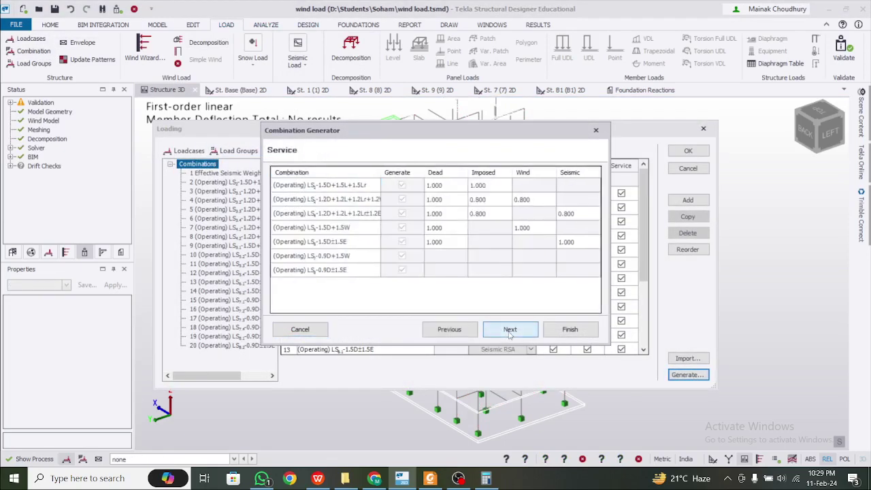
click(509, 329)
click(570, 329)
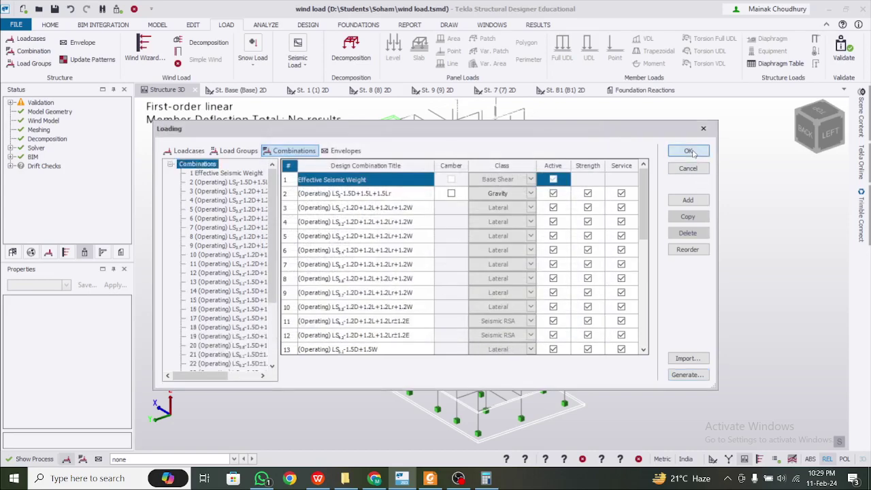
click(688, 150)
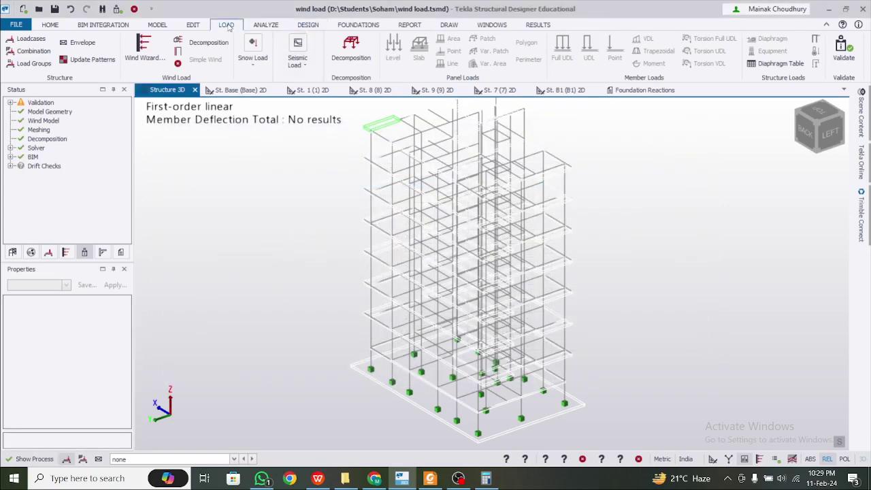
- Run Design All (Static) for the building and display the results view of the 3D structure
click(307, 24)
click(409, 59)
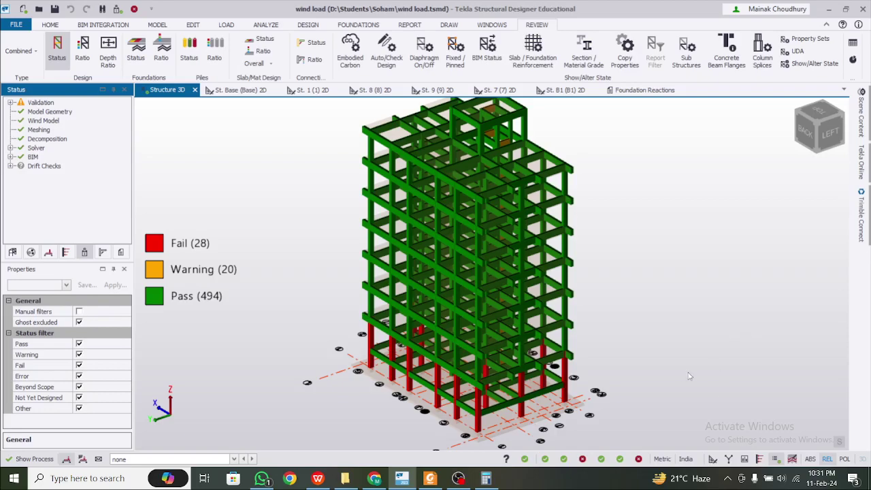
click(728, 459)
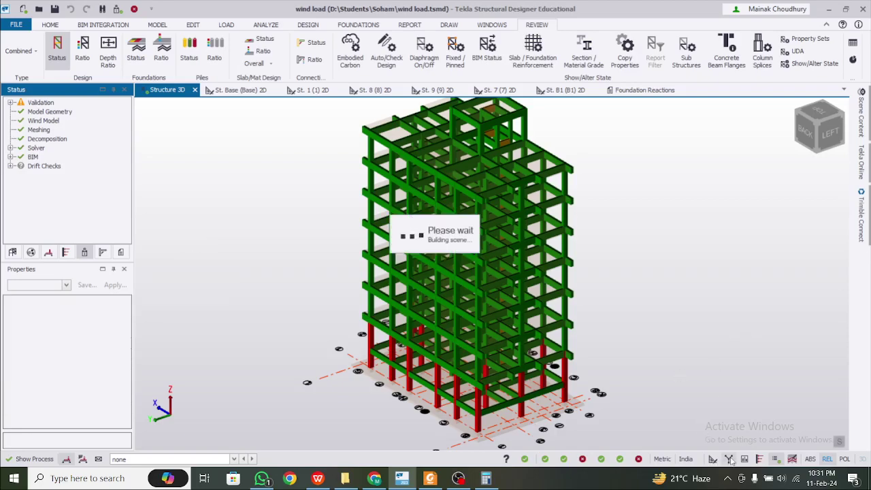
click(713, 460)
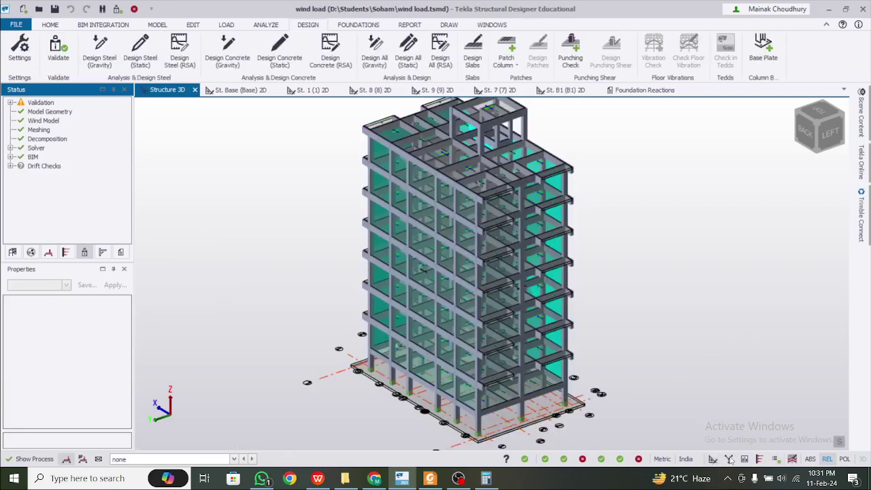
click(743, 459)
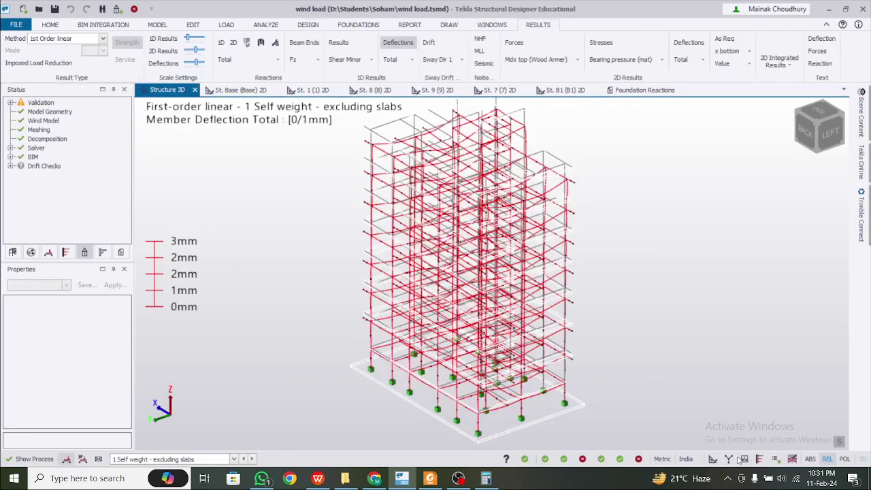
- Display the member deflections for wind loadcases Wind 0,Cpi -1, Wind 0,Cpi 1 and Wind 90,Cpi -1 in turn
click(209, 457)
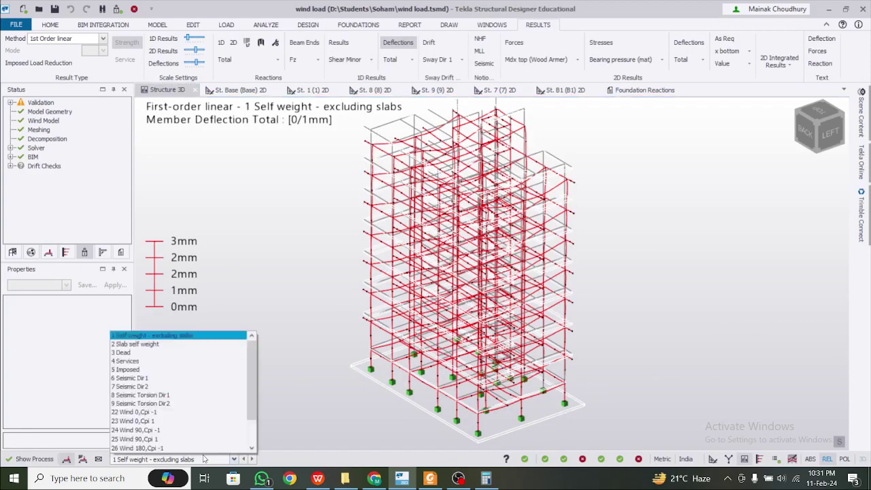
key(Escape)
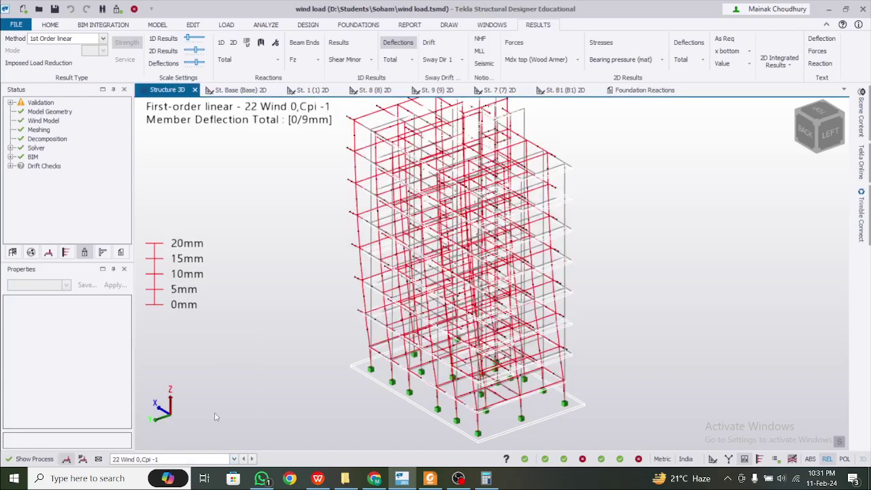
click(204, 459)
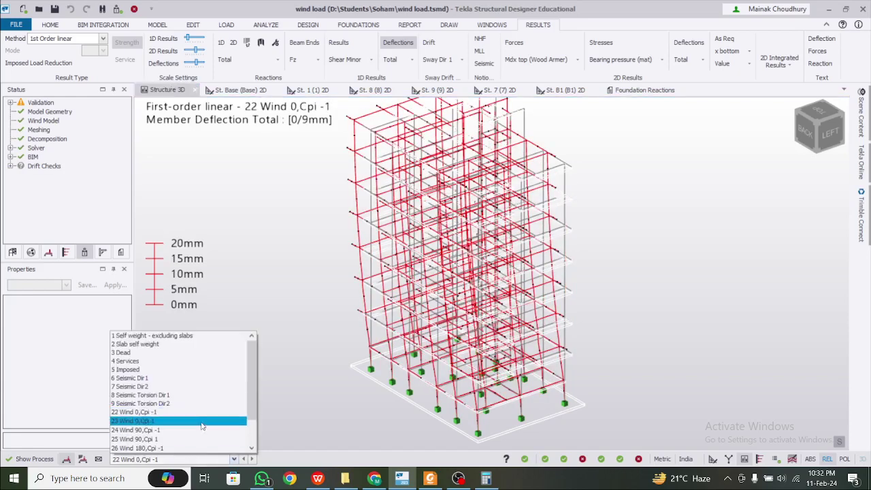
click(202, 426)
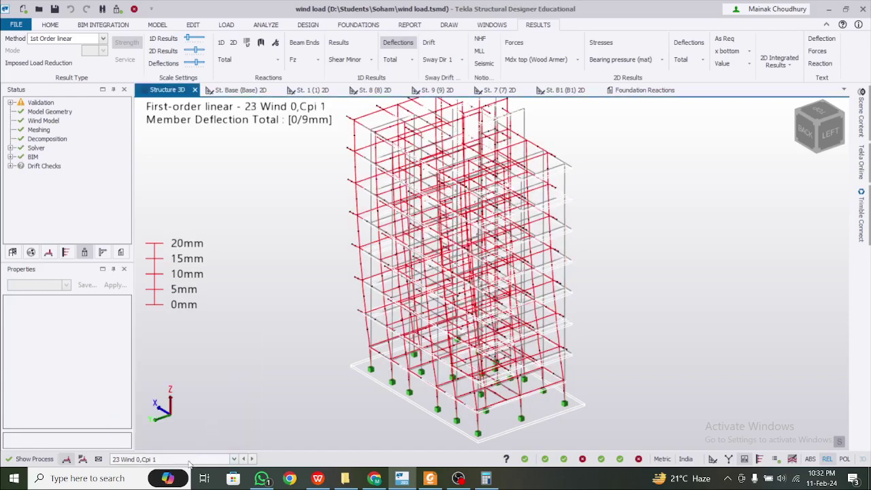
click(194, 459)
click(196, 430)
- Compare the member deflections of the direction 180 and direction 270 wind loadcases for Cpi -1 and Cpi 1
click(196, 459)
scroll(200, 439, down, 2)
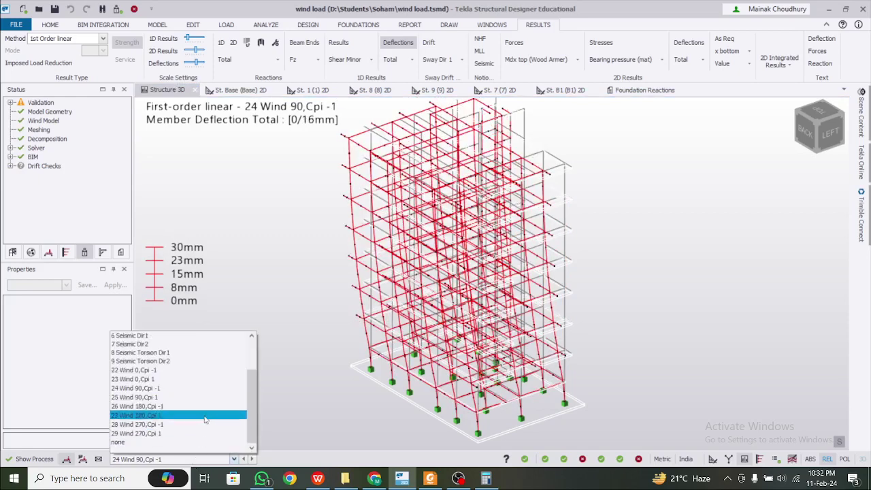
click(203, 415)
click(201, 459)
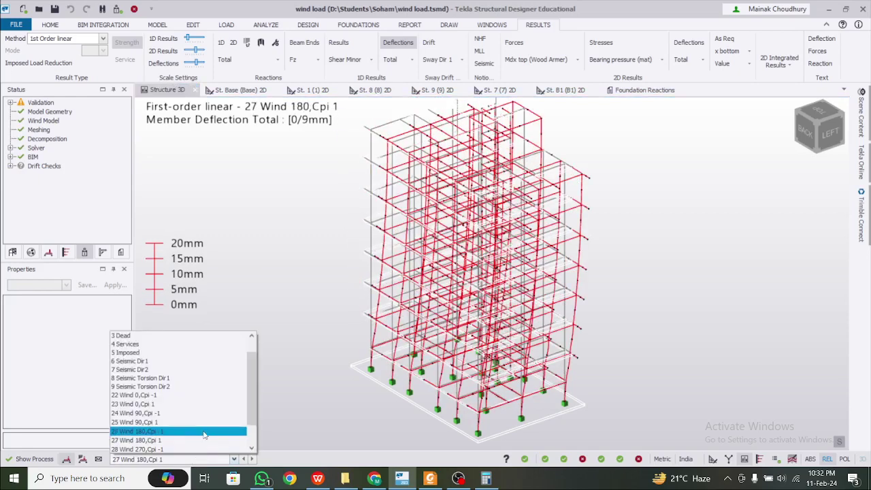
scroll(202, 441, down, 1)
click(199, 433)
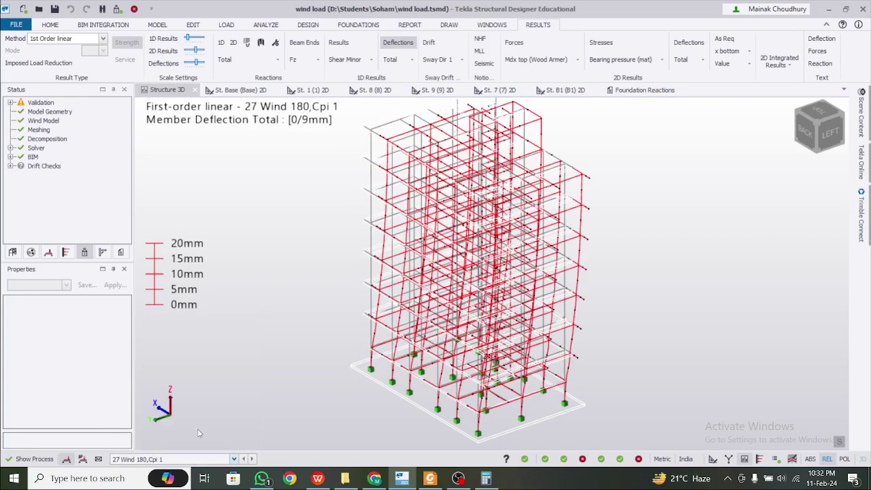
click(200, 459)
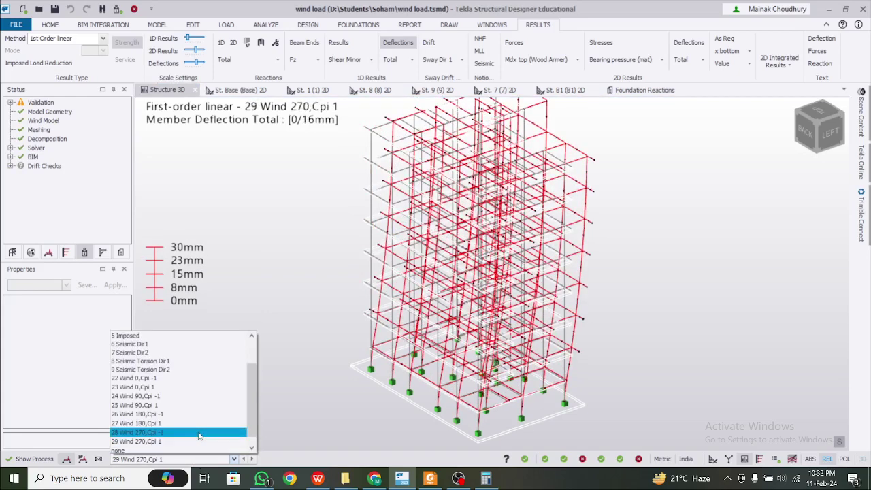
click(198, 433)
click(196, 459)
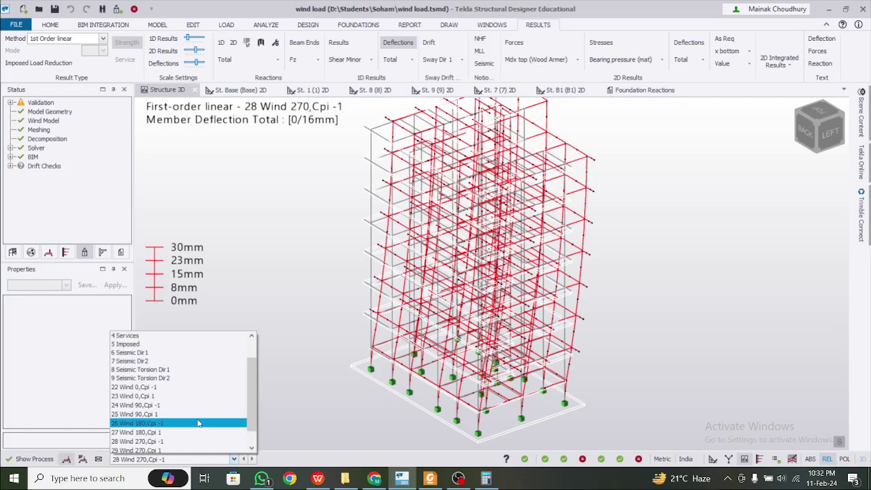
click(198, 423)
click(196, 460)
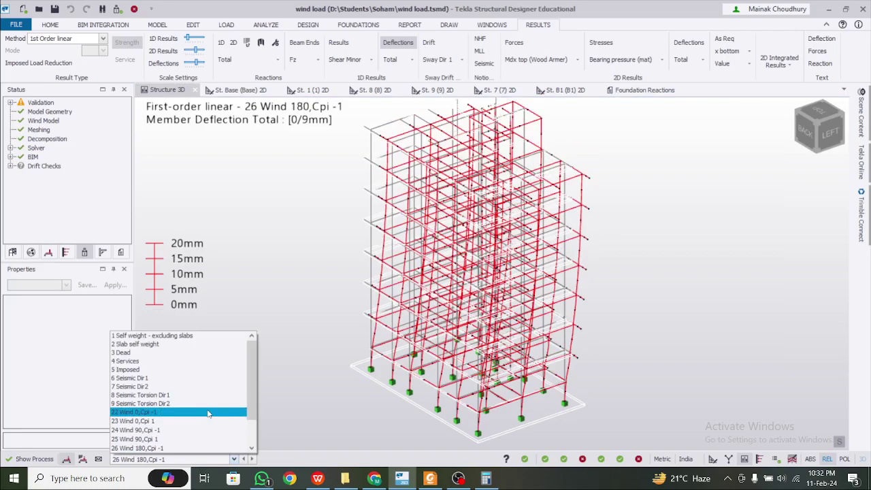
- Check the external pressure coefficient table in is.875.3.2015.pdf in Foxit Reader and return to the structural model
click(429, 478)
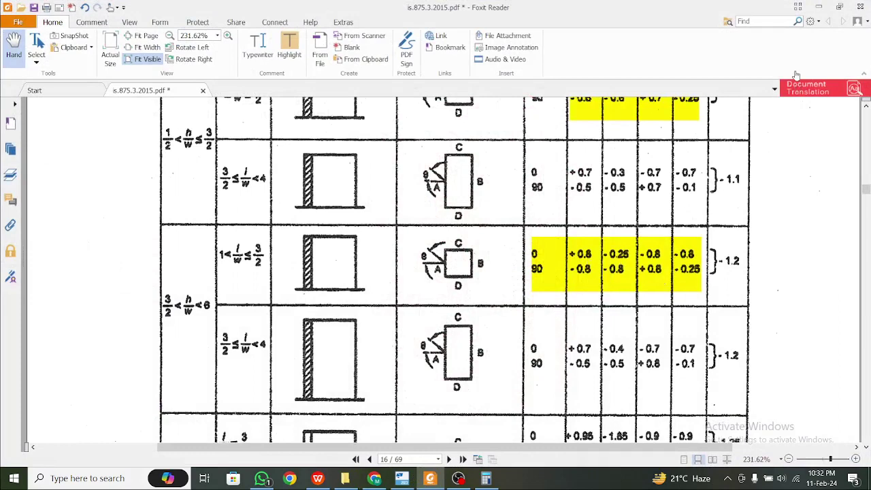
click(818, 9)
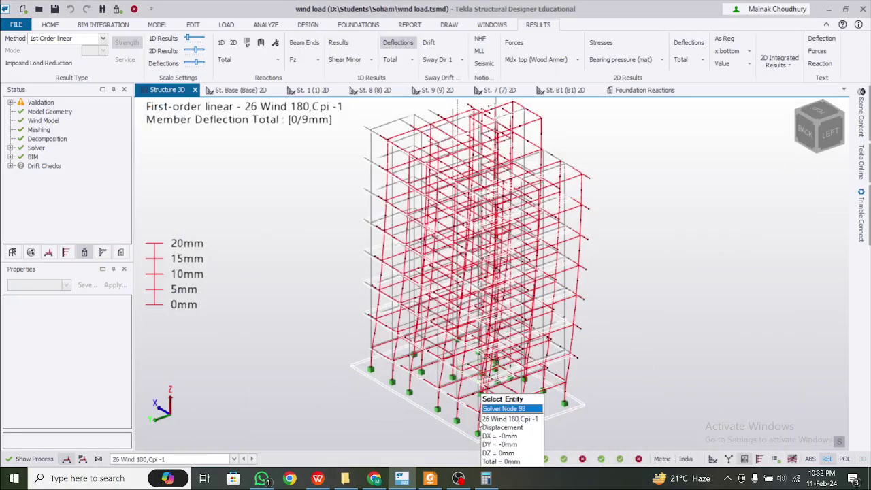
scroll(591, 414, up, 2)
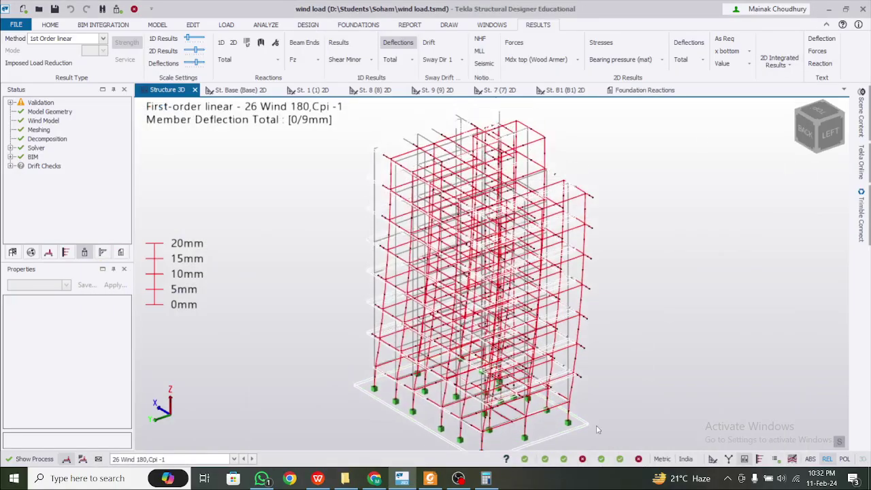
- Switch to the WPS wind load spreadsheet and inspect the X and Z windward and leeward net pressure coefficient cells
click(318, 478)
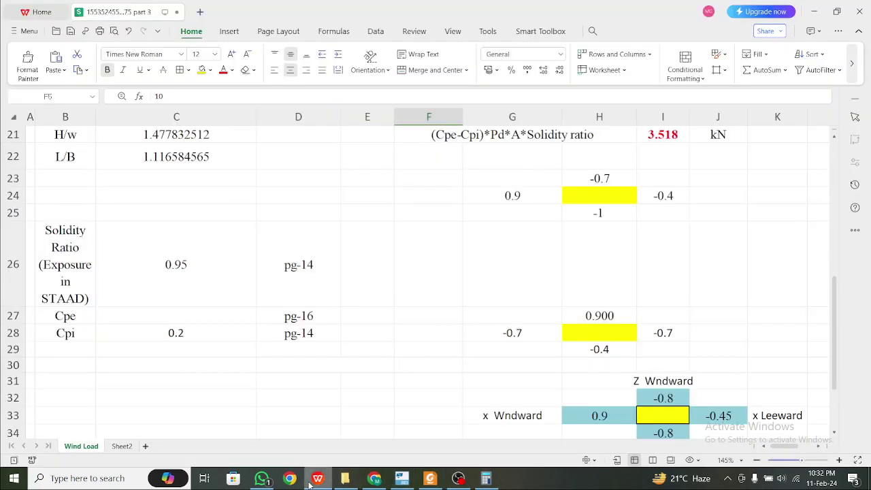
scroll(470, 348, down, 1)
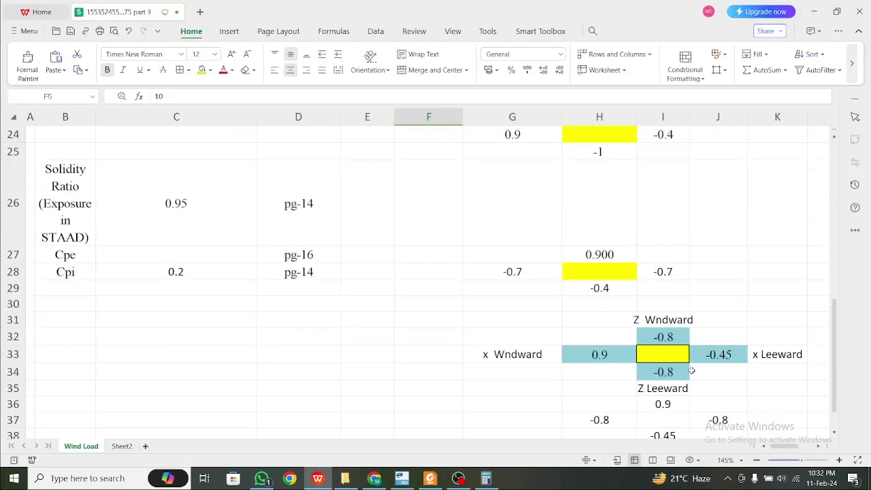
click(667, 336)
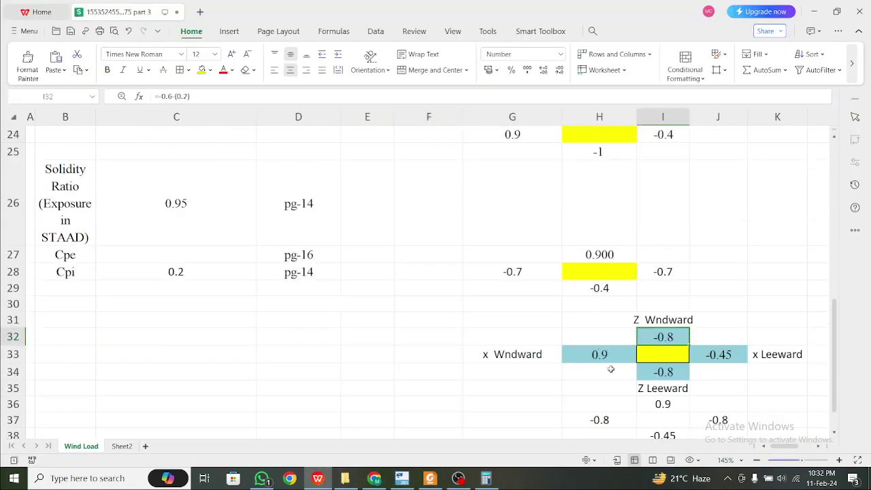
click(613, 359)
click(681, 383)
click(719, 352)
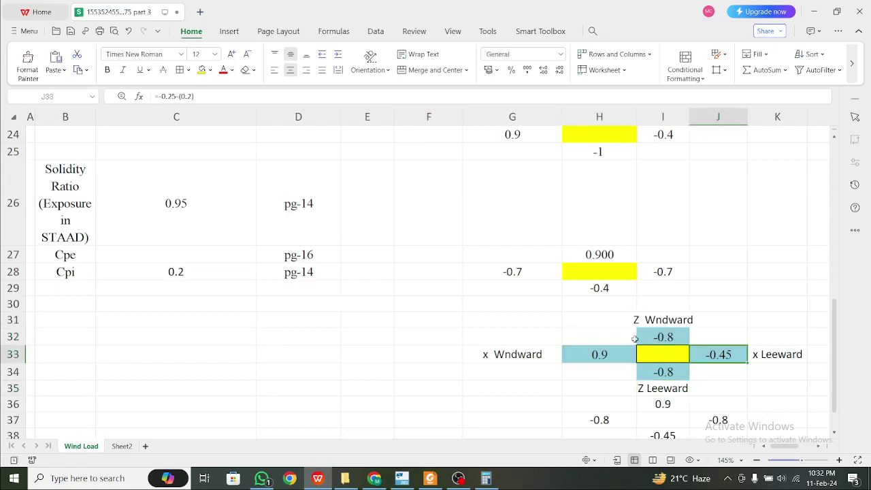
- Review the Wind Load sheet's factors, wind pressure table and (Cpe-Cpi)*Pd*A force calculation
scroll(634, 338, up, 2)
scroll(643, 338, down, 1)
scroll(652, 338, up, 5)
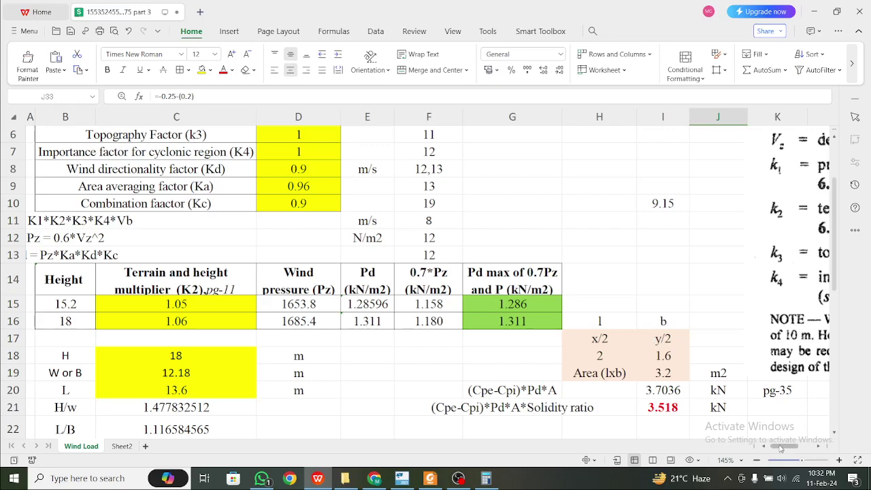
mouse_move(784, 447)
mouse_down()
mouse_move(794, 448)
mouse_move(772, 447)
mouse_up()
scroll(793, 447, up, 2)
scroll(630, 385, down, 3)
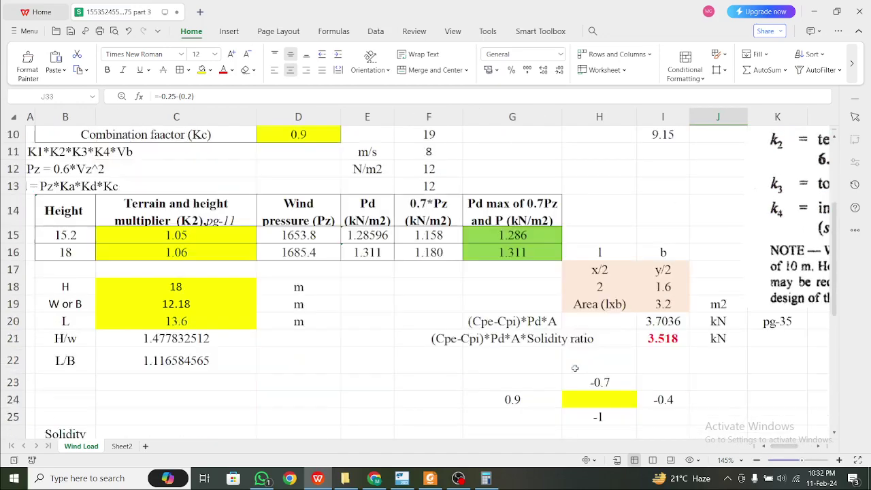